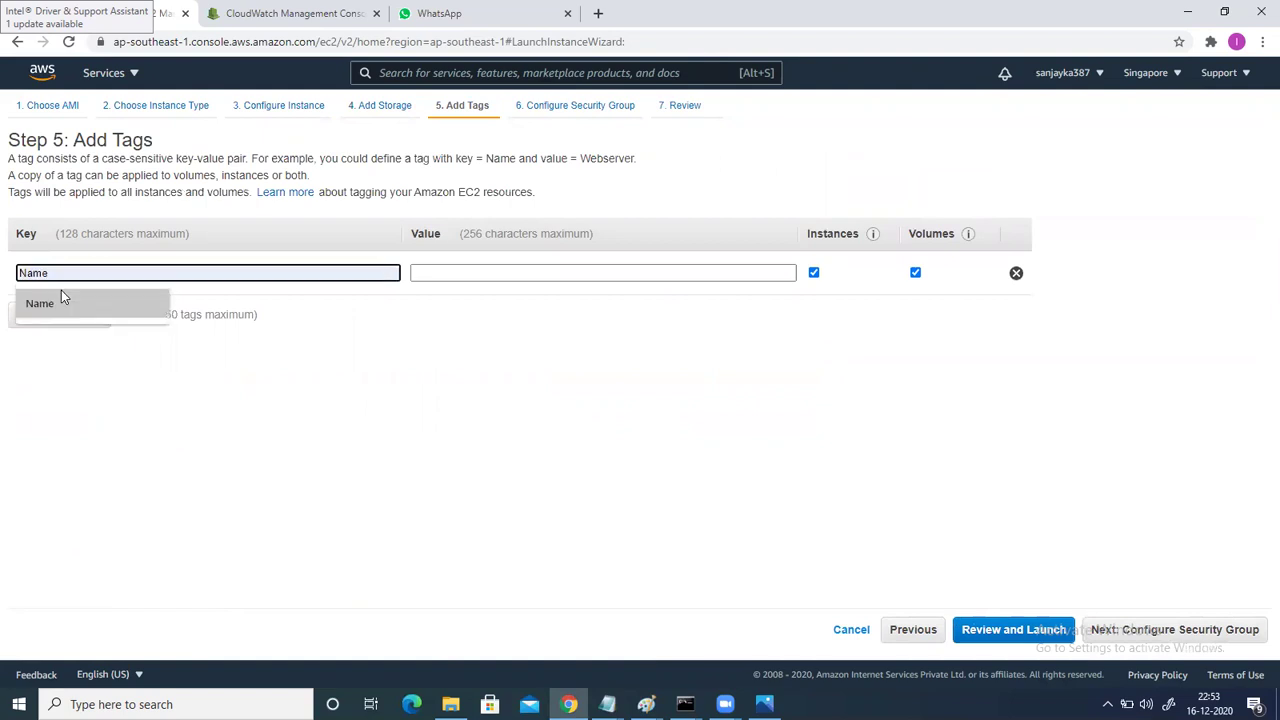
Enter EC2-1 as the value for the 'name' tag.
click(449, 278)
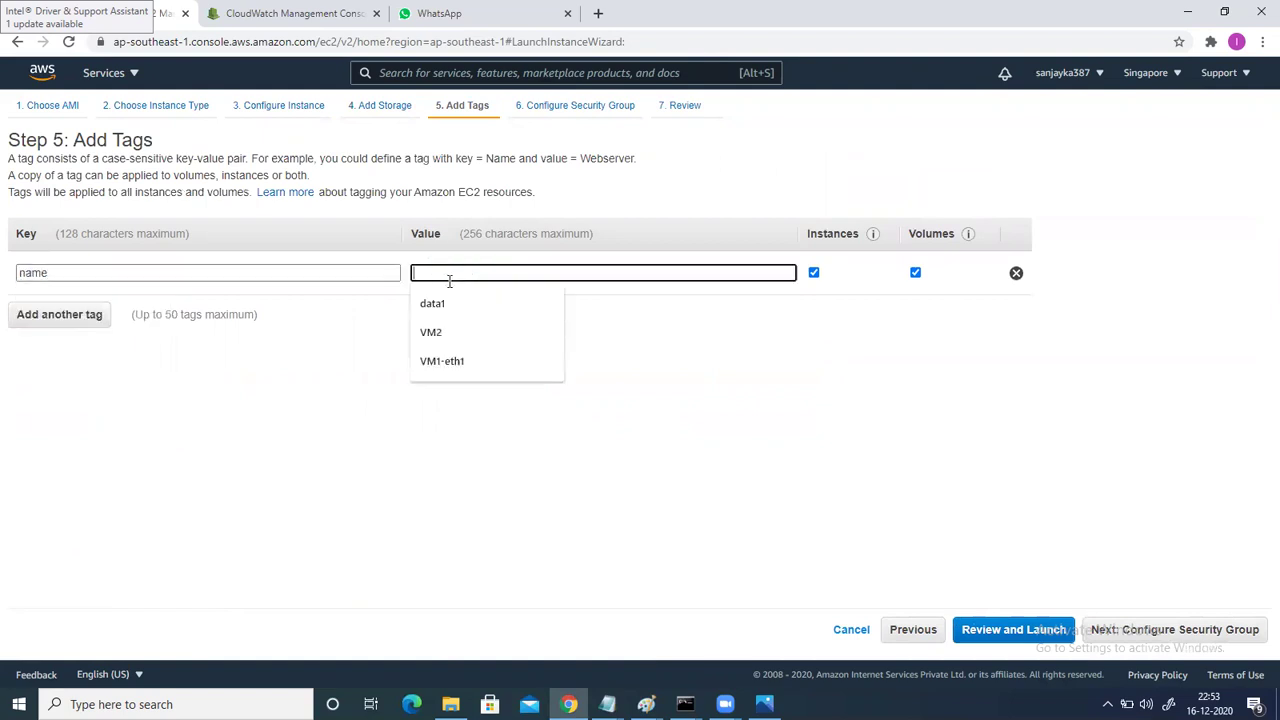
text(E)
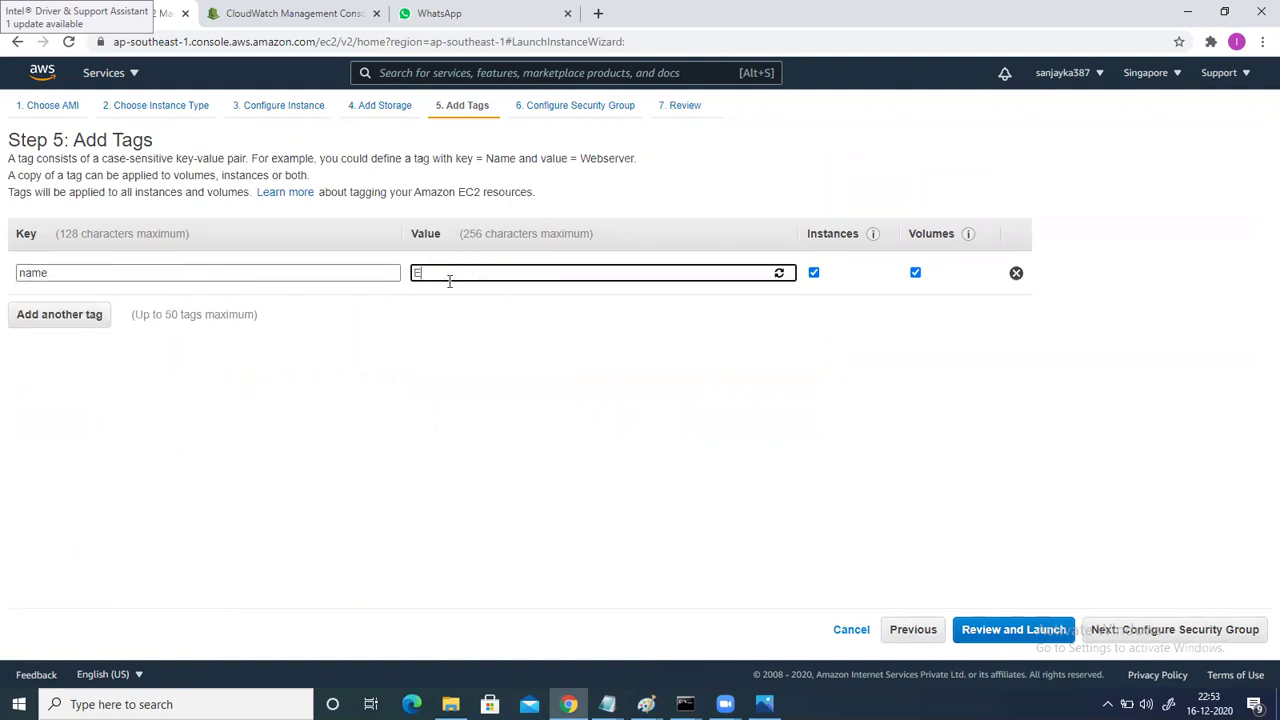
text(C2-1)
Set the security group rule to All traffic from Anywhere.
click(1160, 627)
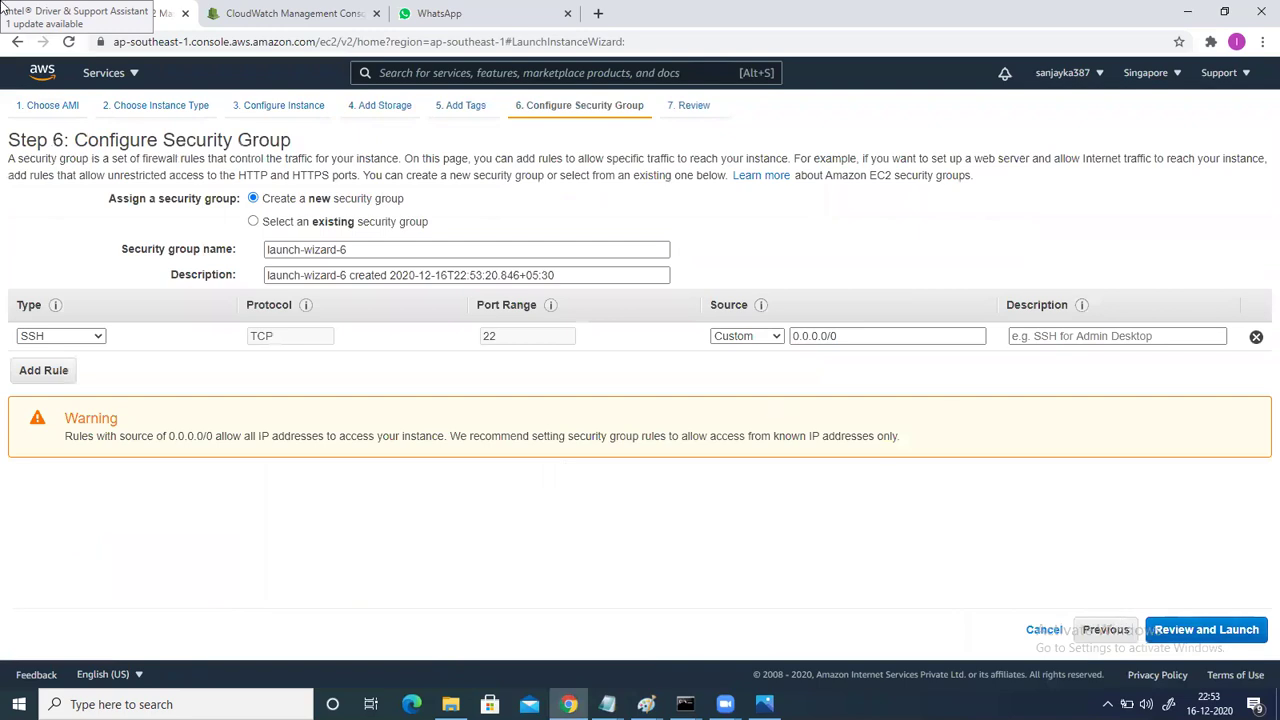
click(46, 340)
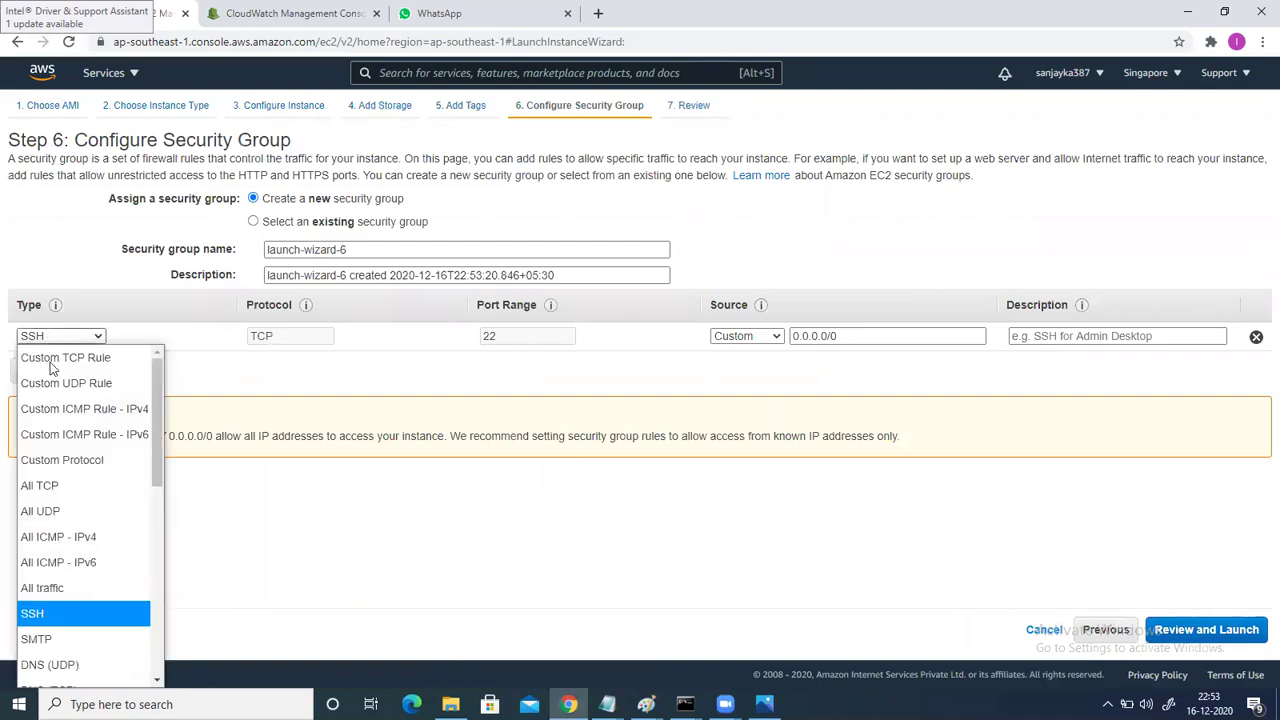
click(69, 586)
click(748, 336)
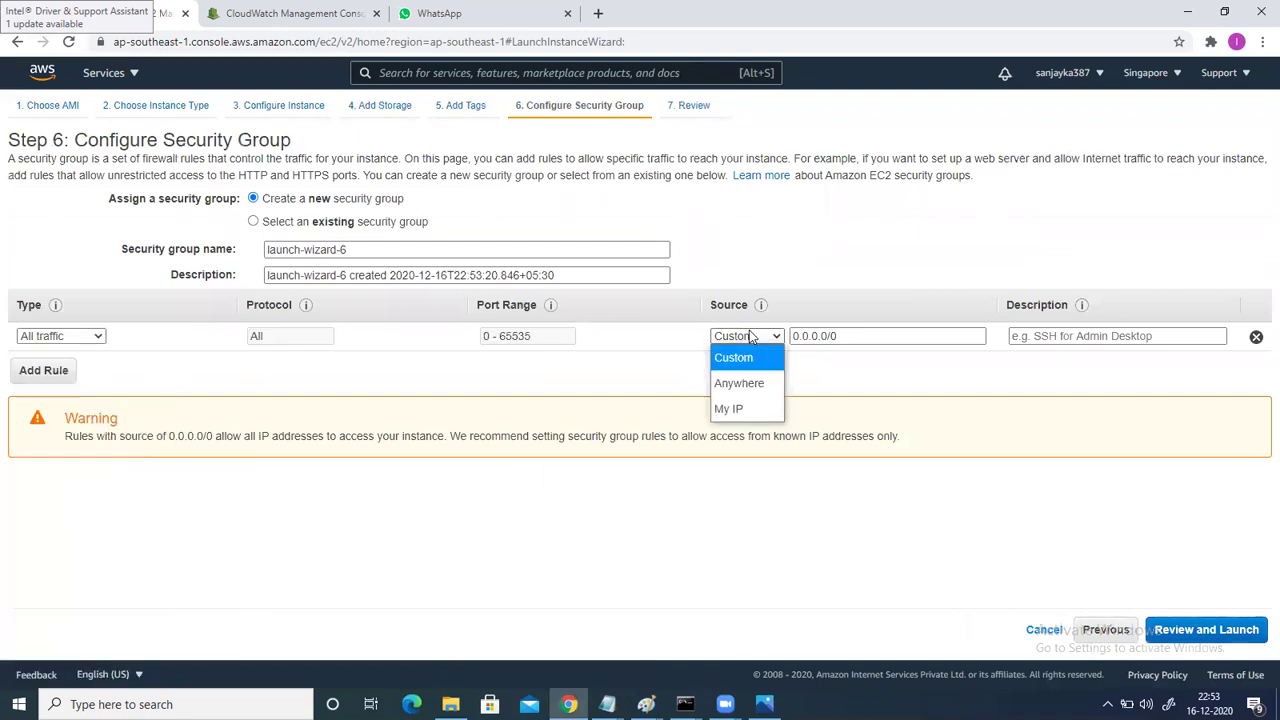
click(738, 383)
Review and launch the instance with the existing key pair sinkeyaws, acknowledging the key file.
click(1200, 630)
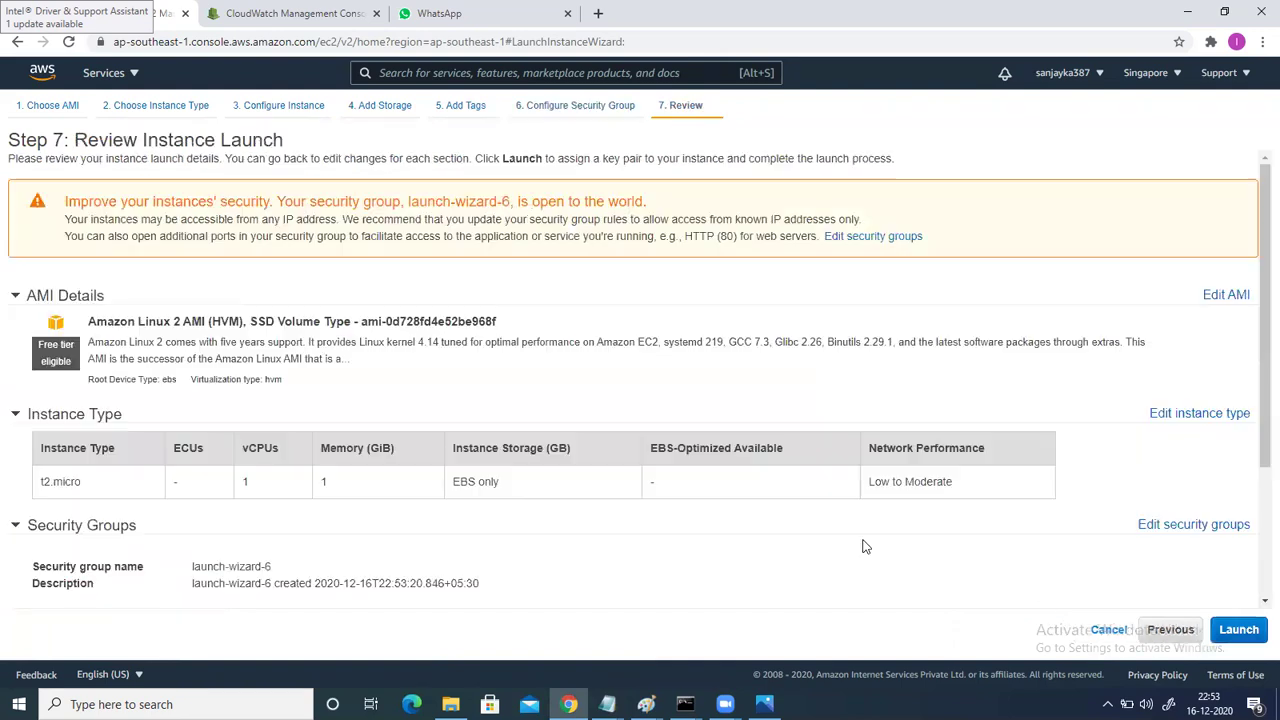
click(1250, 635)
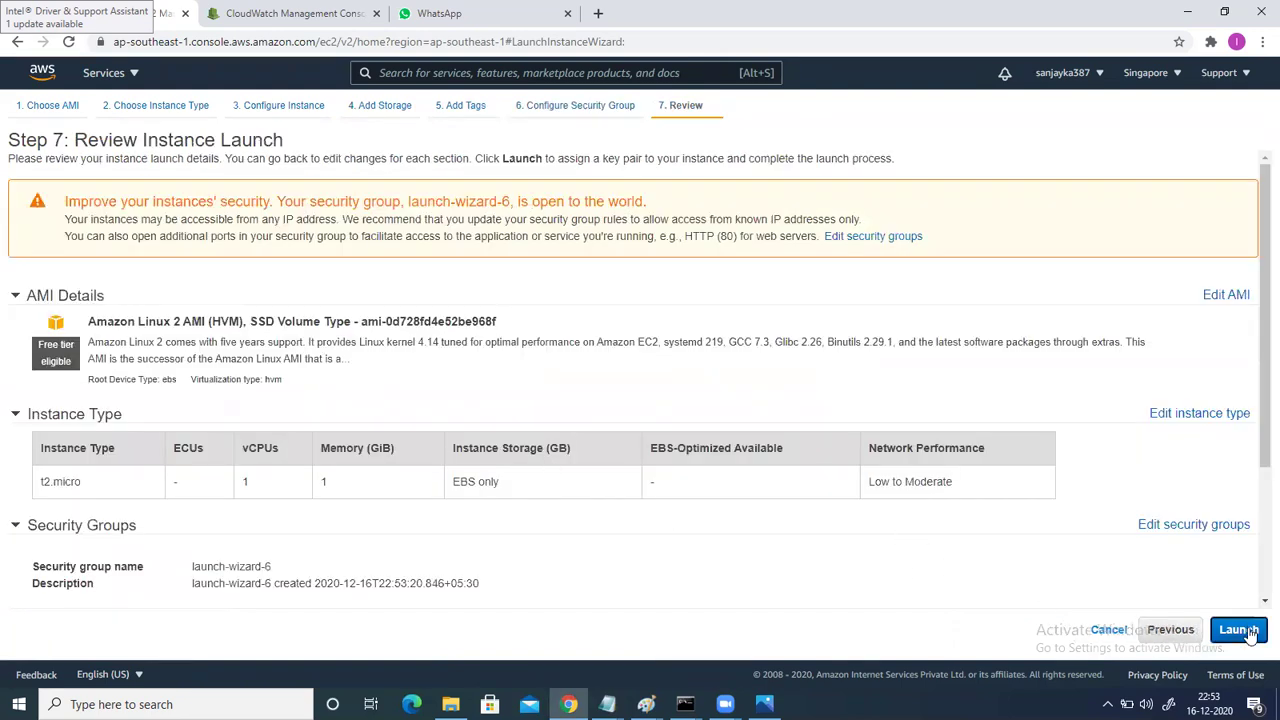
click(408, 456)
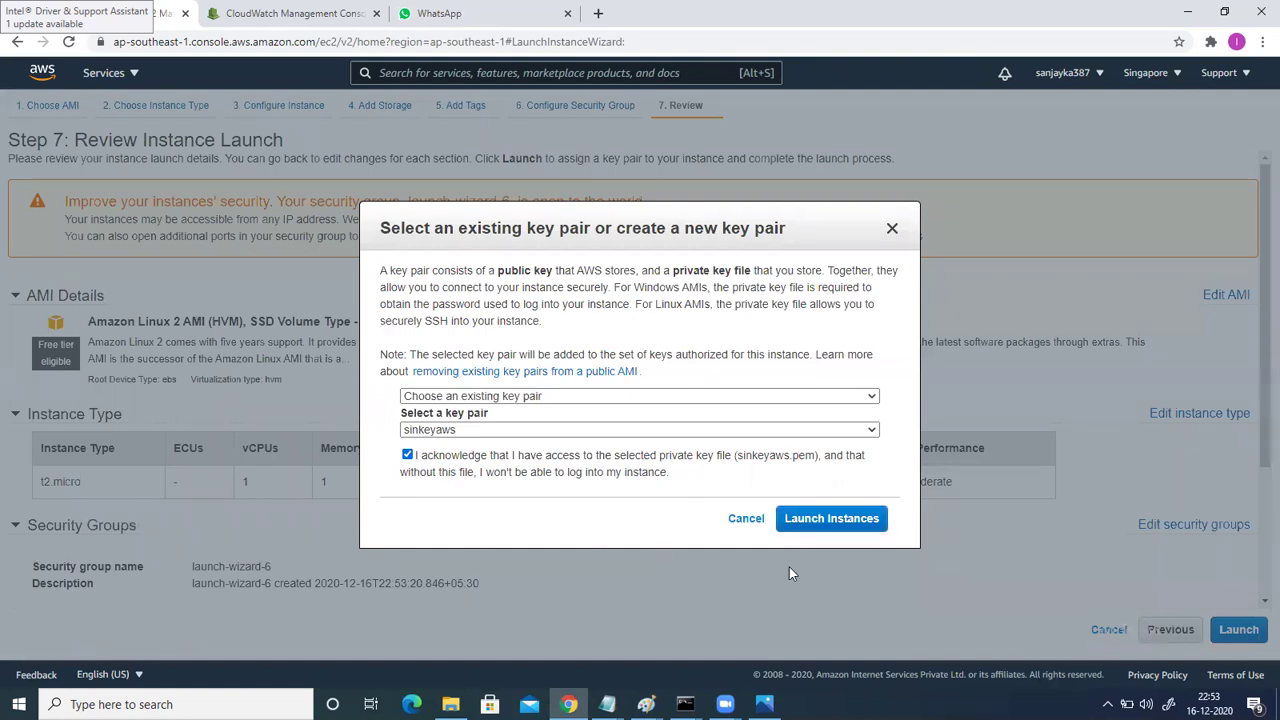
click(878, 522)
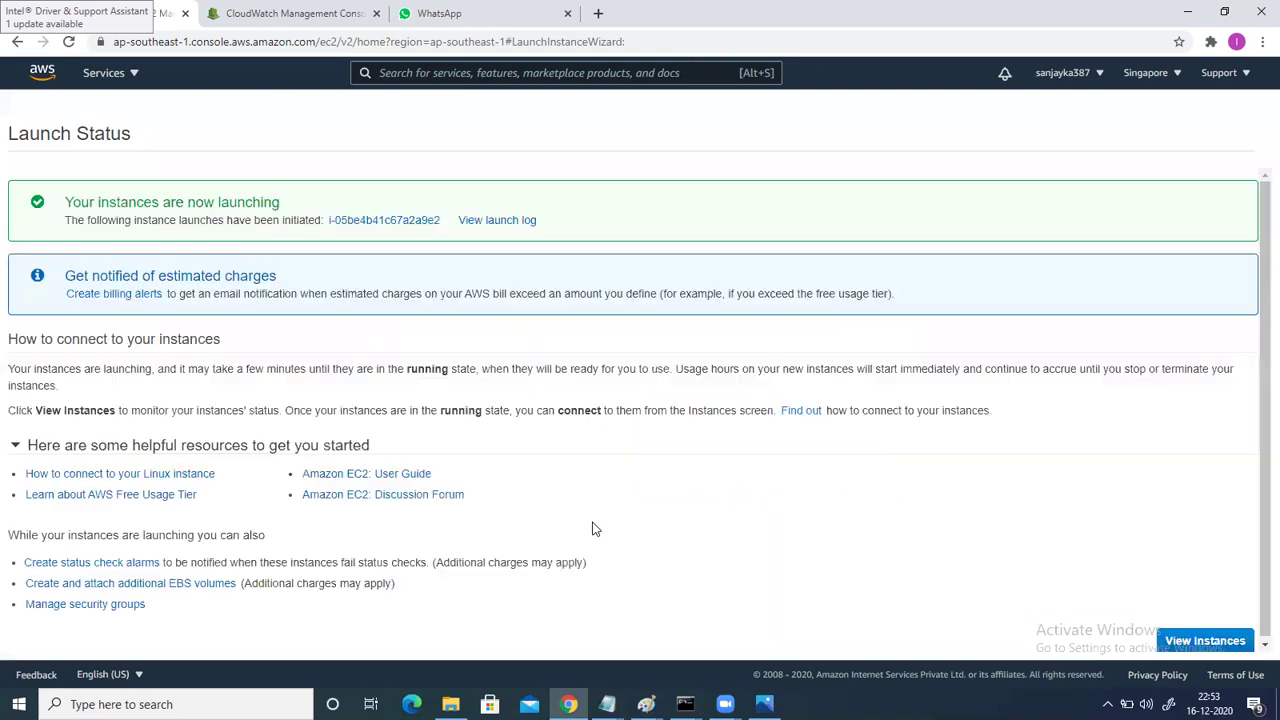
Open the instances list, discard a mistyped 'EC2-S' name, and refresh the list.
click(1175, 643)
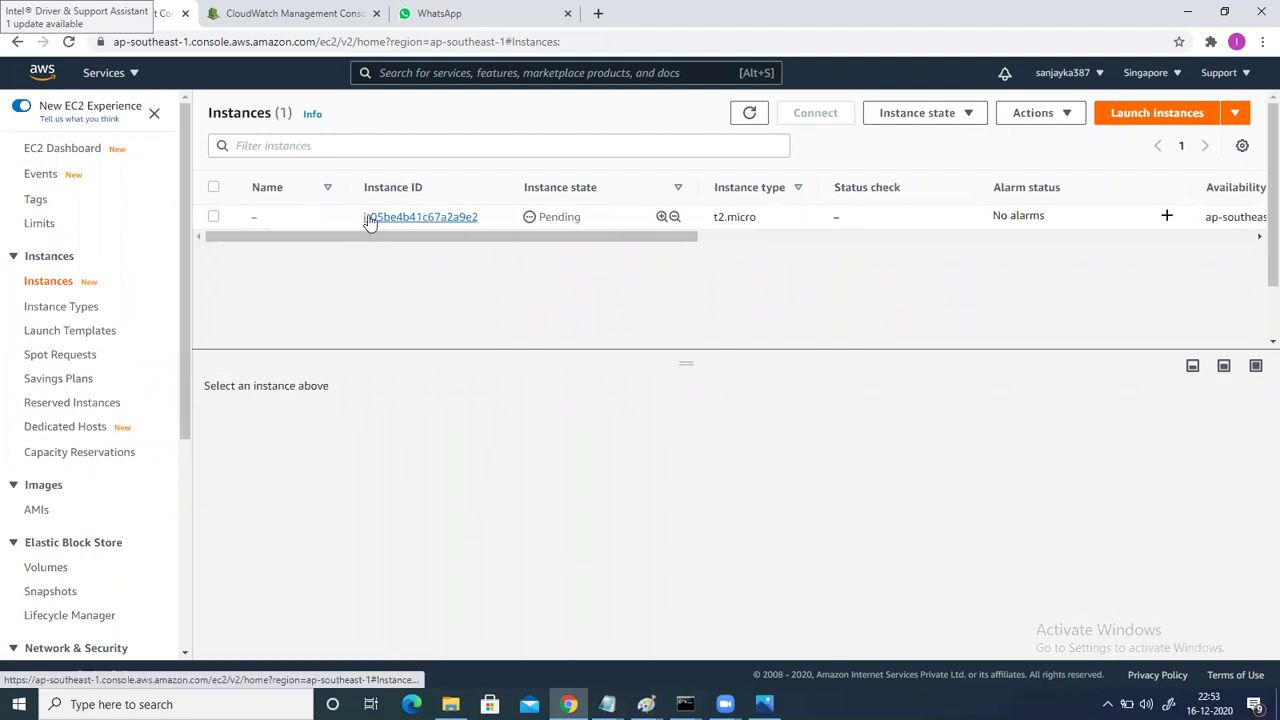
click(268, 218)
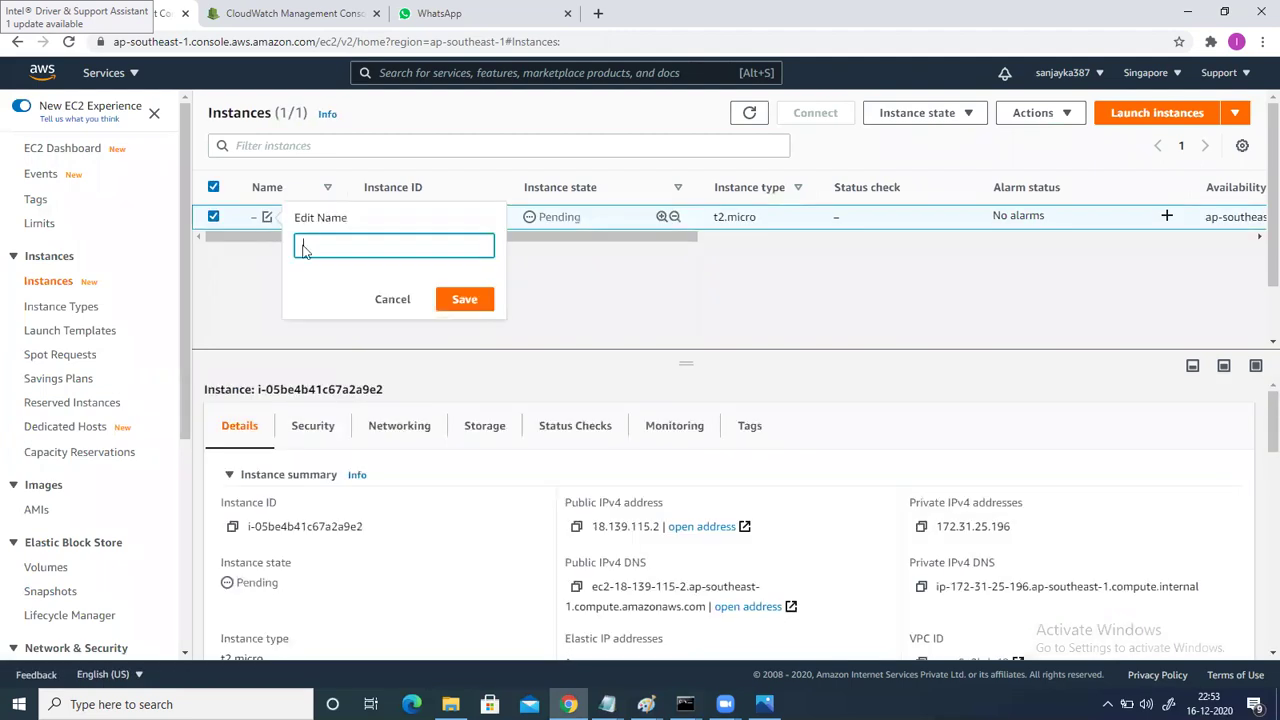
text(EC)
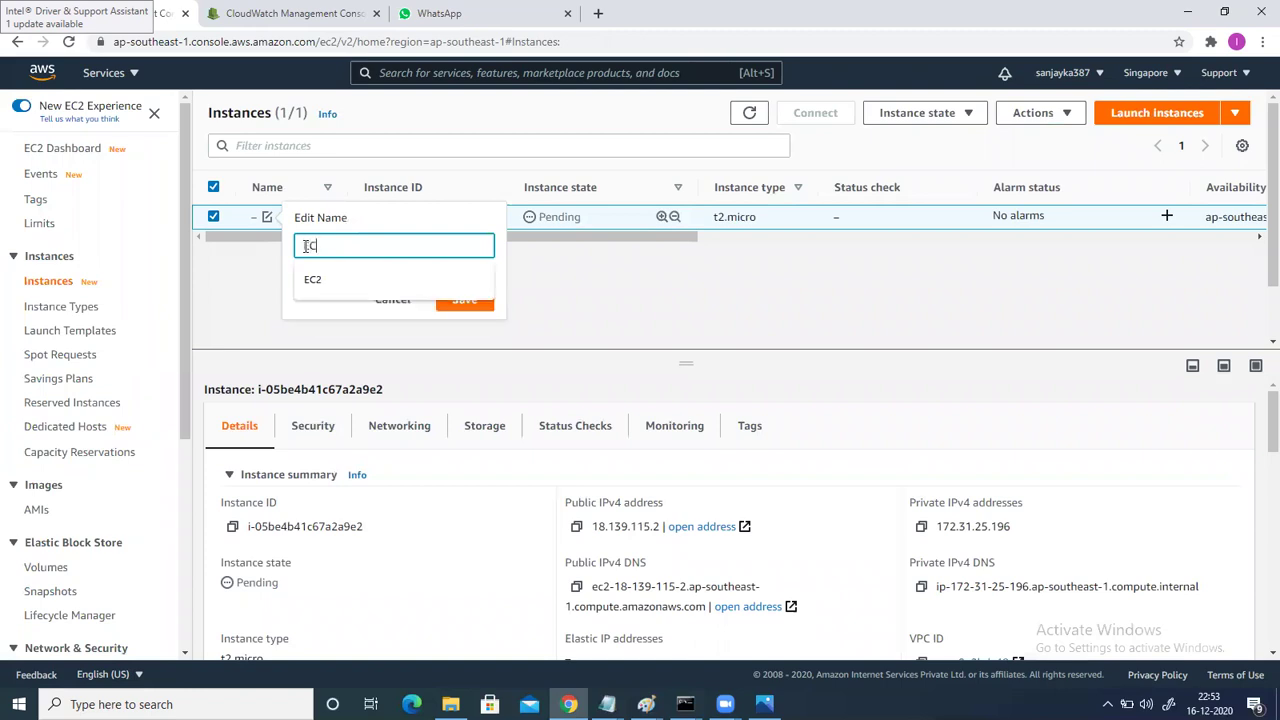
text(2-S)
key(BackSpace)
key(BackSpace)
key(BackSpace)
key(BackSpace)
key(BackSpace)
click(474, 309)
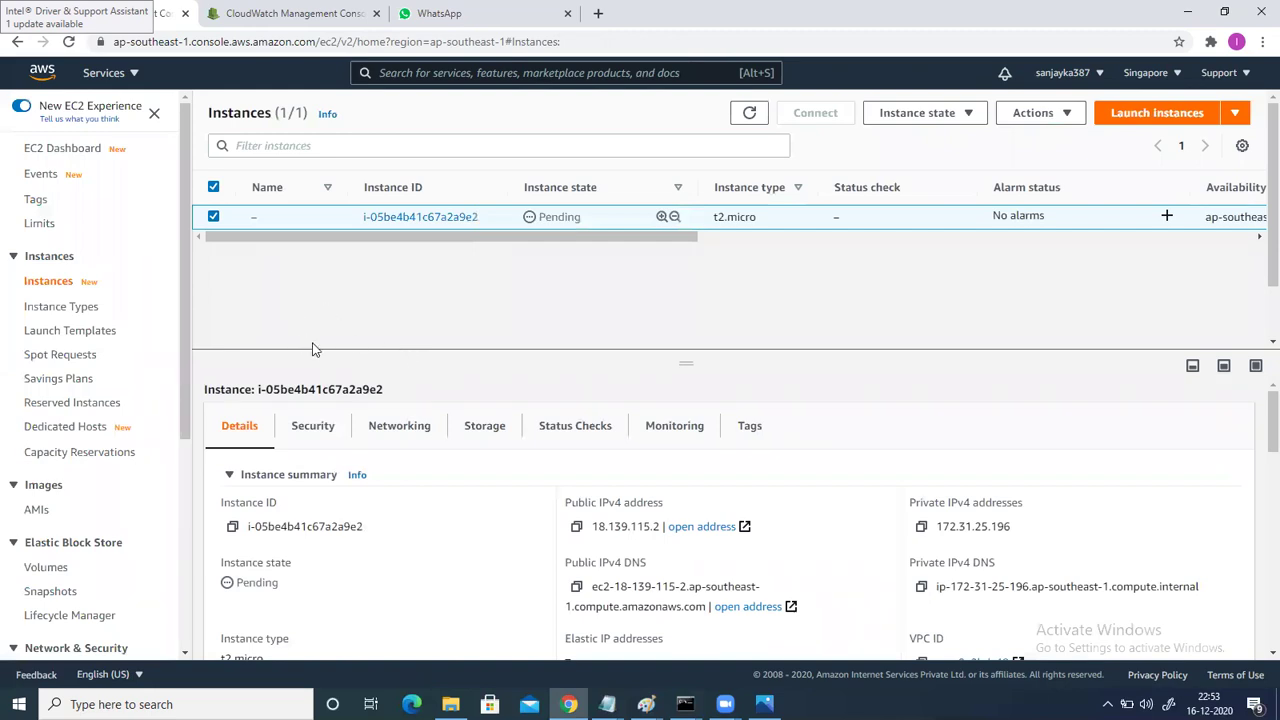
click(749, 112)
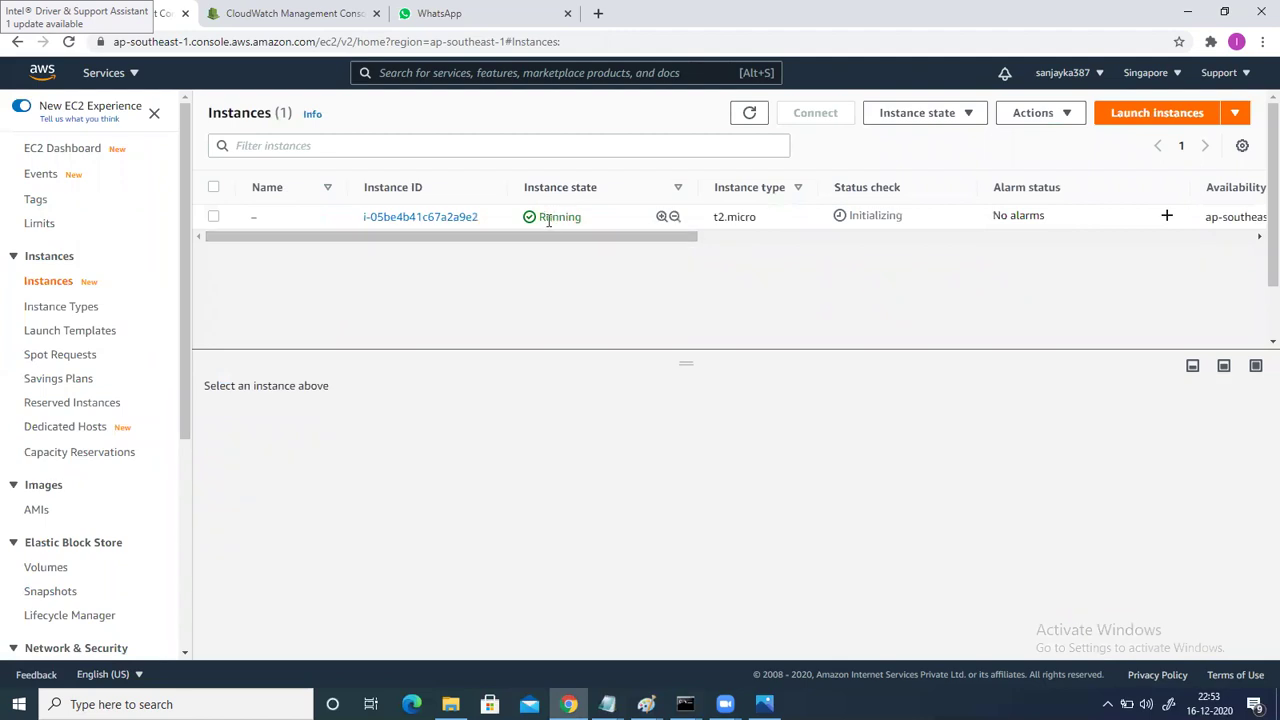
Name the new instance EC2-1 and save it.
click(267, 217)
text(EC2-1)
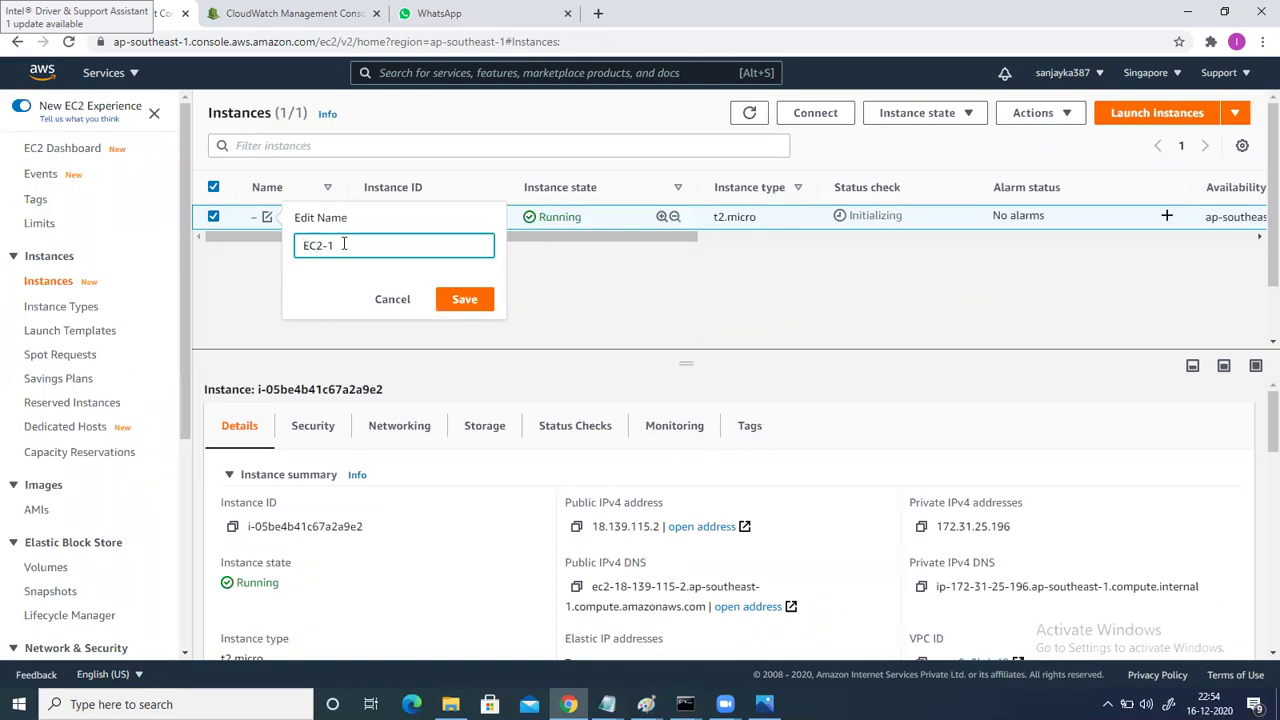
click(462, 299)
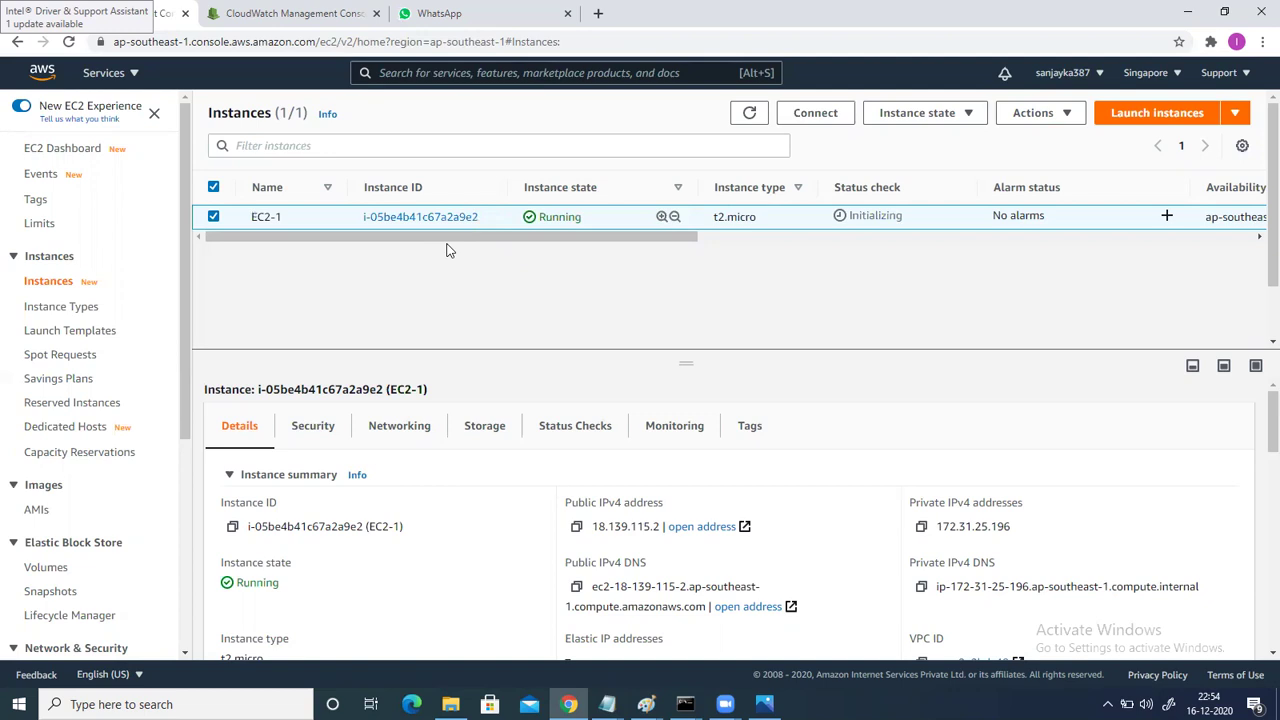
mouse_move(260, 218)
Duplicate the EC2 console tab and close the old CloudWatch and WhatsApp tabs.
right_click(145, 14)
click(185, 110)
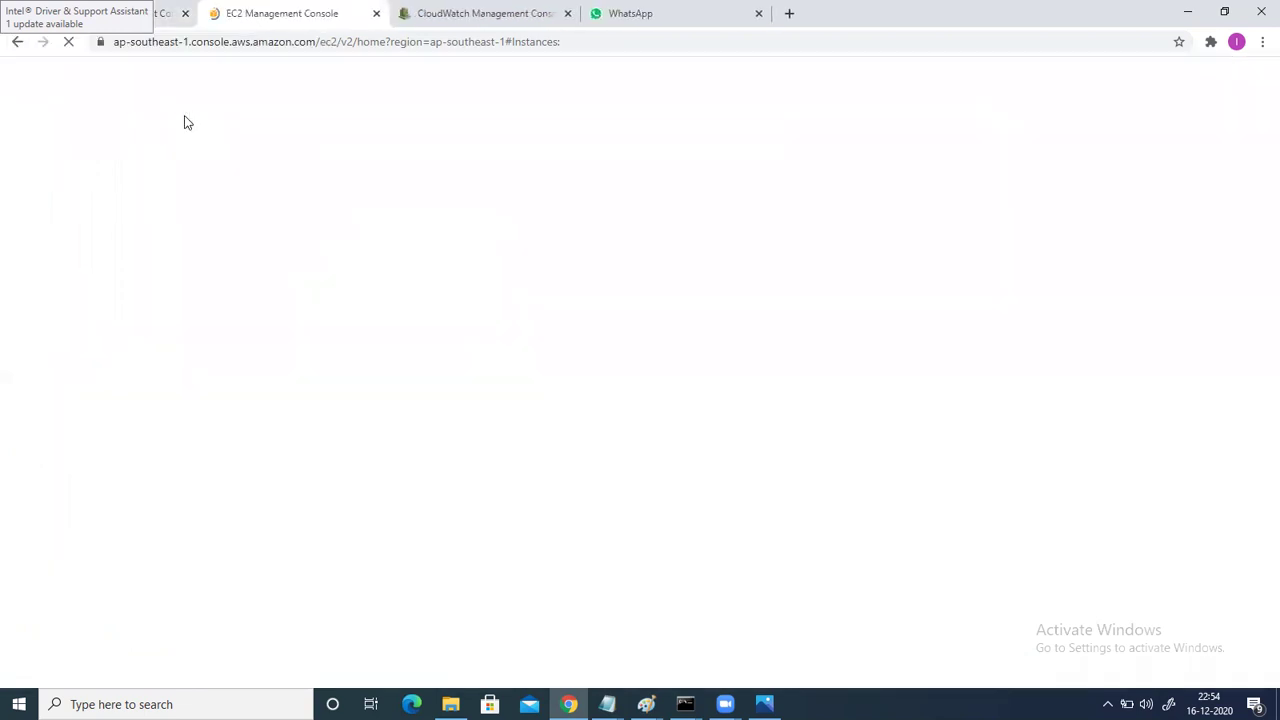
click(568, 14)
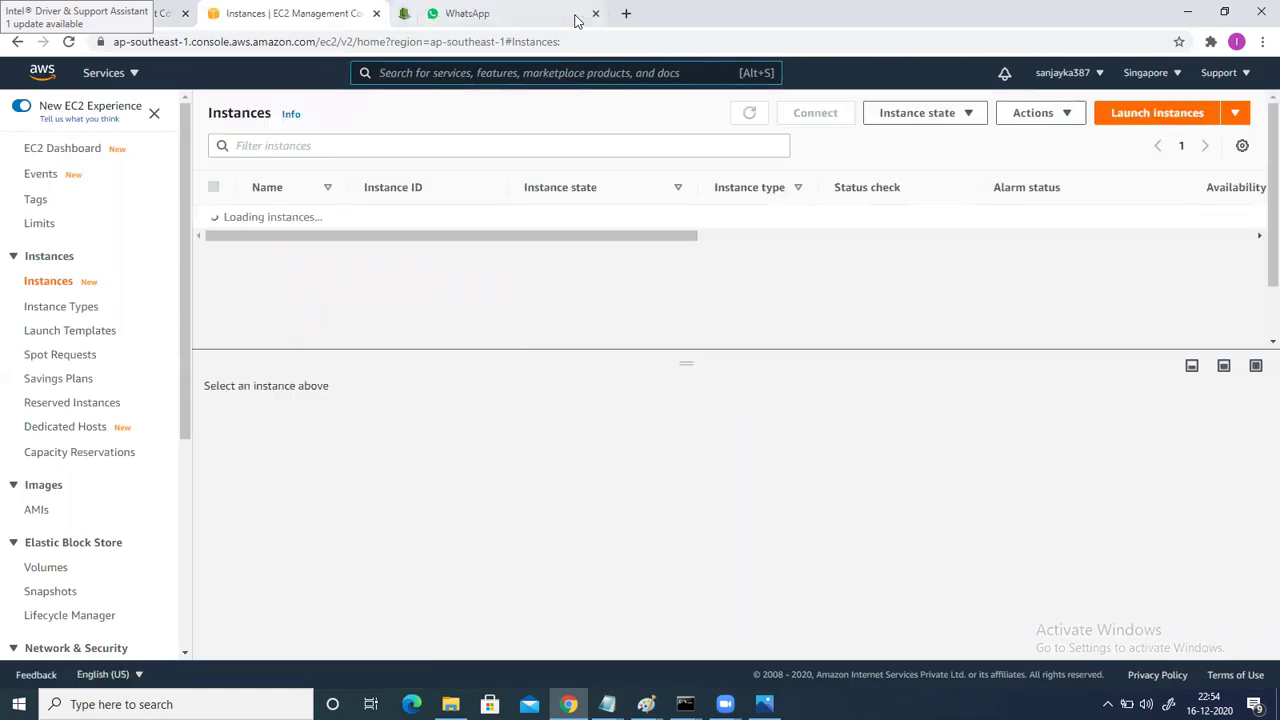
click(569, 14)
Search 'cloud watch' in the services bar and open CloudWatch.
click(416, 73)
text(cloud watc)
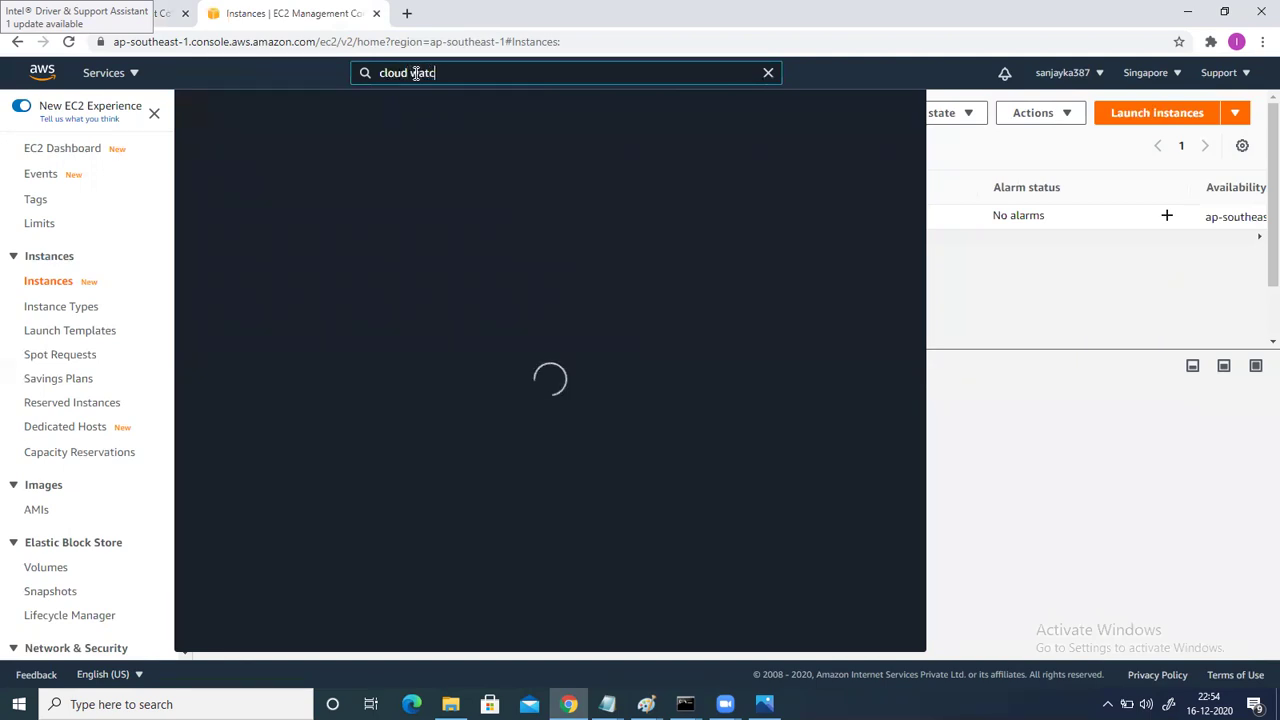
text(h)
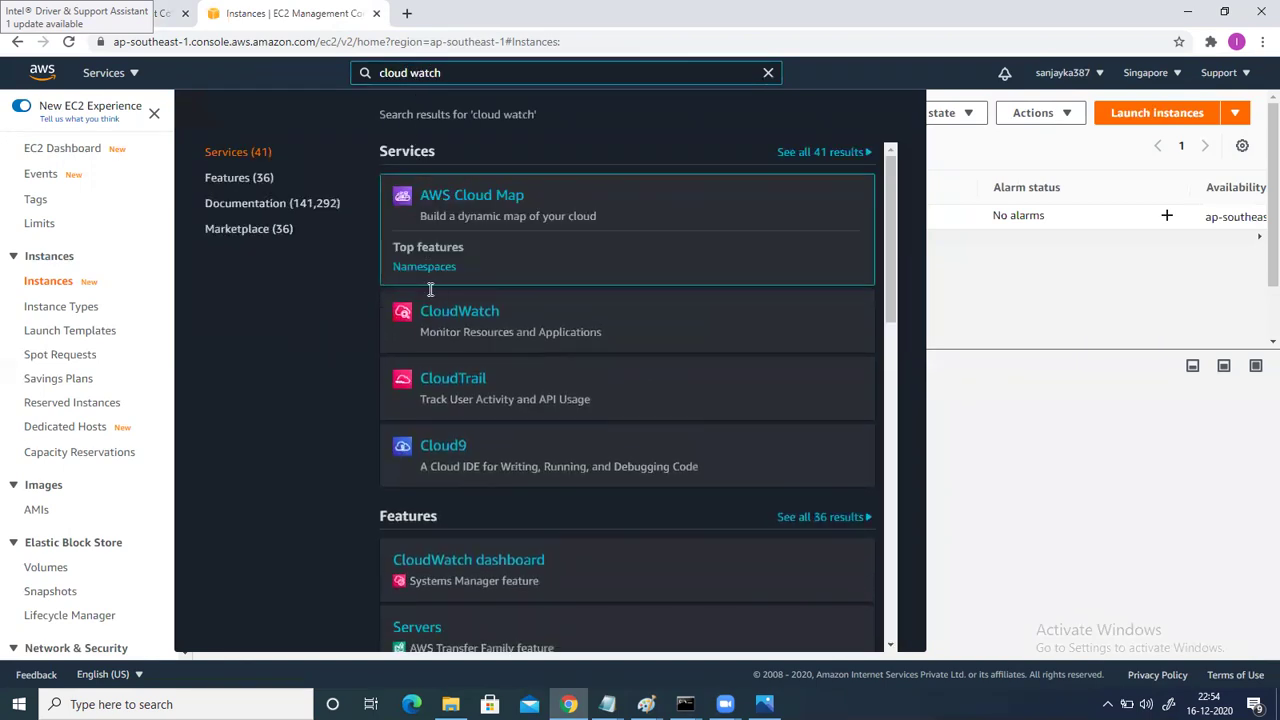
mouse_move(452, 285)
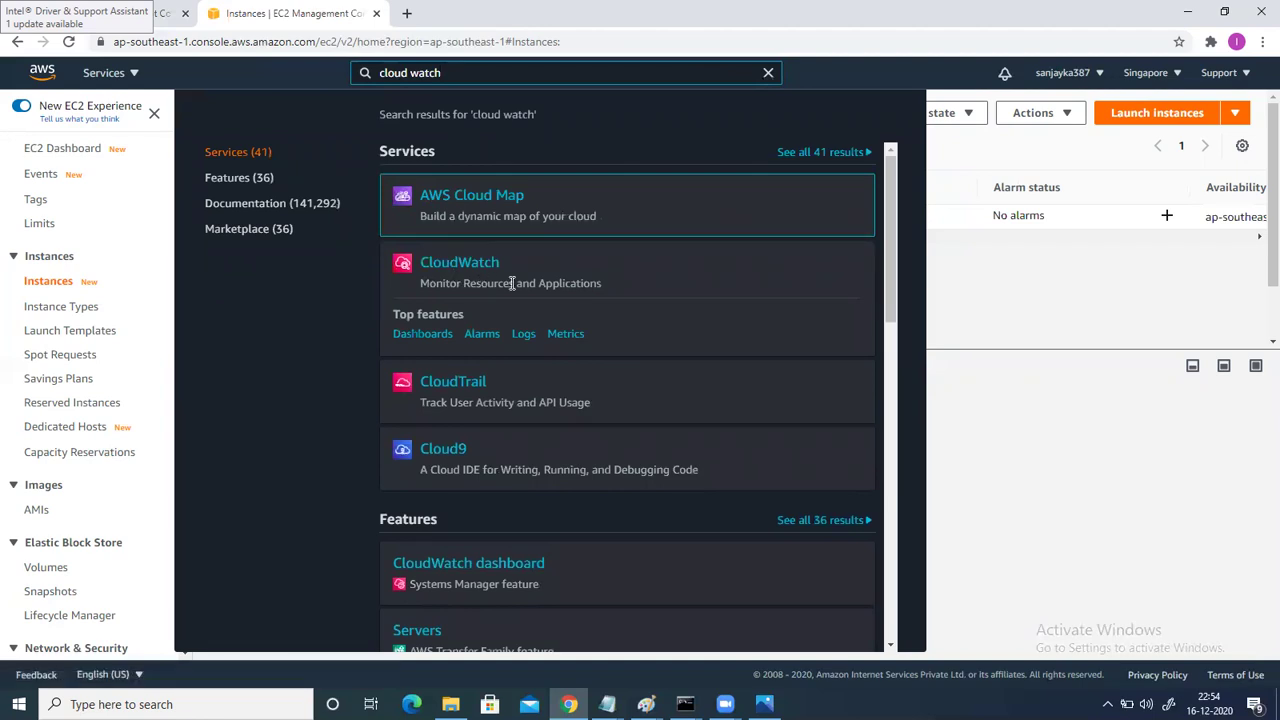
click(472, 270)
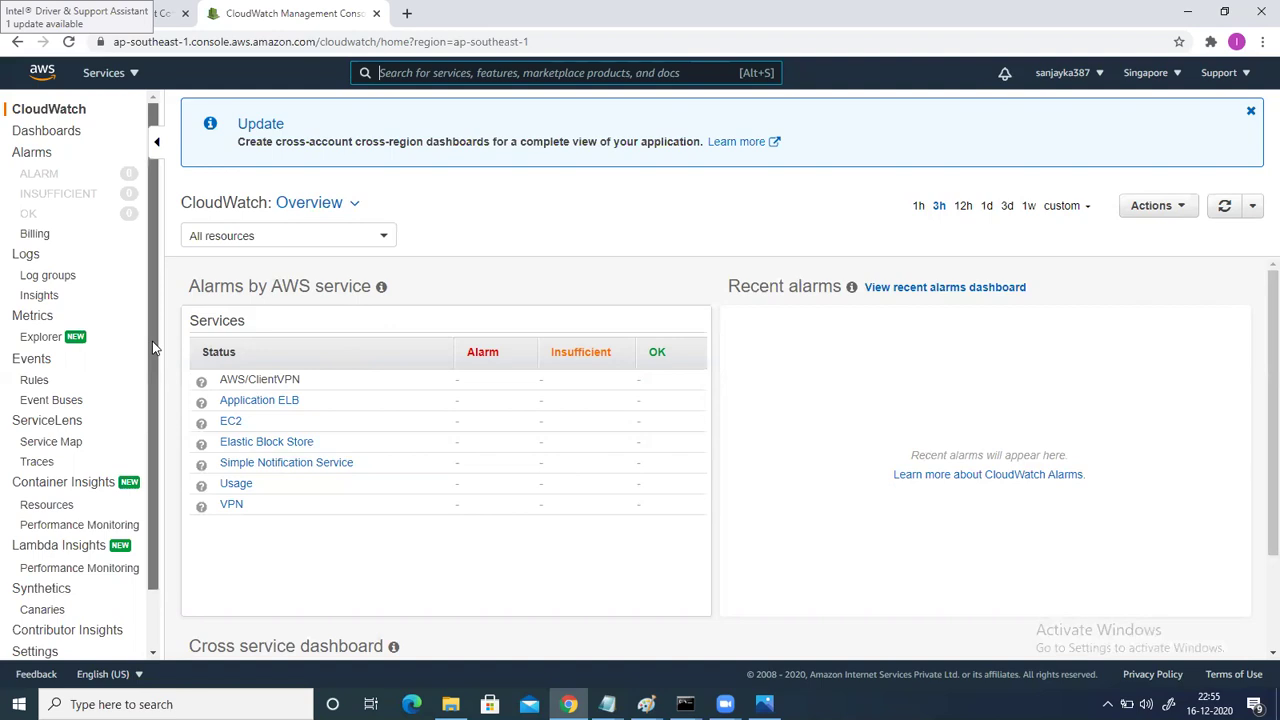
Copy the instance ID from EC2 and search CloudWatch metrics for it.
click(30, 316)
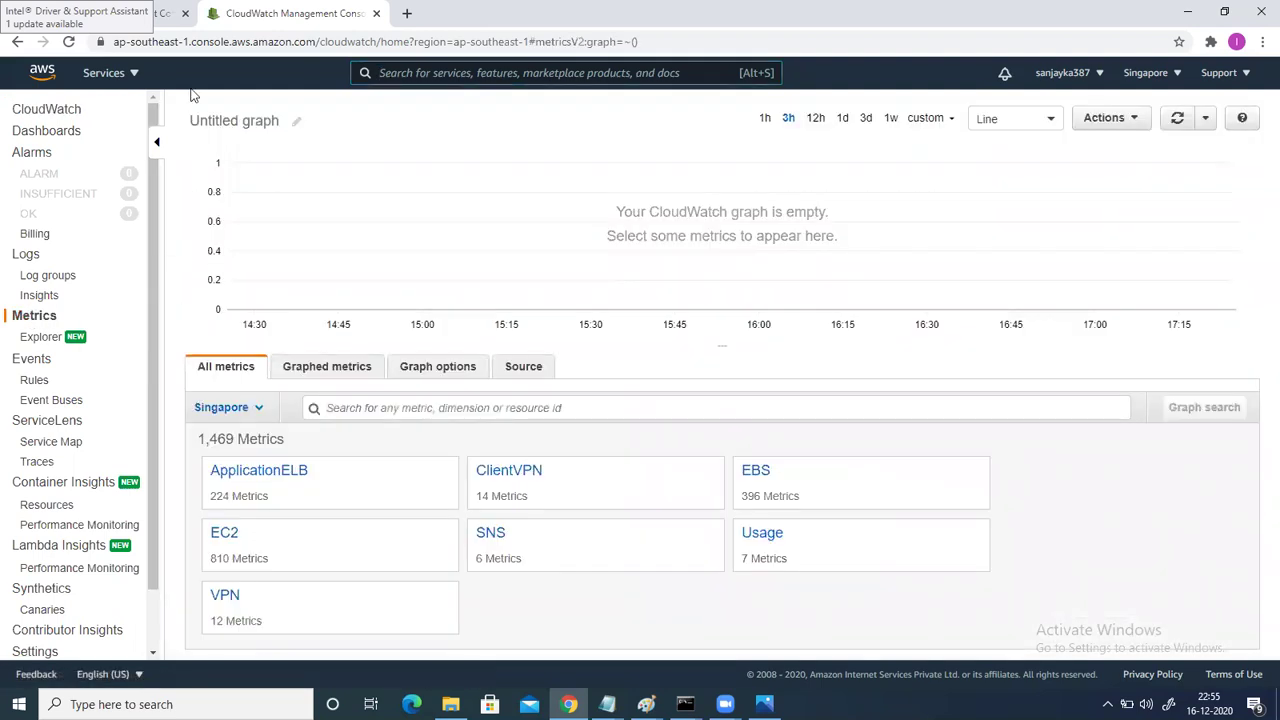
click(166, 16)
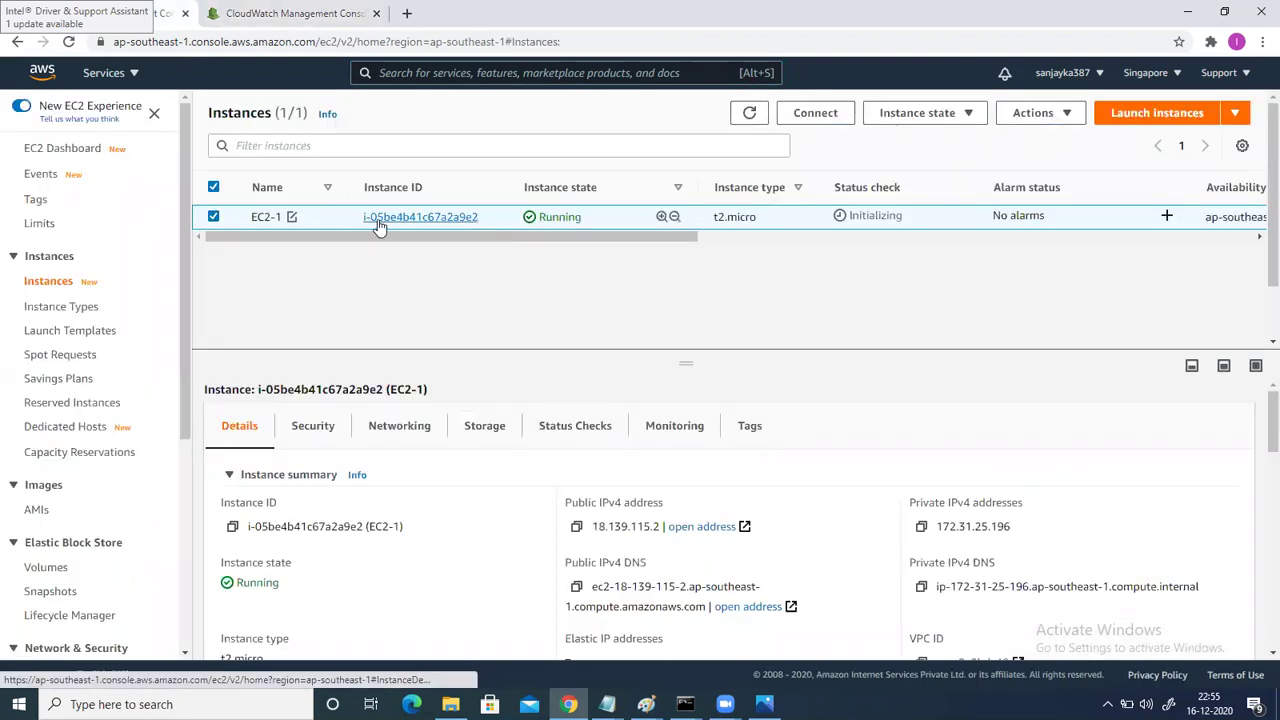
click(233, 529)
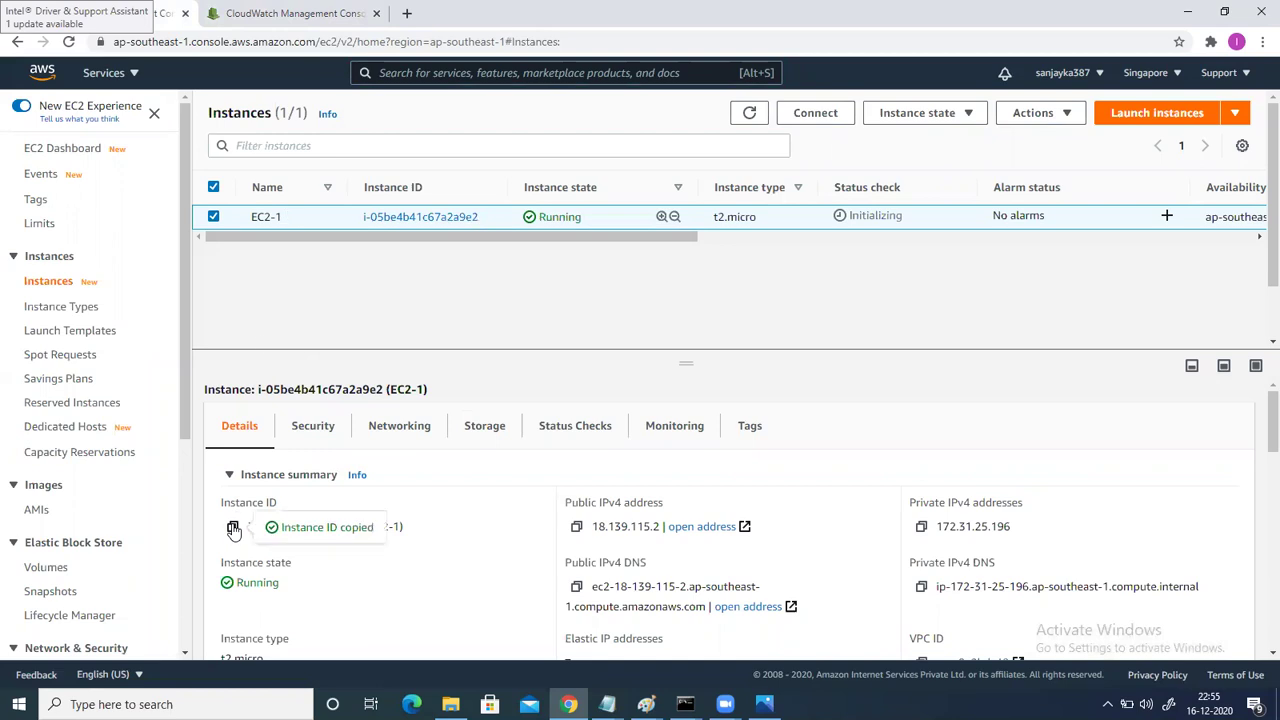
click(270, 16)
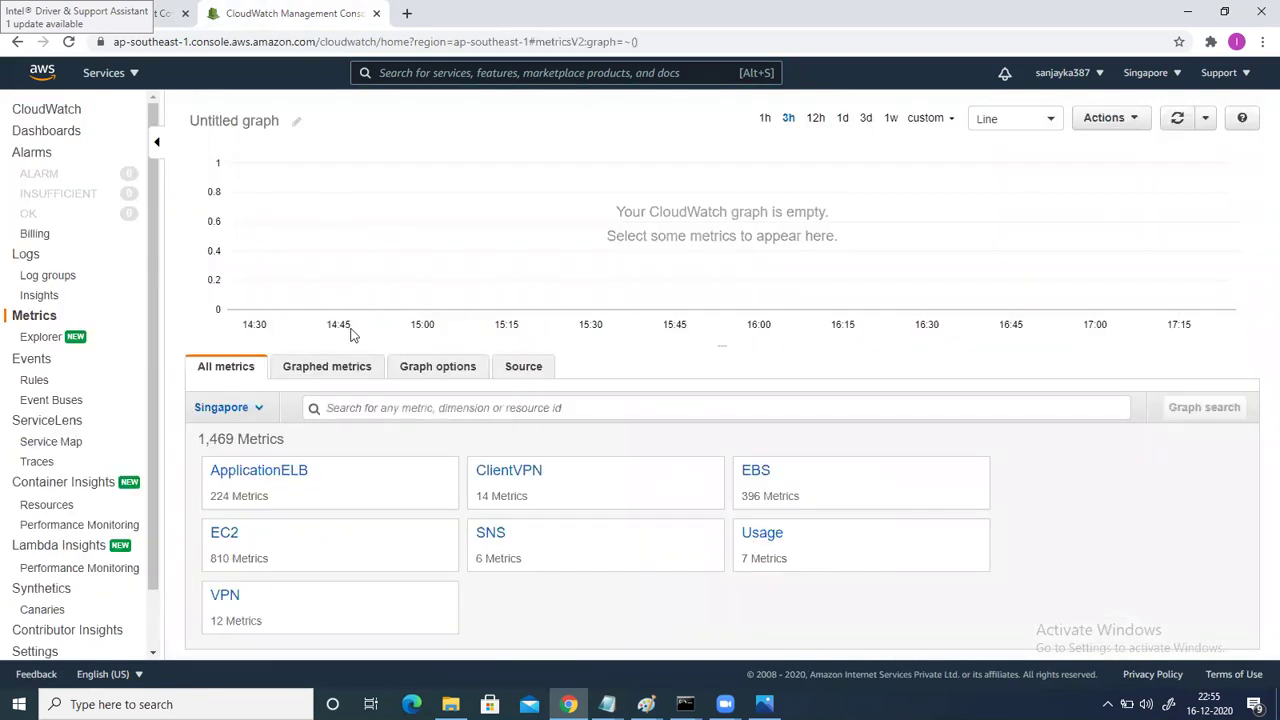
click(336, 406)
key(ctrl+v)
key(Return)
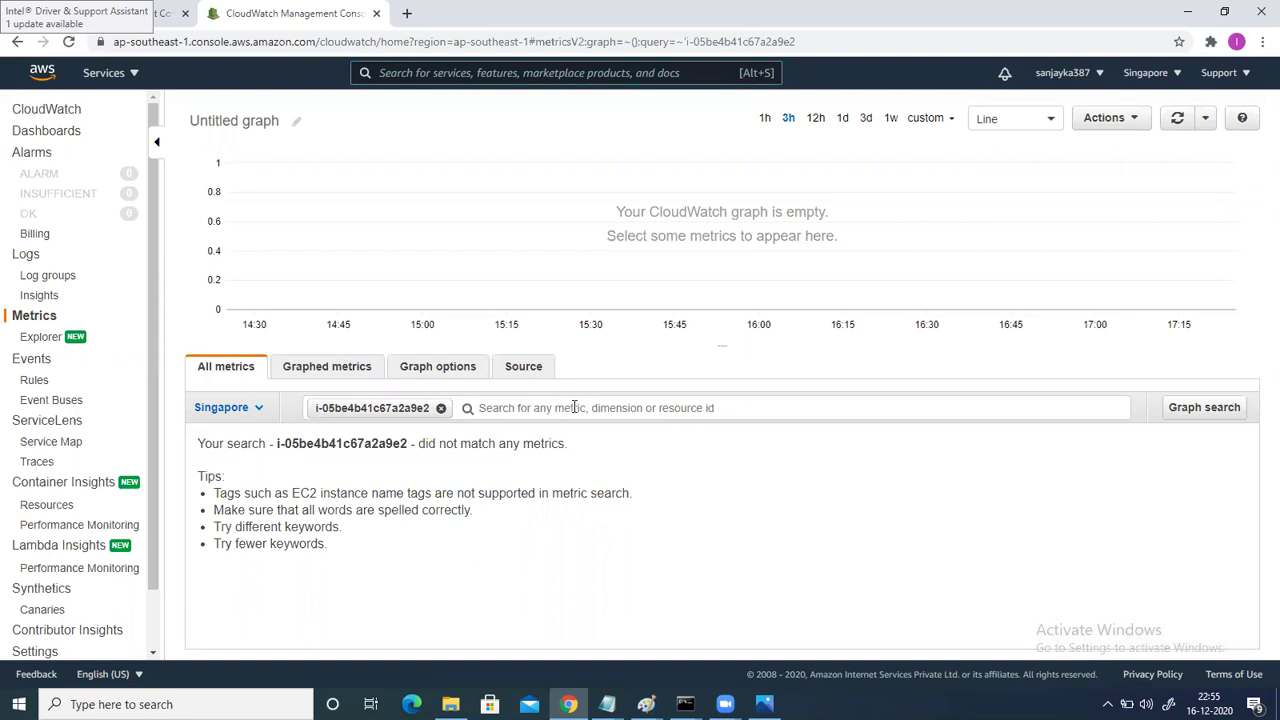
Clear the unmatched search, retry the instance ID search, and clear it again.
click(521, 403)
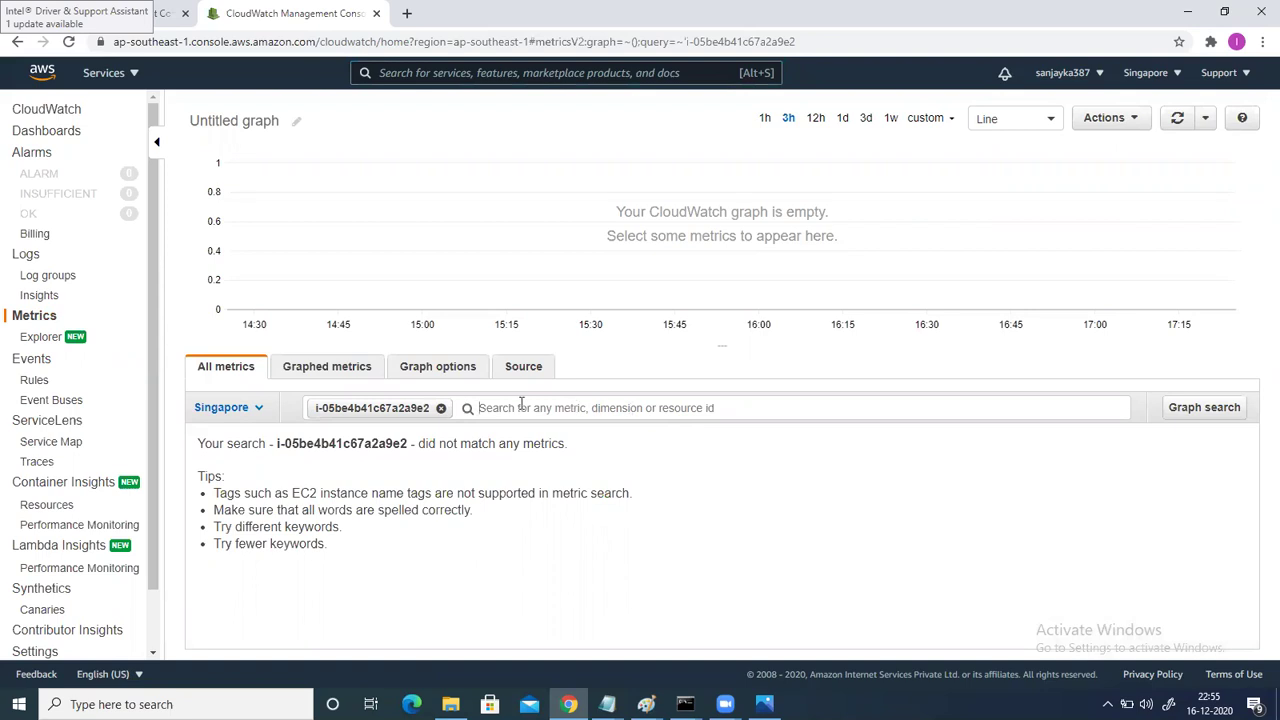
click(442, 411)
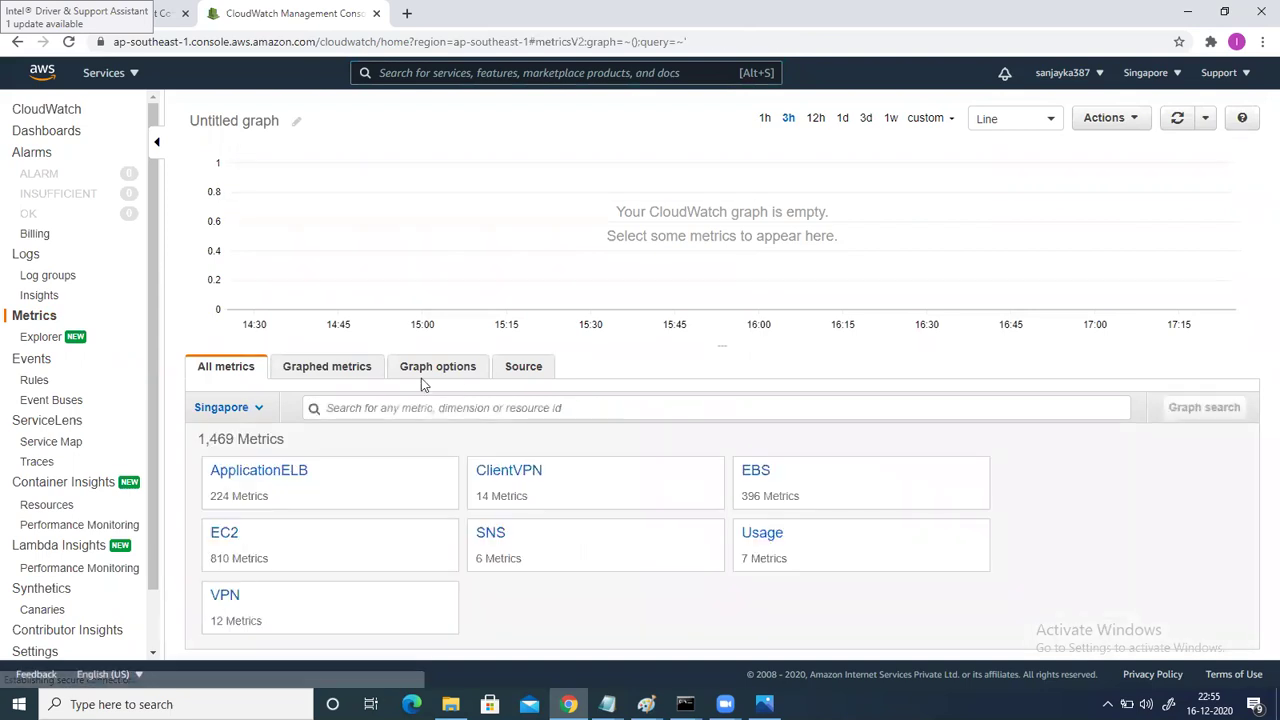
click(358, 408)
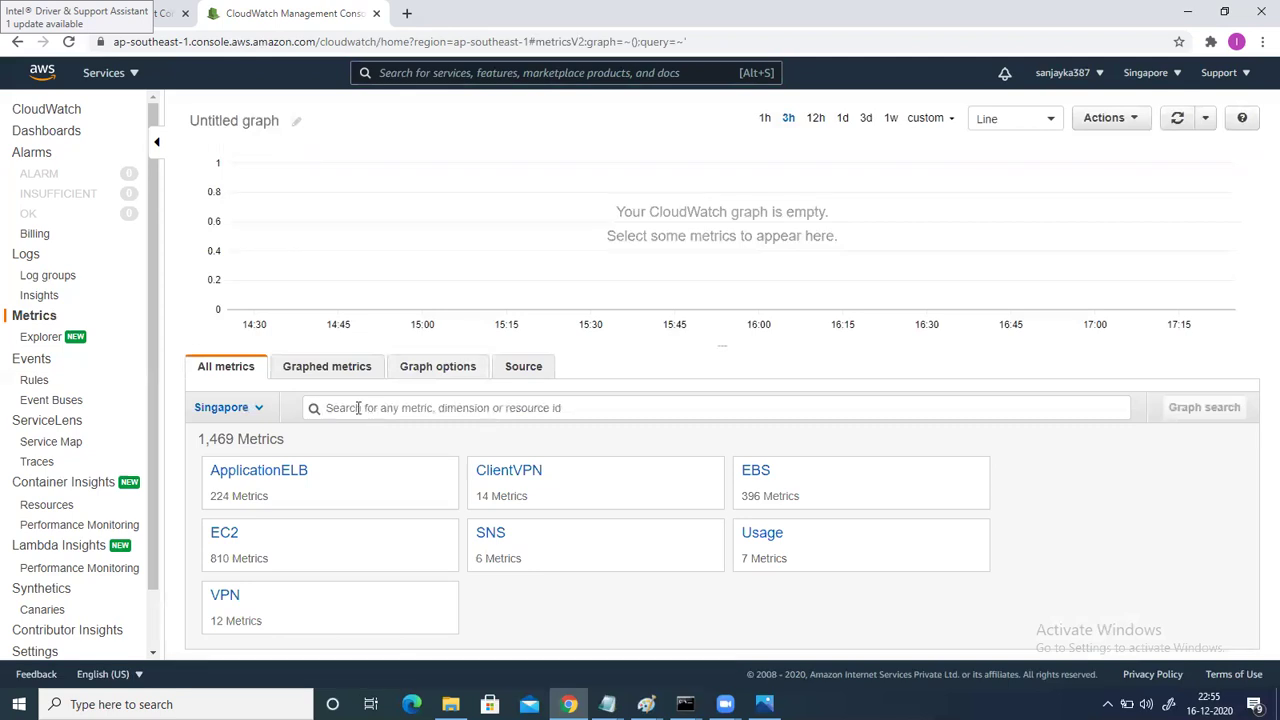
key(ctrl+v)
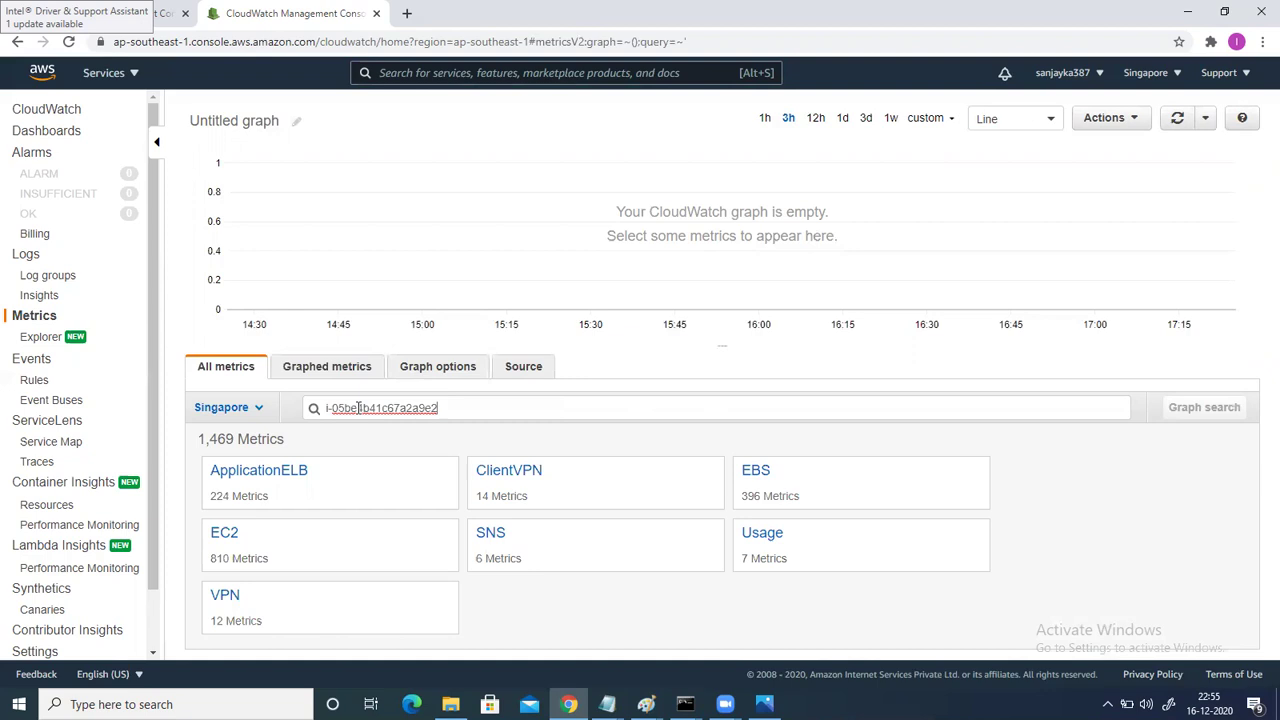
key(Return)
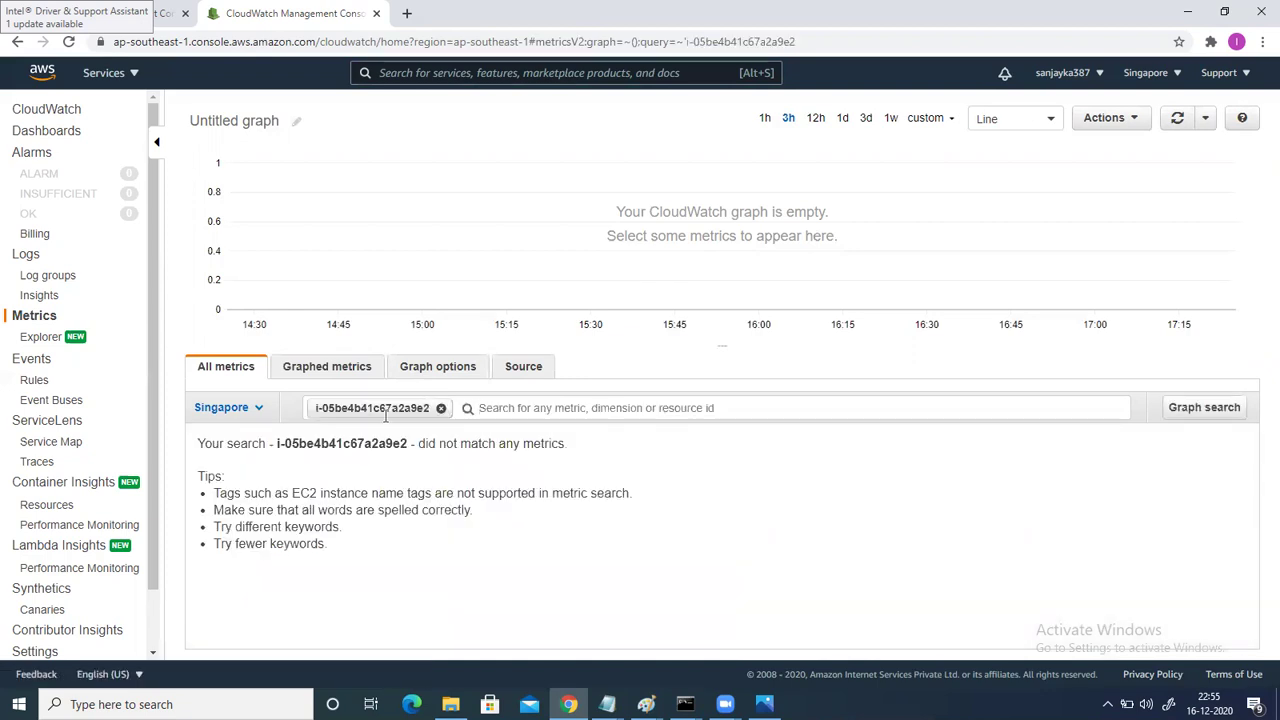
click(441, 408)
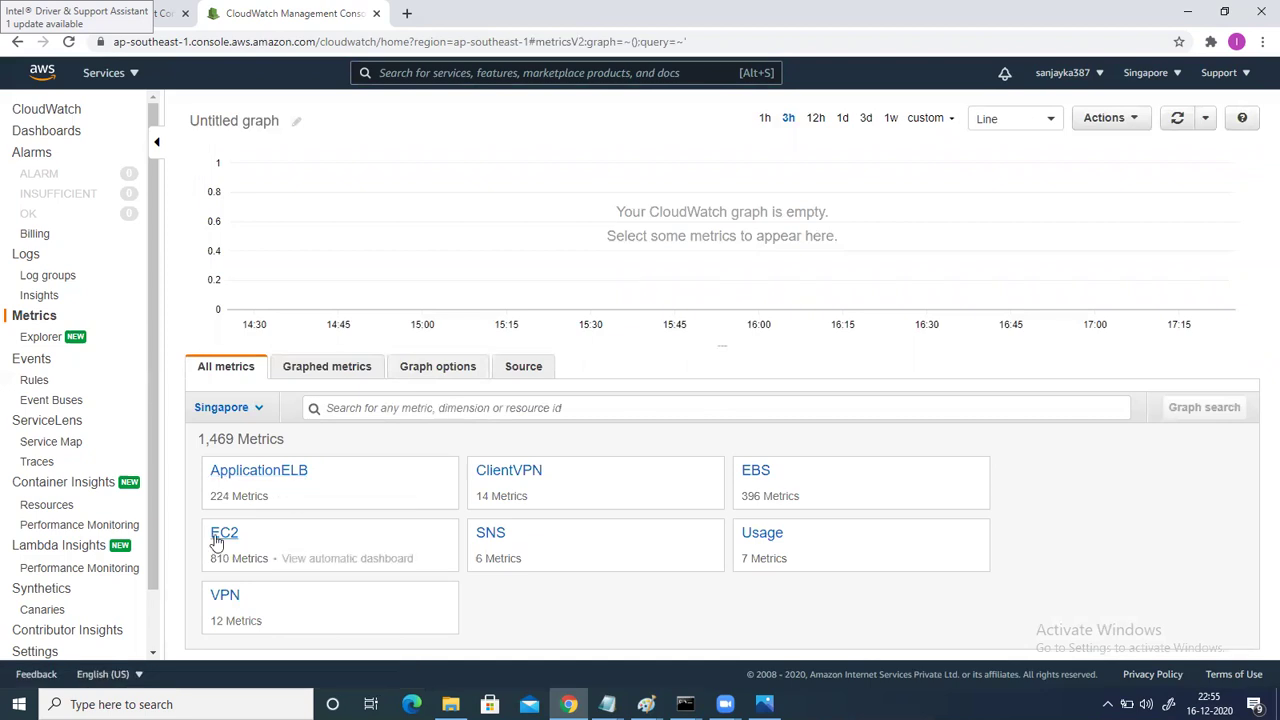
click(220, 533)
click(422, 400)
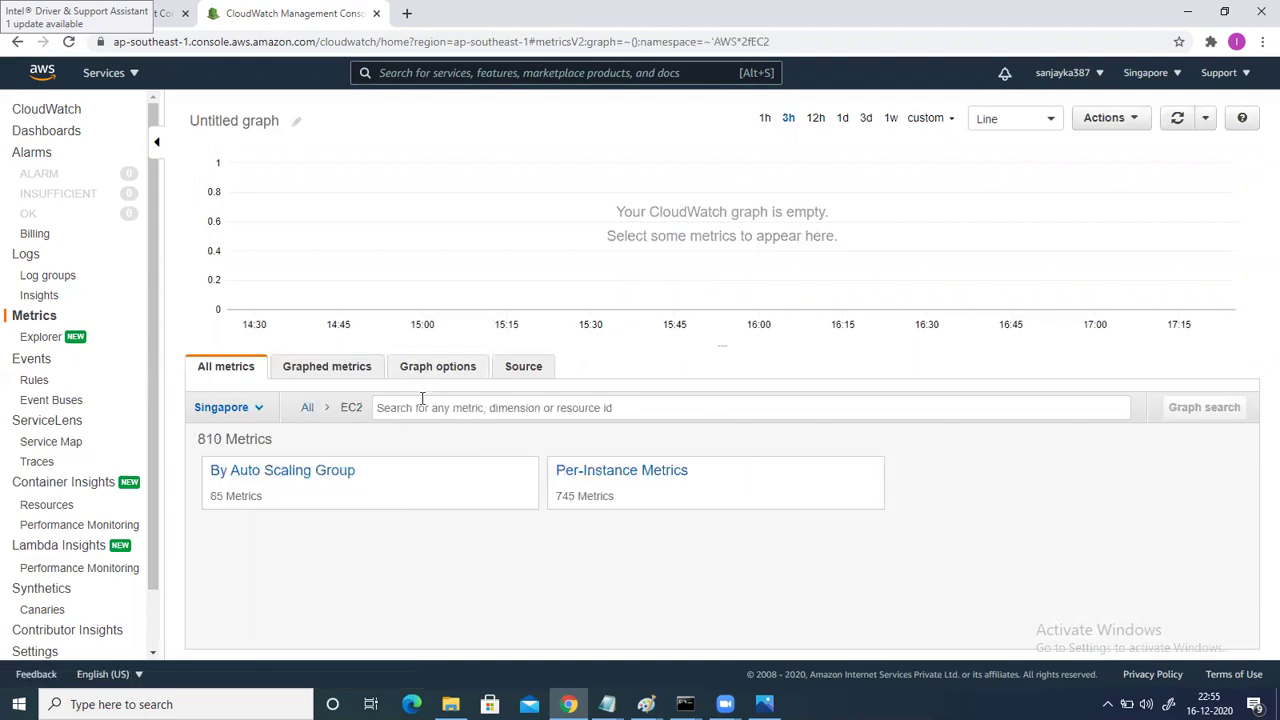
key(ctrl+v)
key(Return)
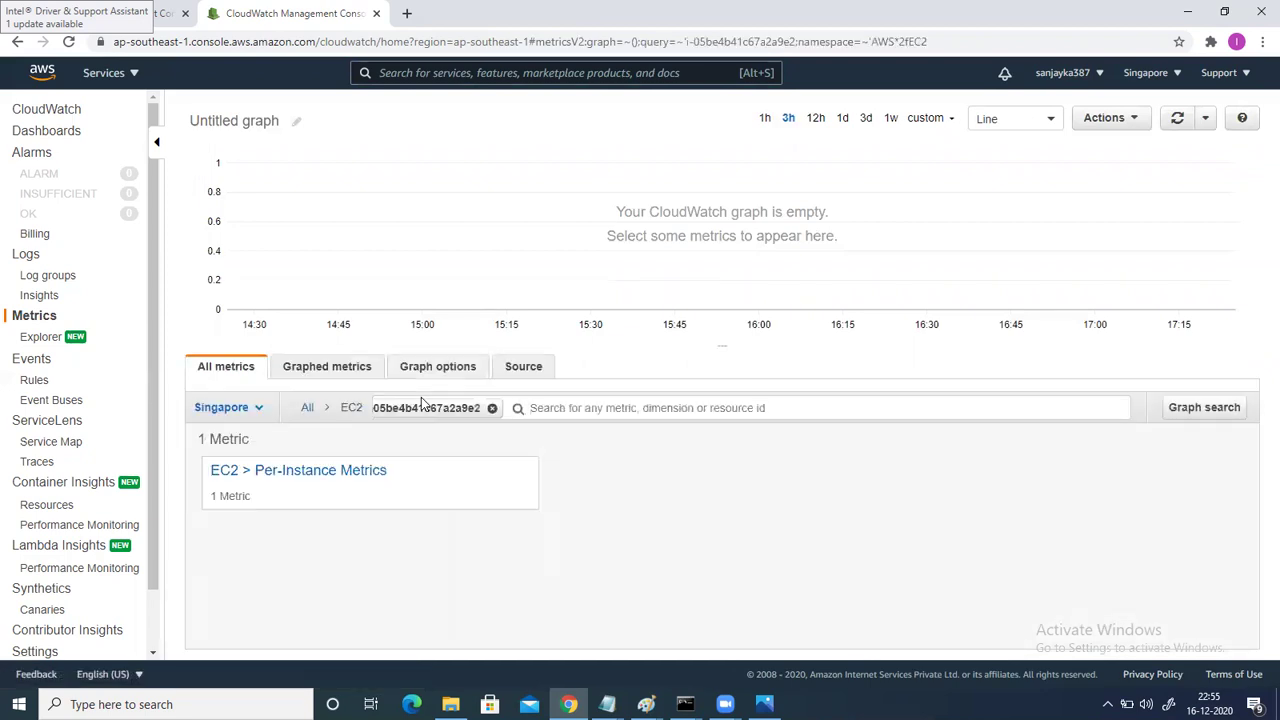
click(350, 474)
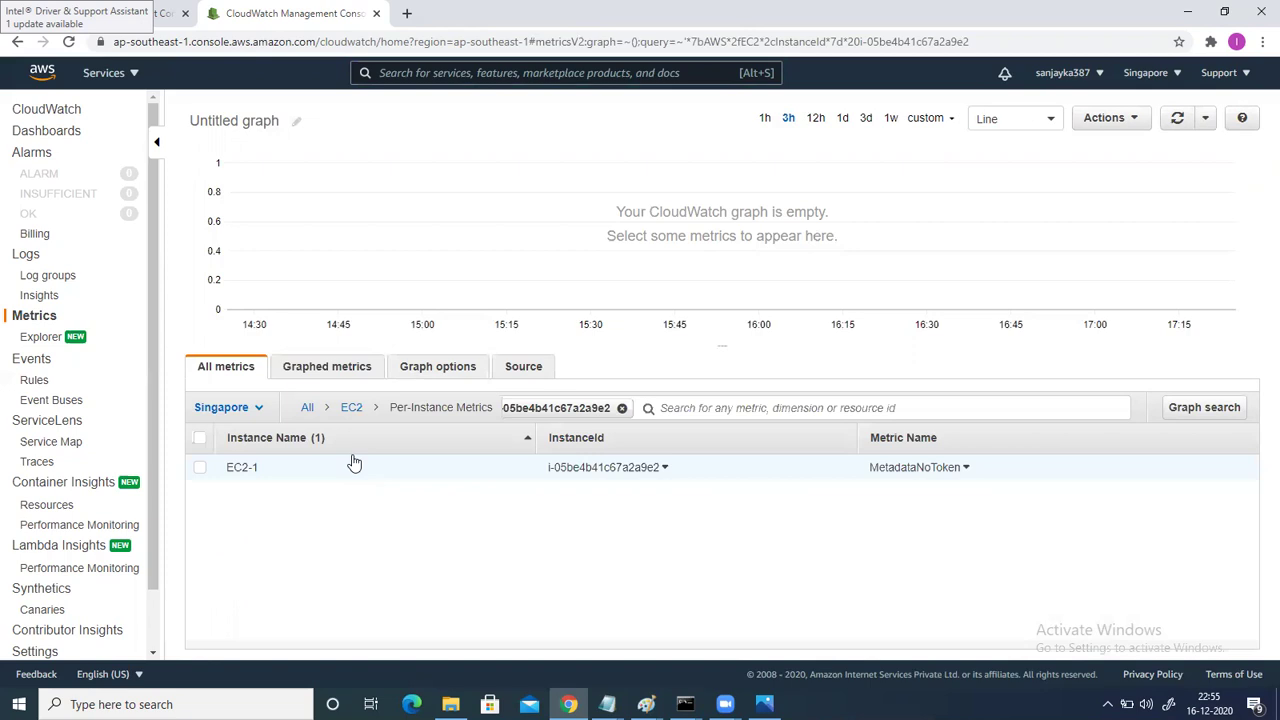
click(200, 476)
click(235, 476)
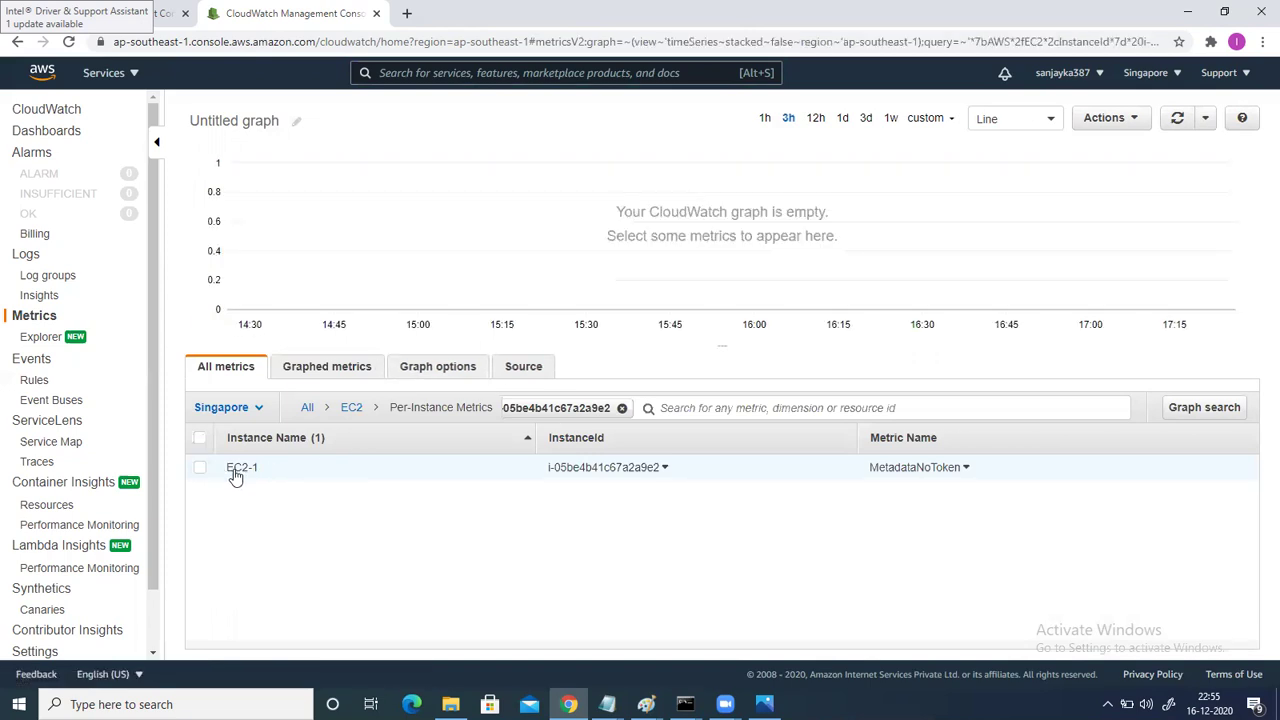
click(200, 470)
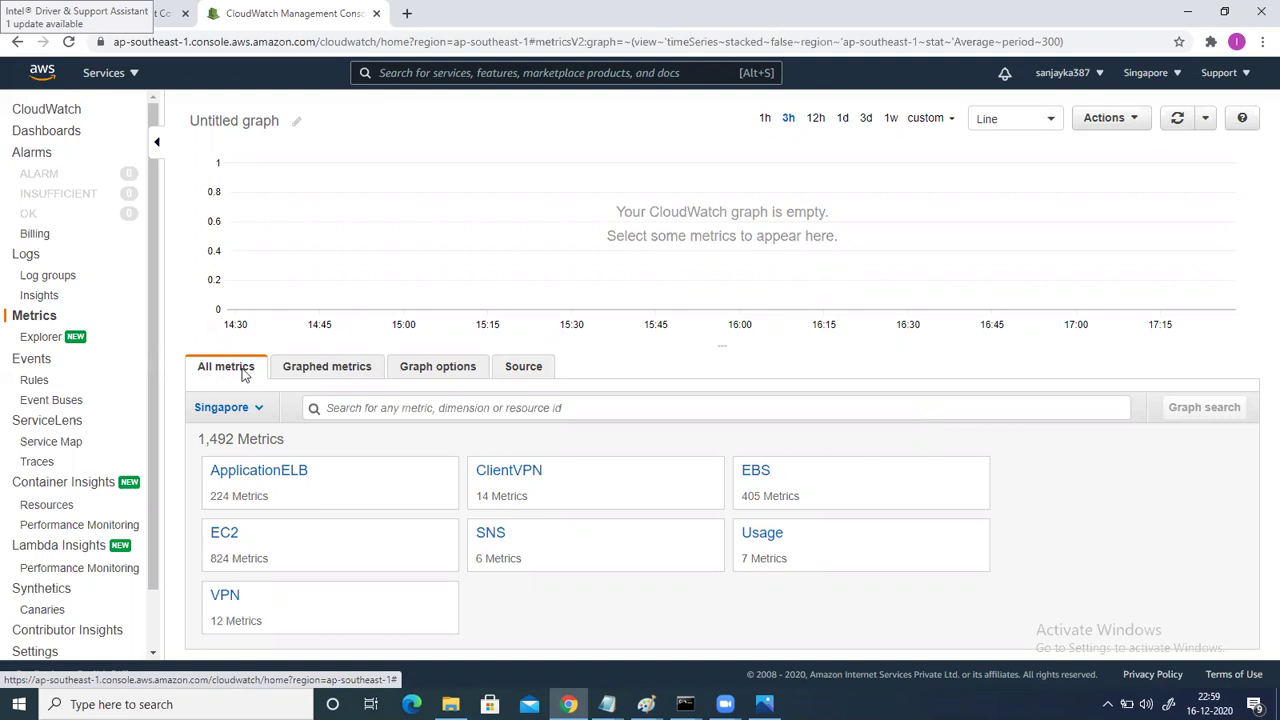
Search metrics by EC2-1's instance ID and plot its CPUUtilization from Per-Instance Metrics.
click(347, 411)
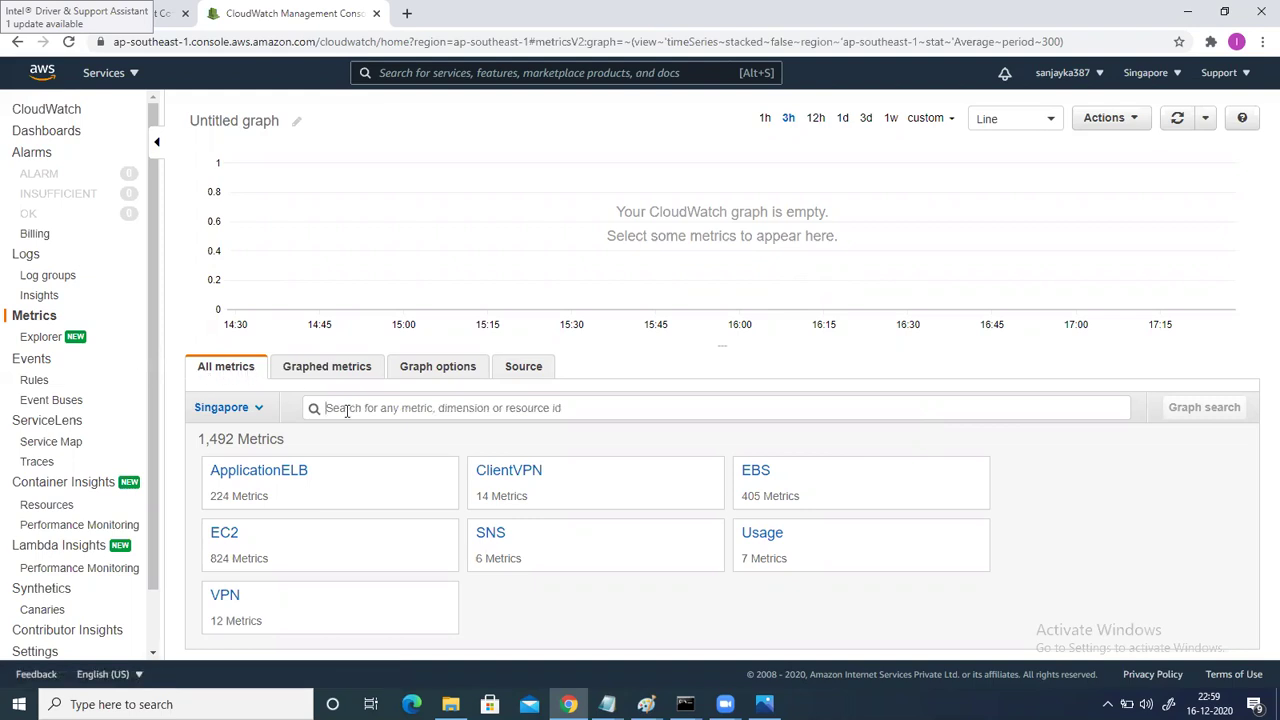
key(ctrl+v)
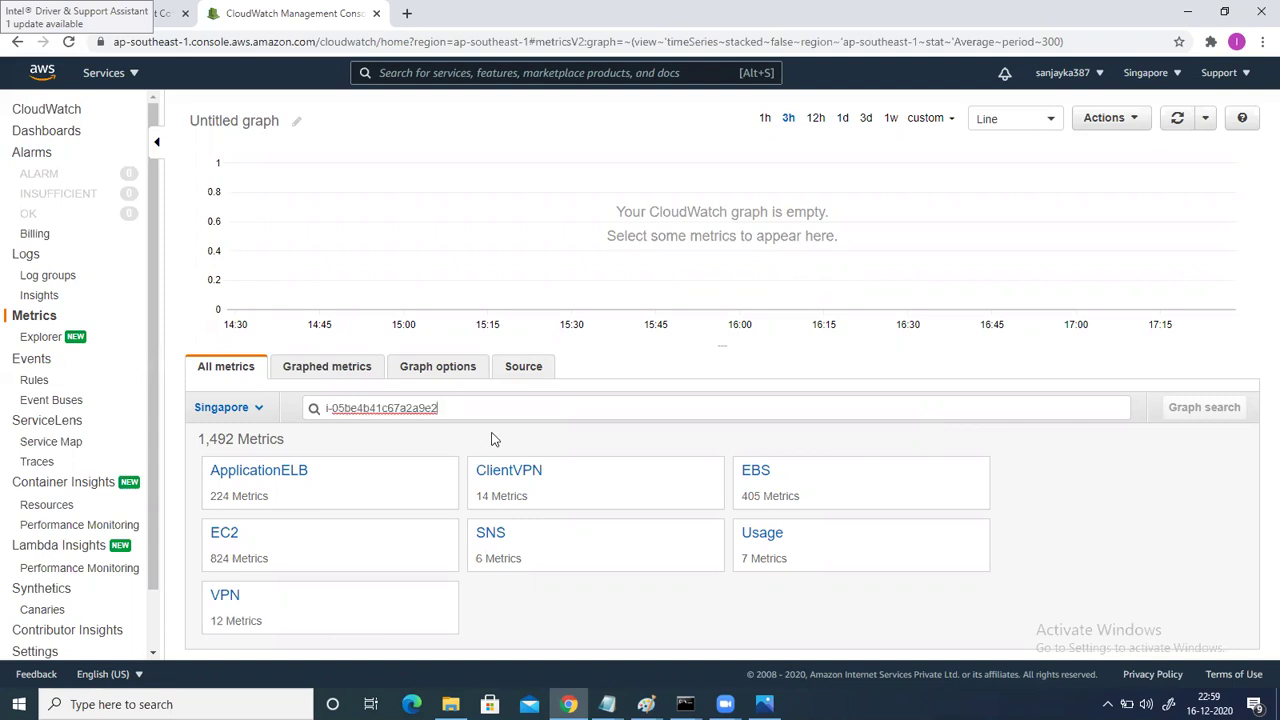
key(Return)
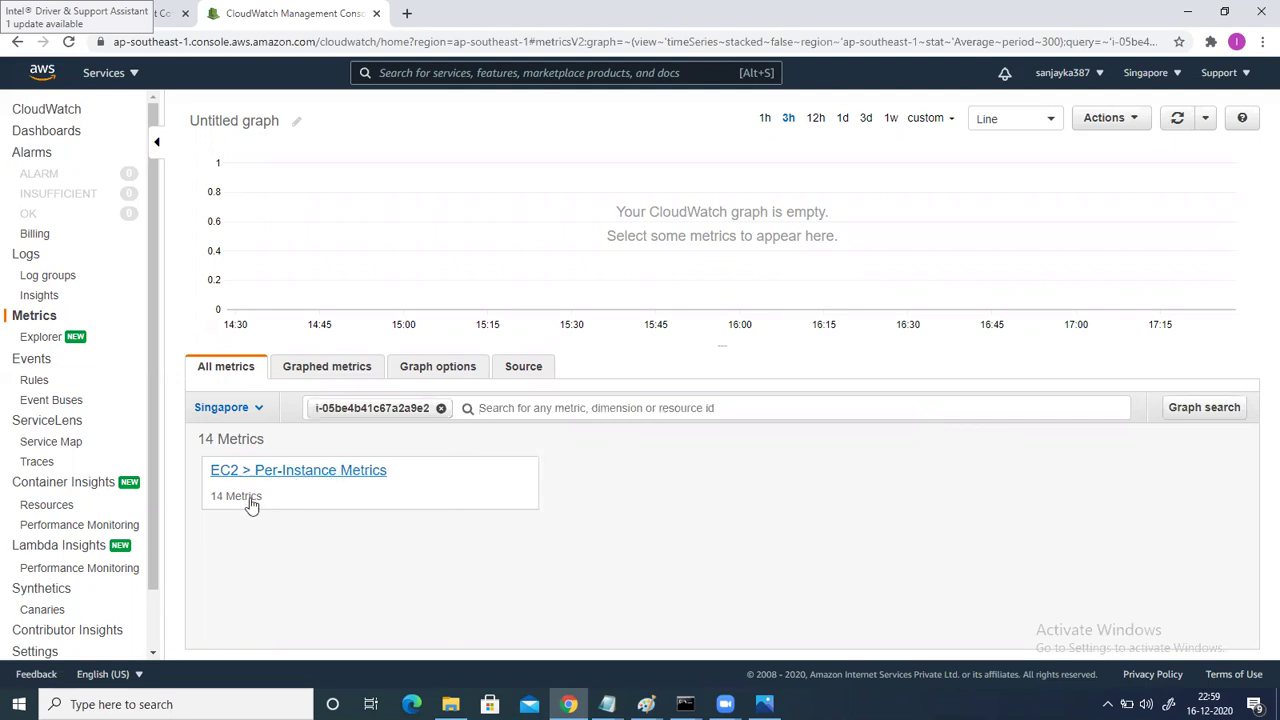
click(279, 470)
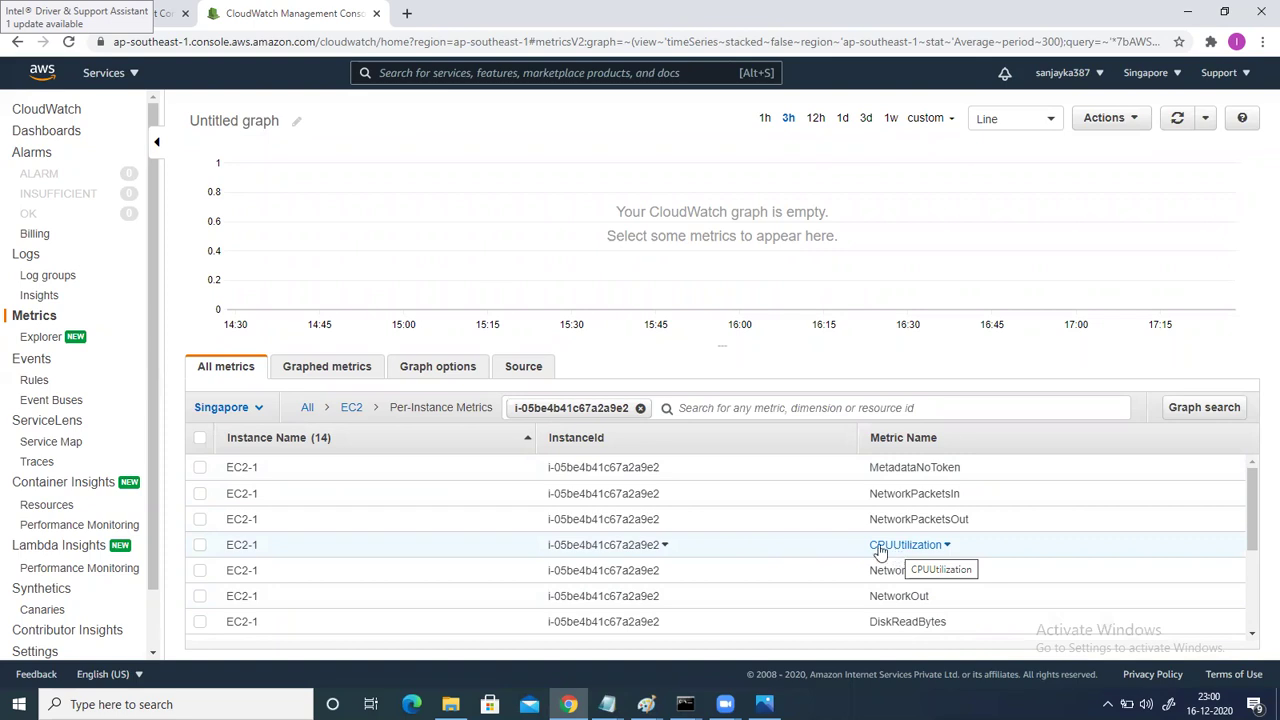
click(200, 546)
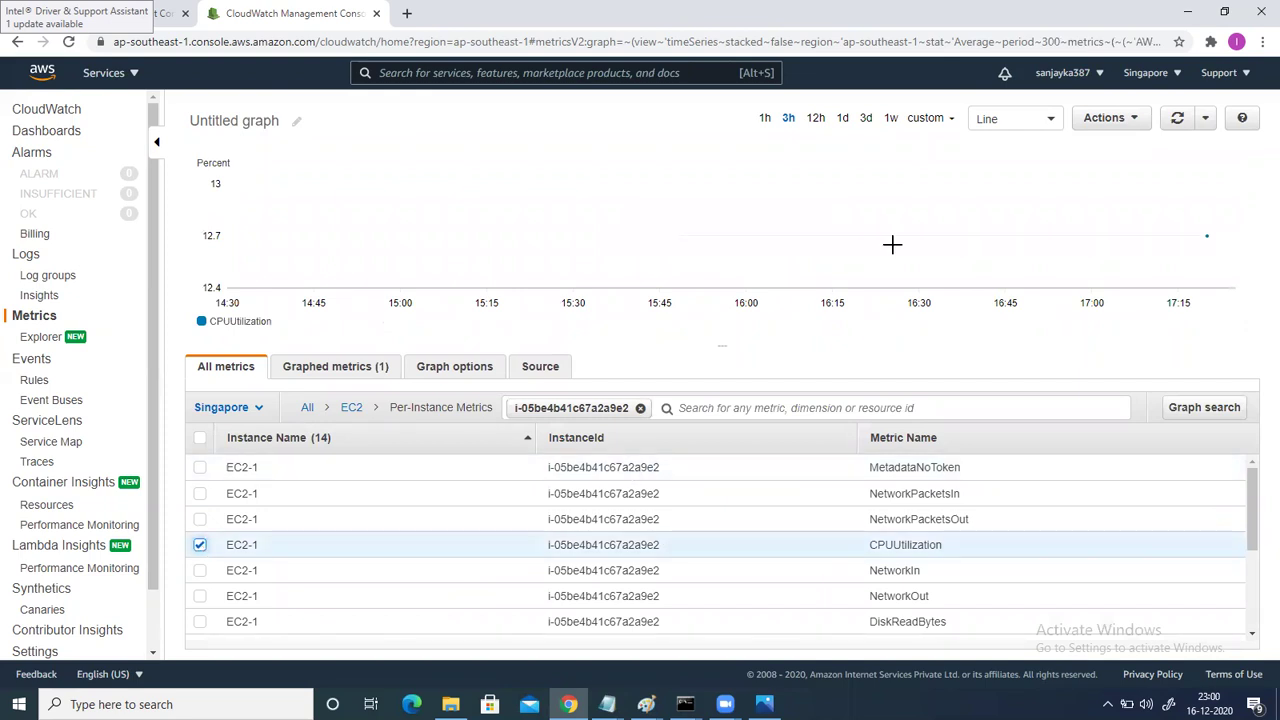
Zoom the graph, try Stacked area, Bar and Pie chart types, then display CPUUtilization as Number.
mouse_move(1197, 260)
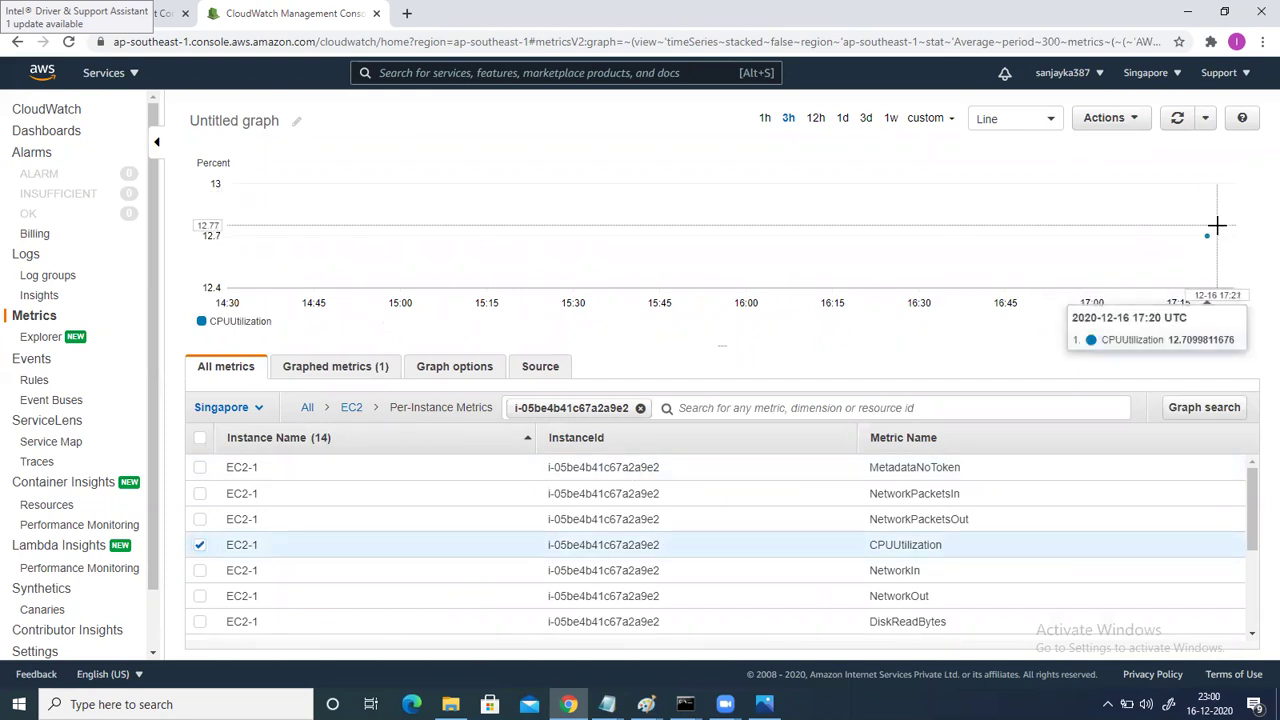
drag(1185, 228, 1178, 226)
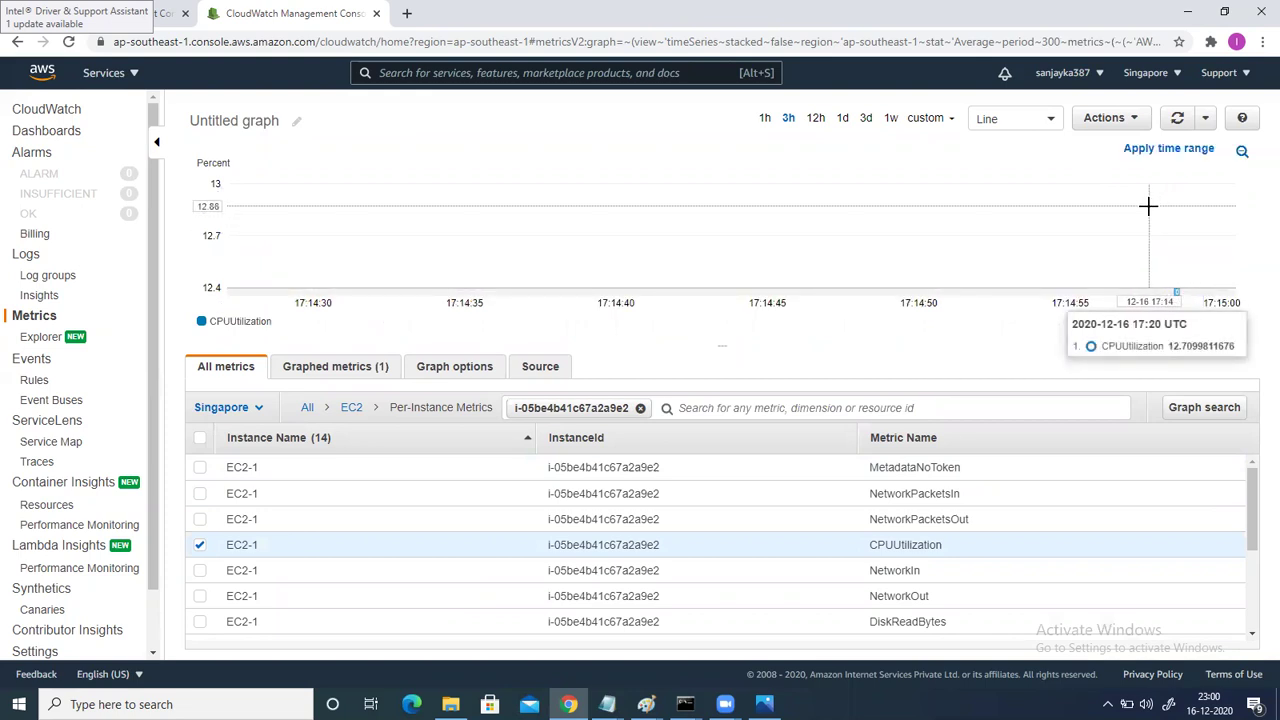
click(1030, 125)
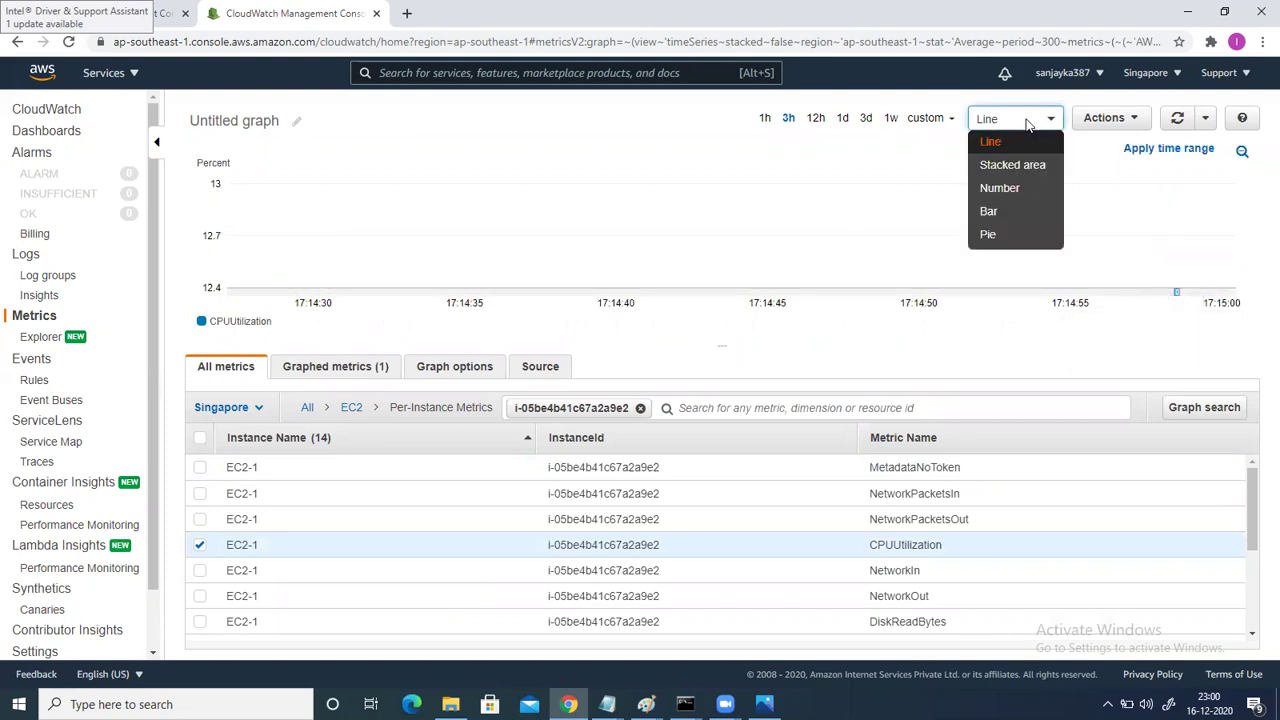
click(1013, 166)
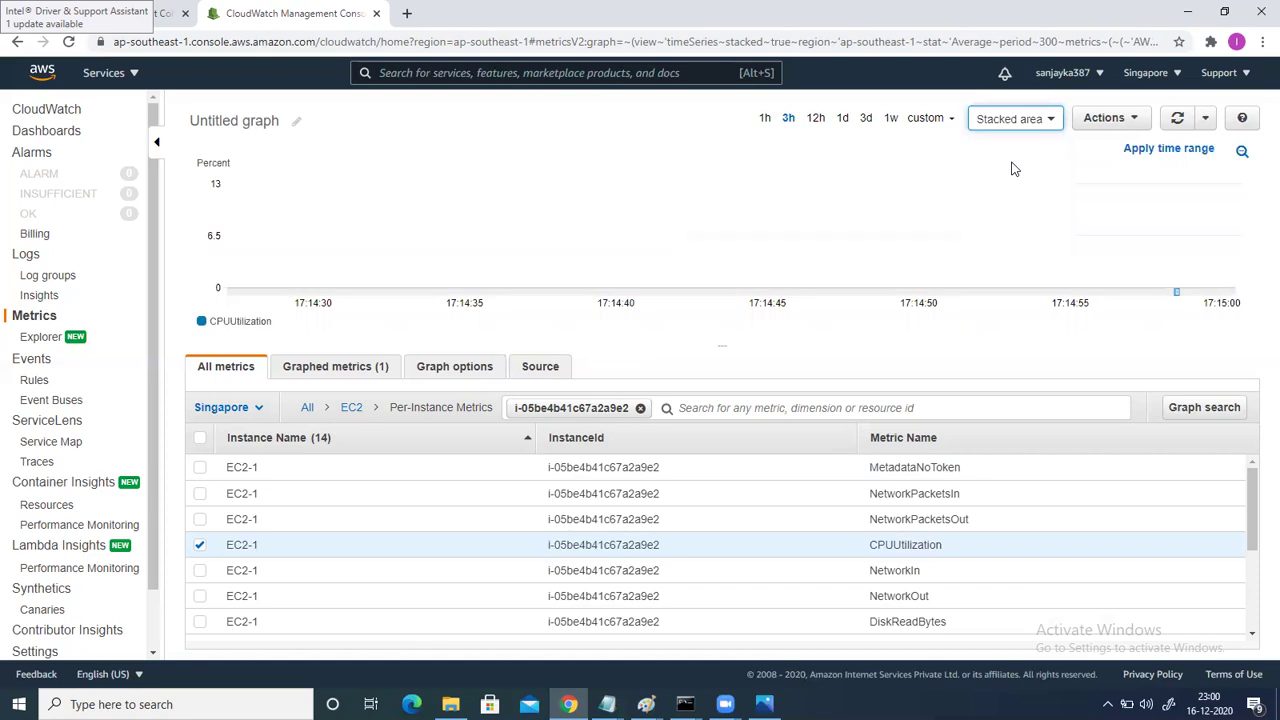
click(1021, 125)
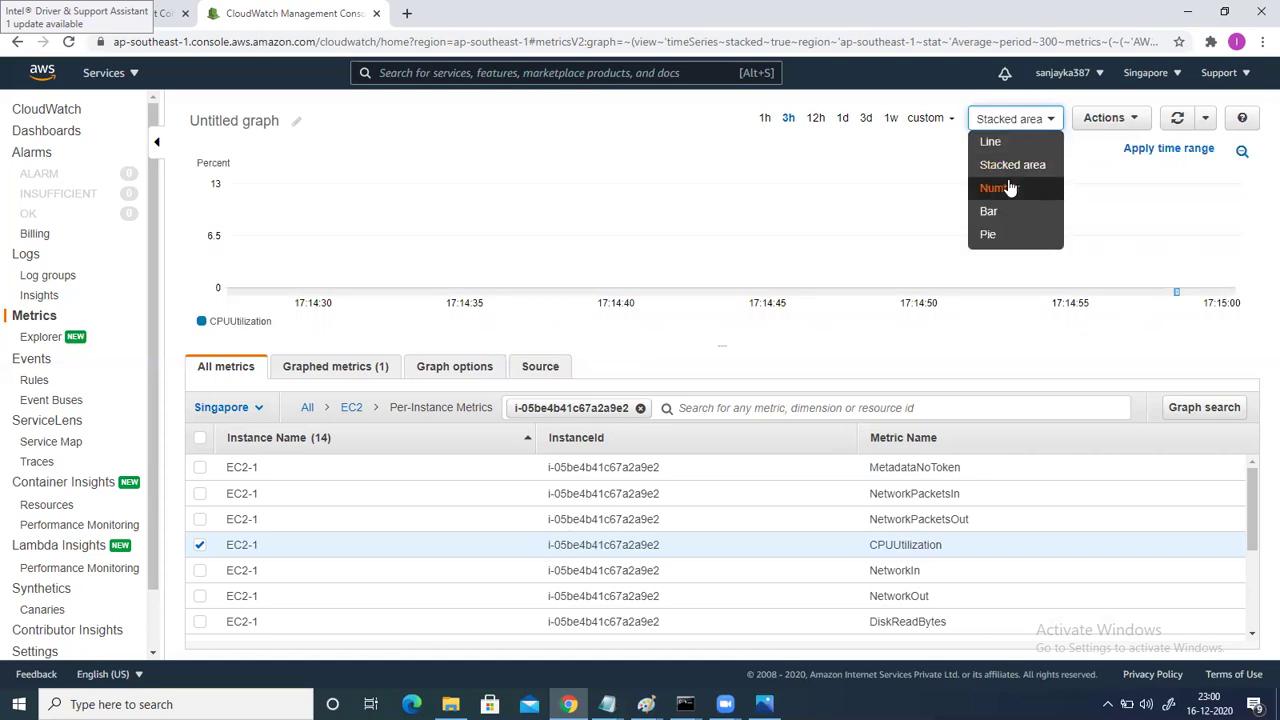
click(1000, 211)
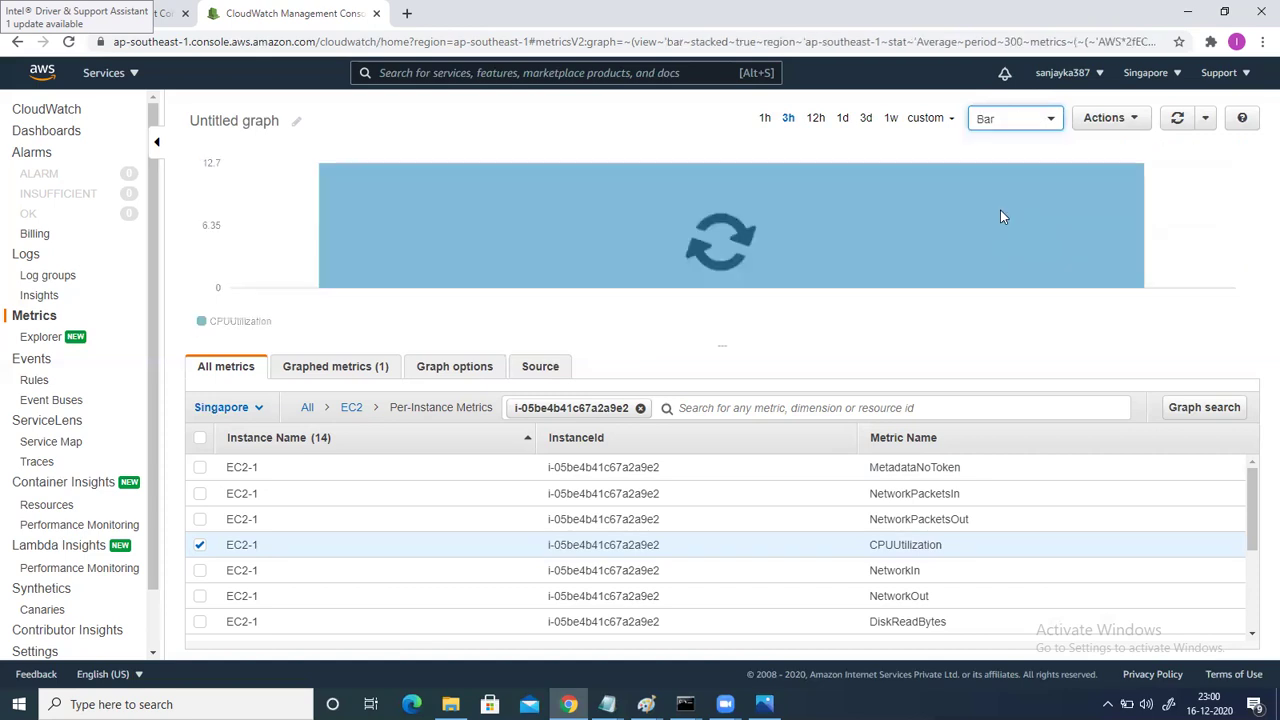
click(1010, 122)
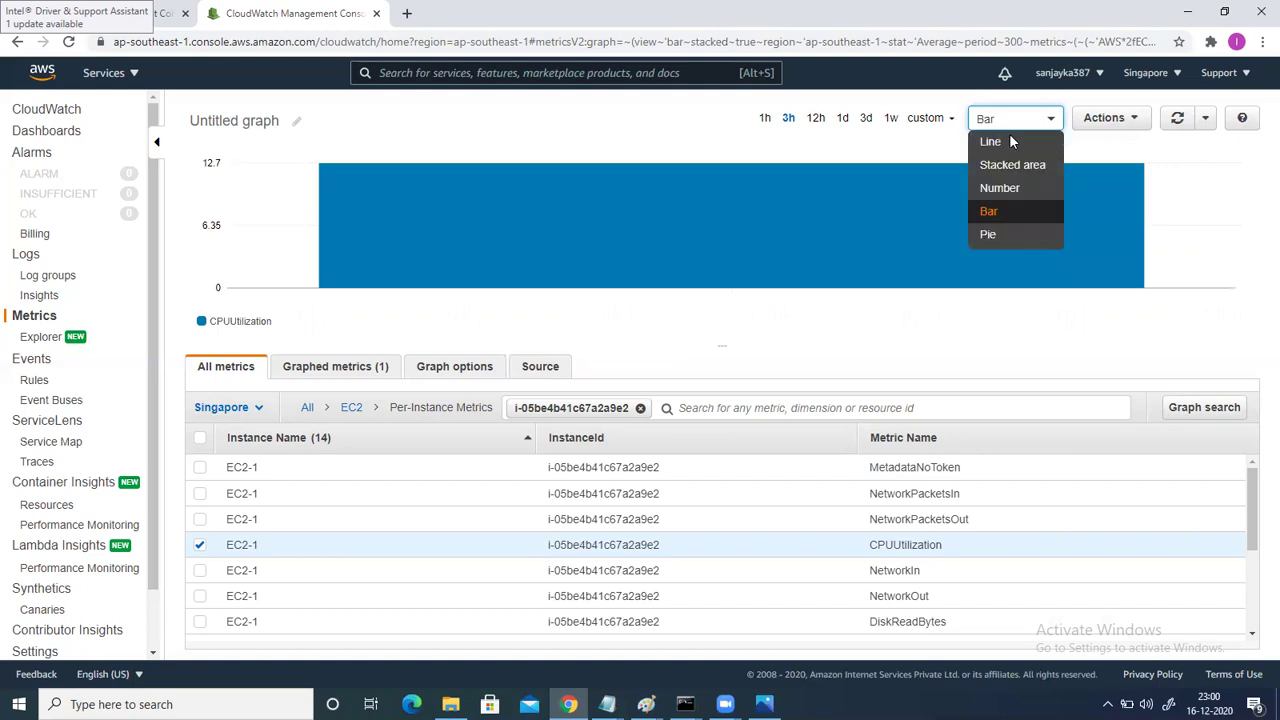
click(990, 236)
click(1033, 125)
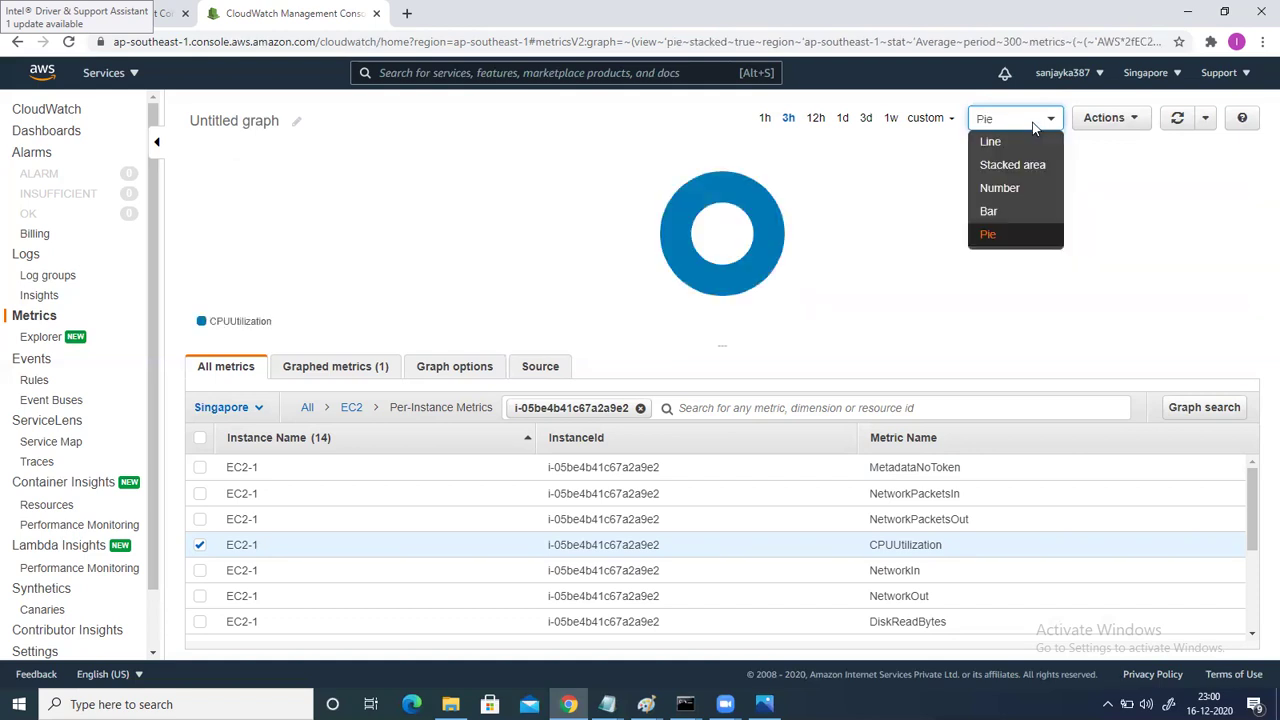
click(1016, 190)
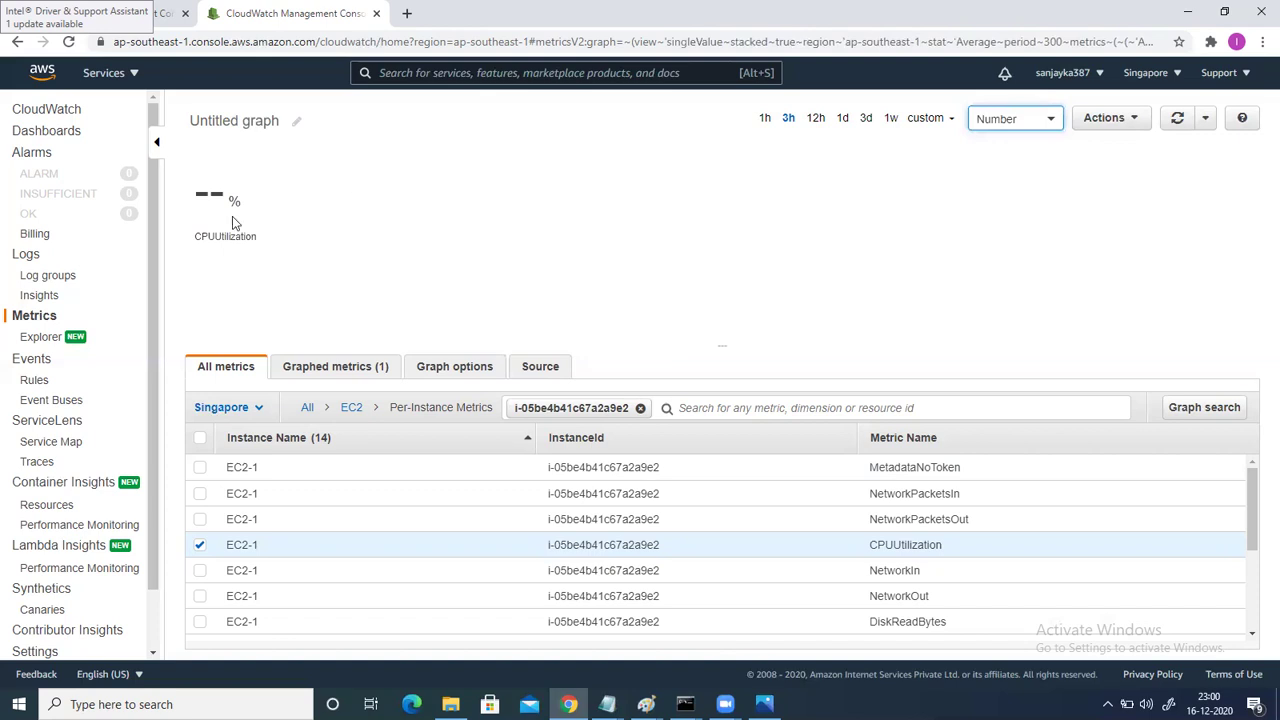
Reload the page and add EC2-1's NetworkIn and NetworkOut beside CPUUtilization.
click(69, 42)
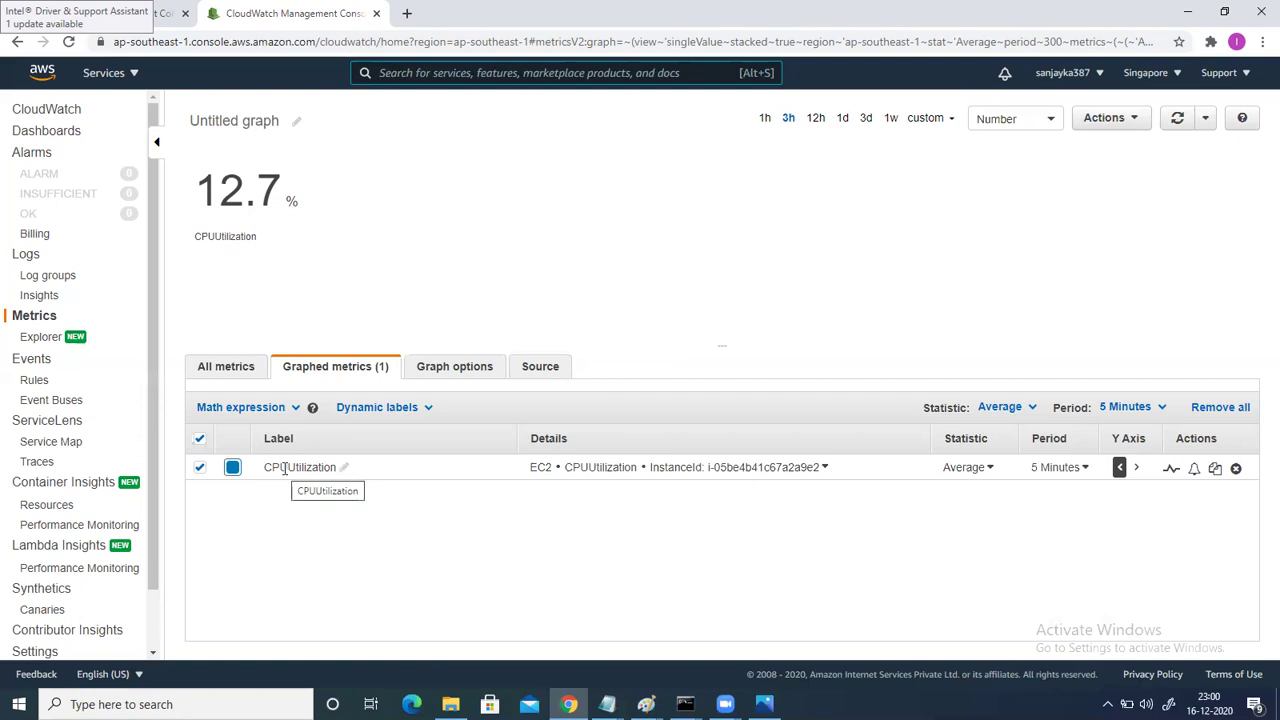
click(227, 369)
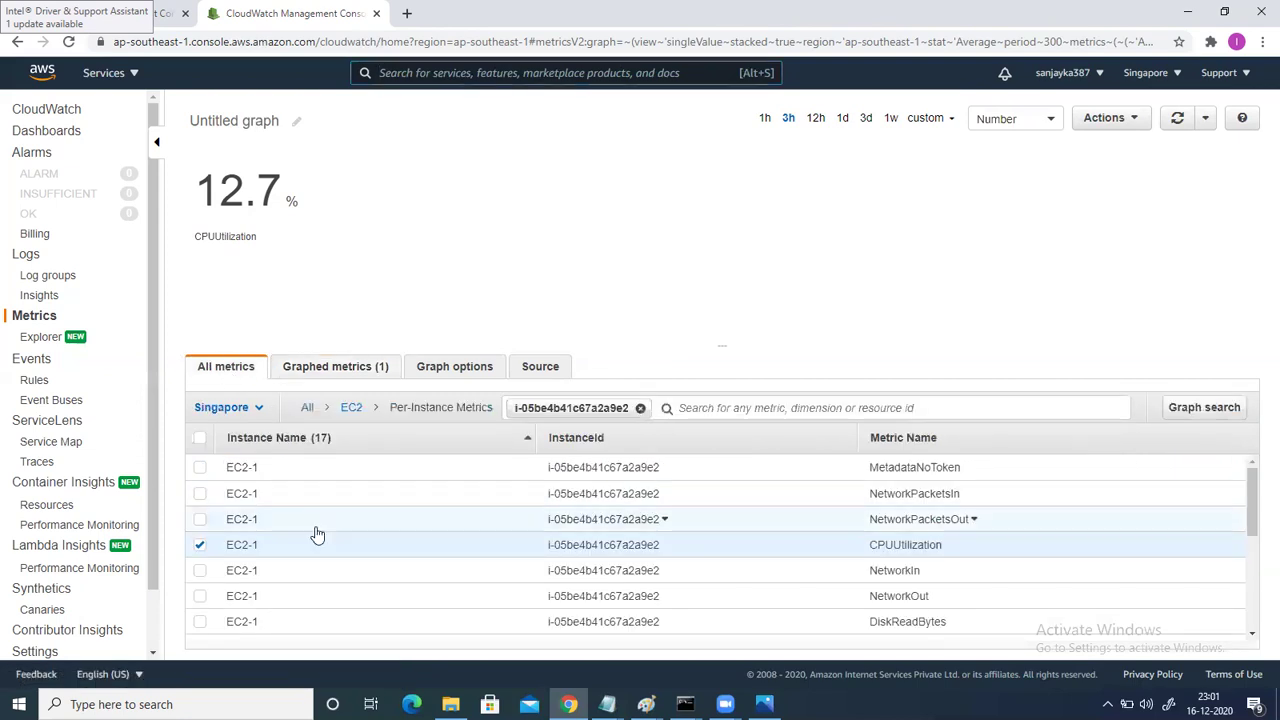
click(199, 572)
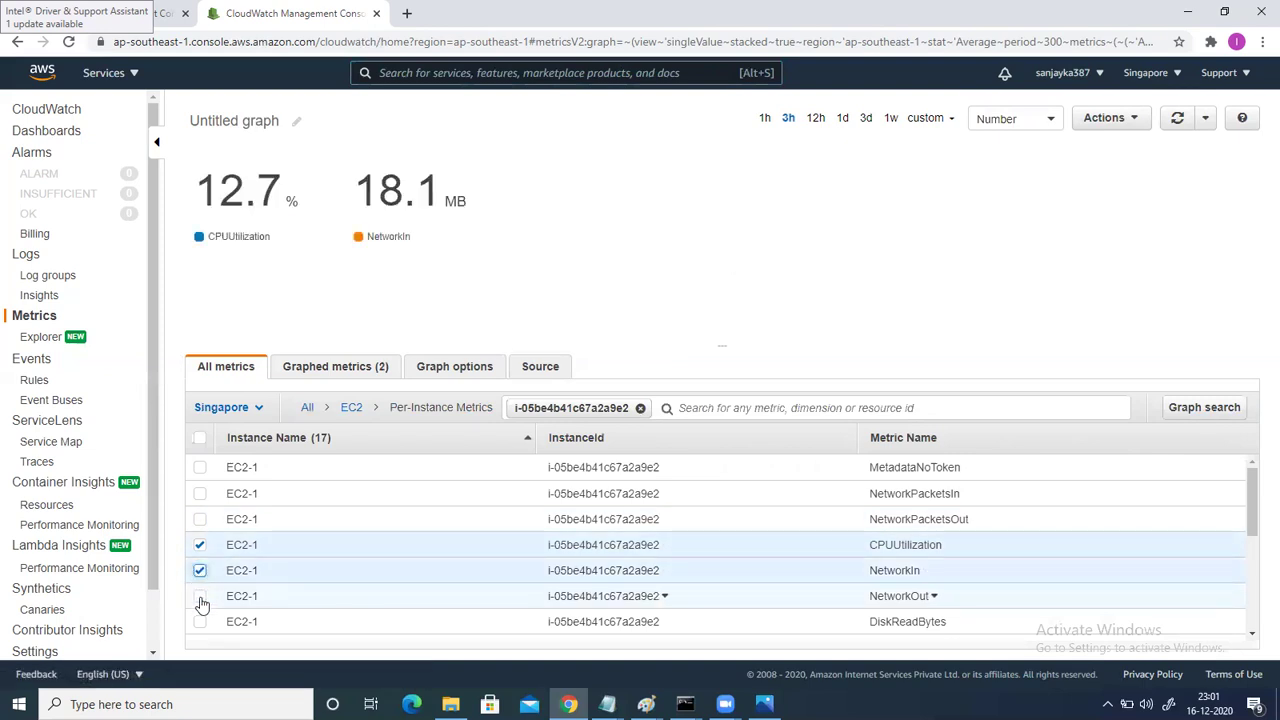
click(200, 597)
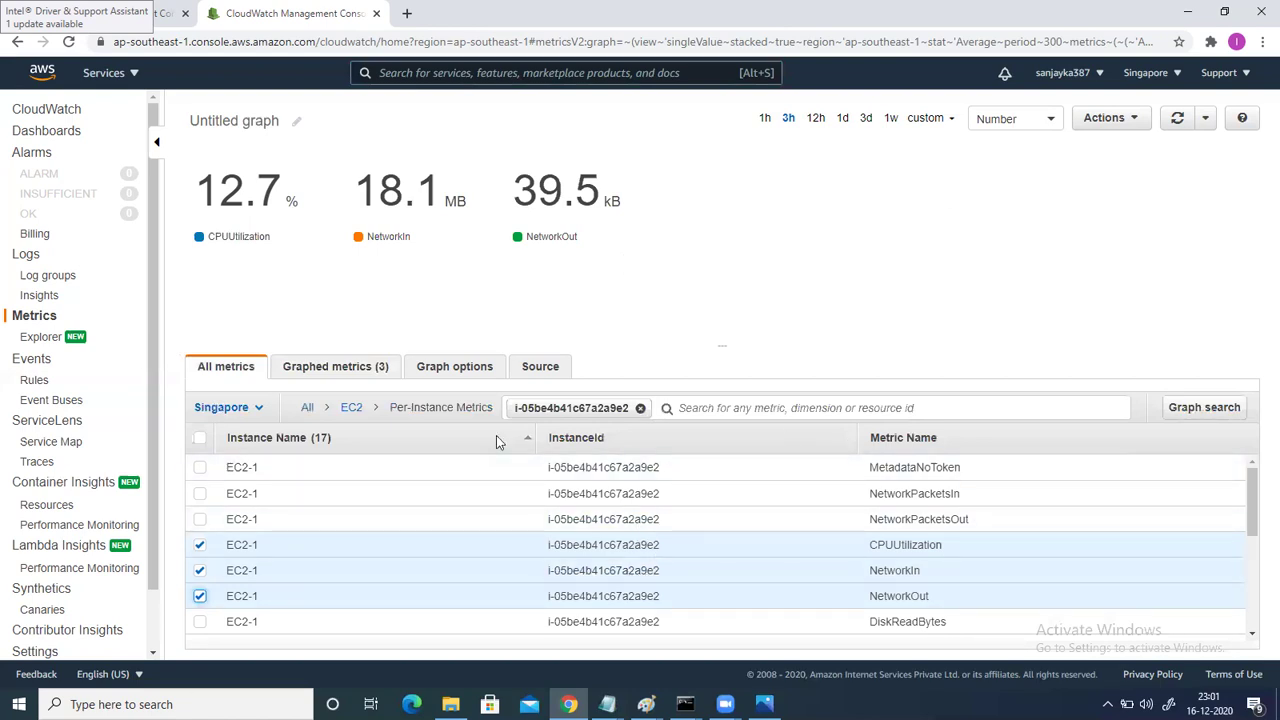
mouse_move(528, 241)
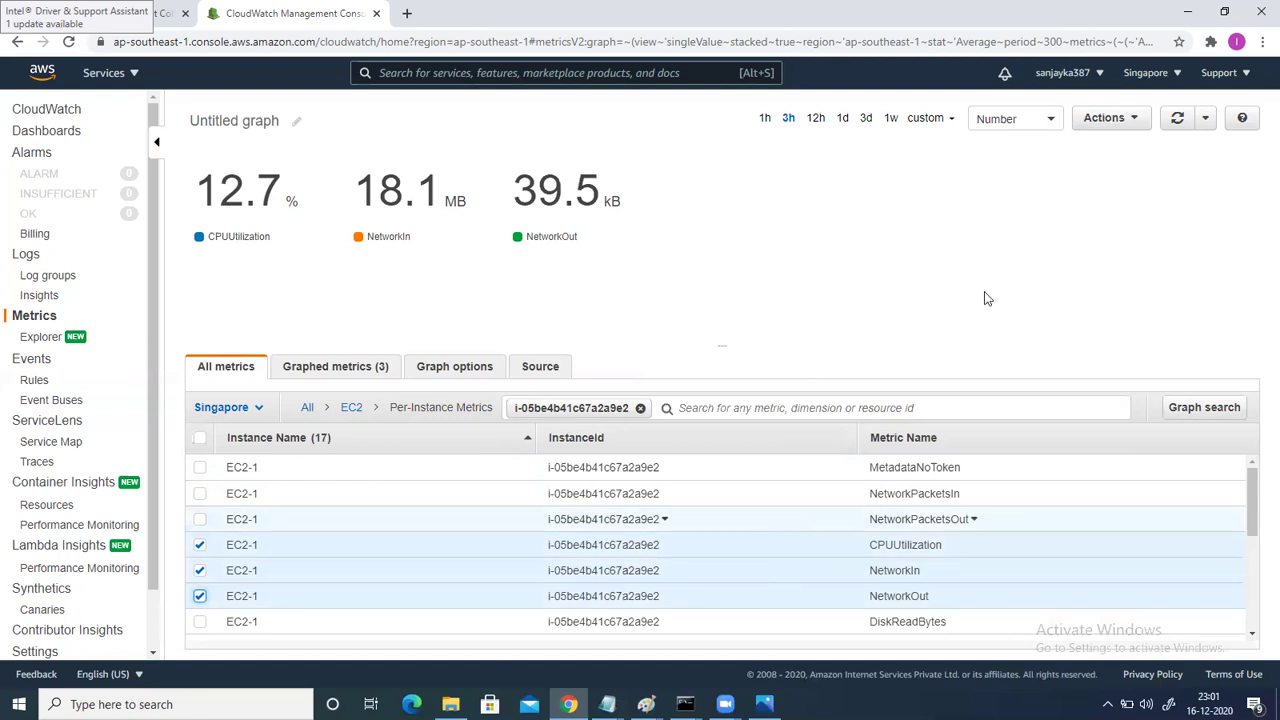
Send the graph to Add to dashboard and create a new dashboard named 'EC2-1 Instance report'.
click(1121, 131)
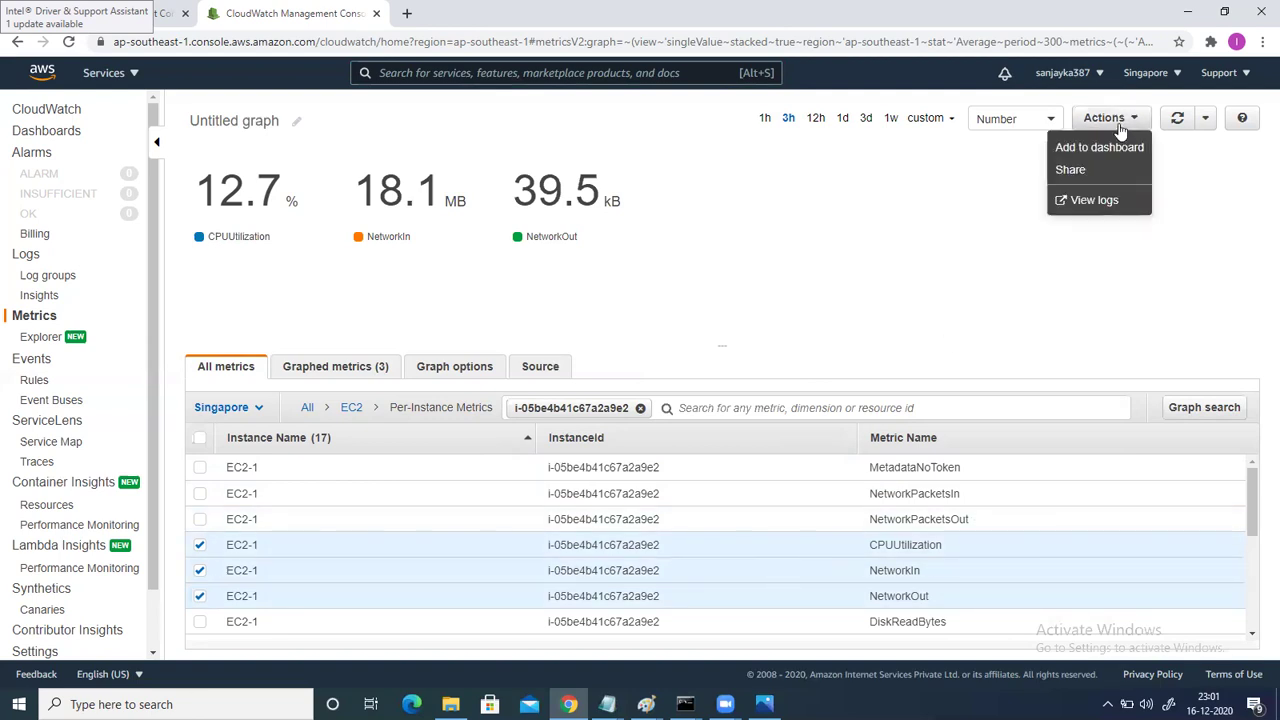
click(1098, 152)
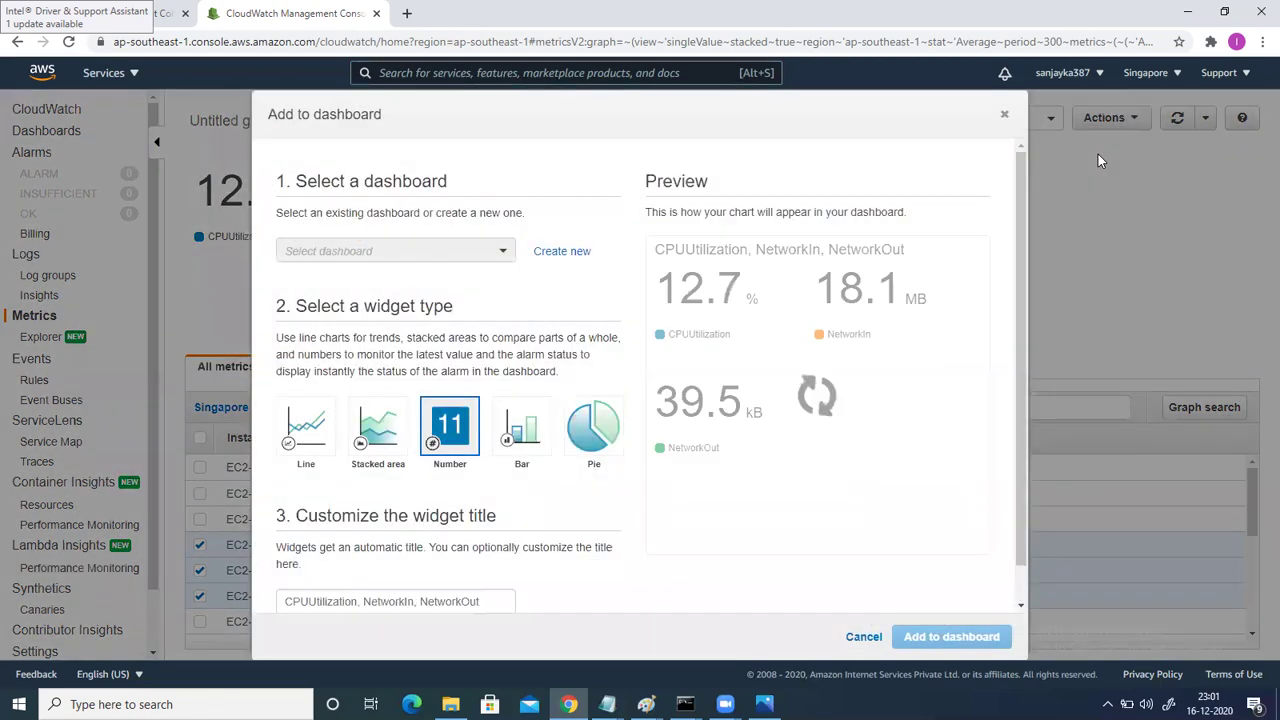
click(441, 254)
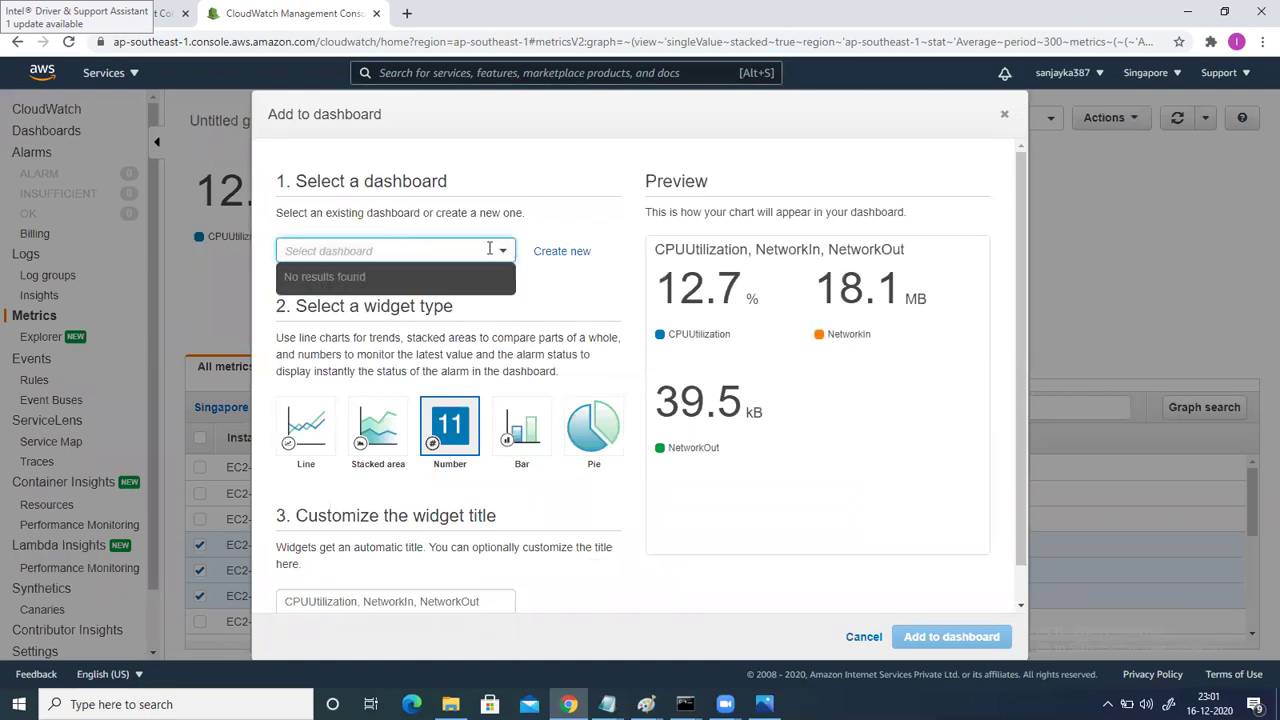
click(578, 253)
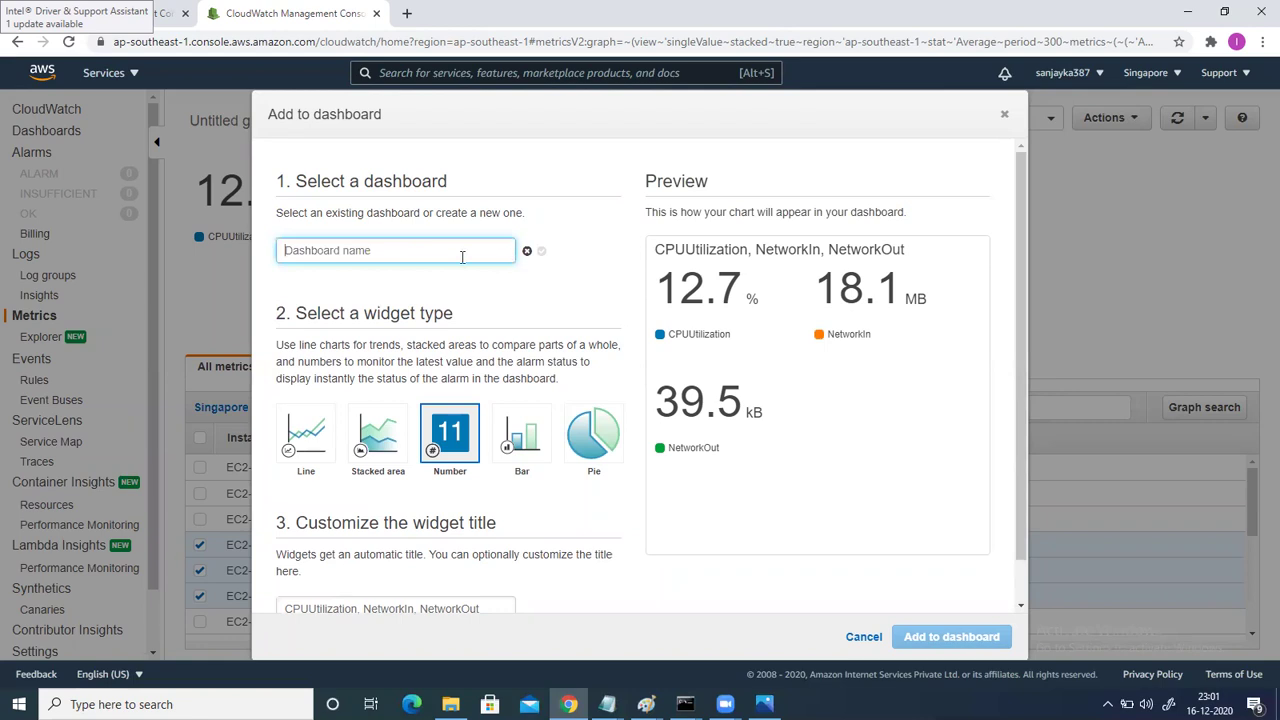
text(I)
key(BackSpace)
text(EC2-1 )
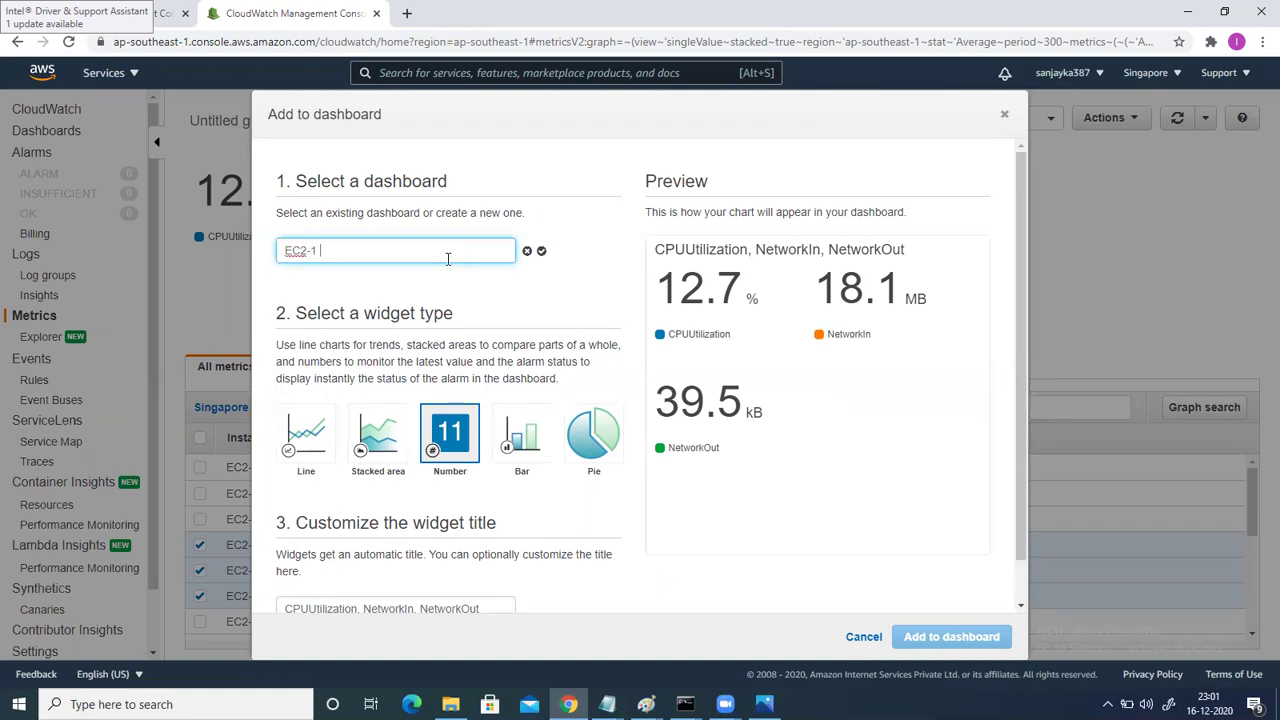
text(Instance report)
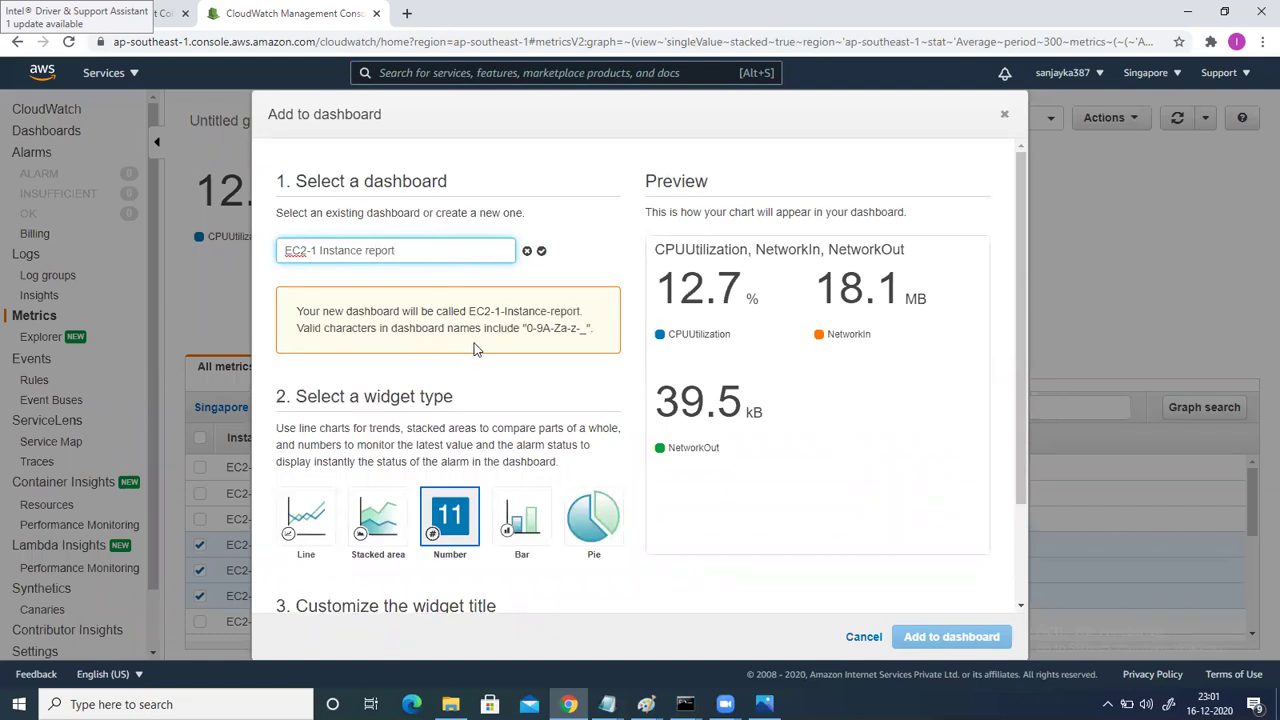
click(541, 252)
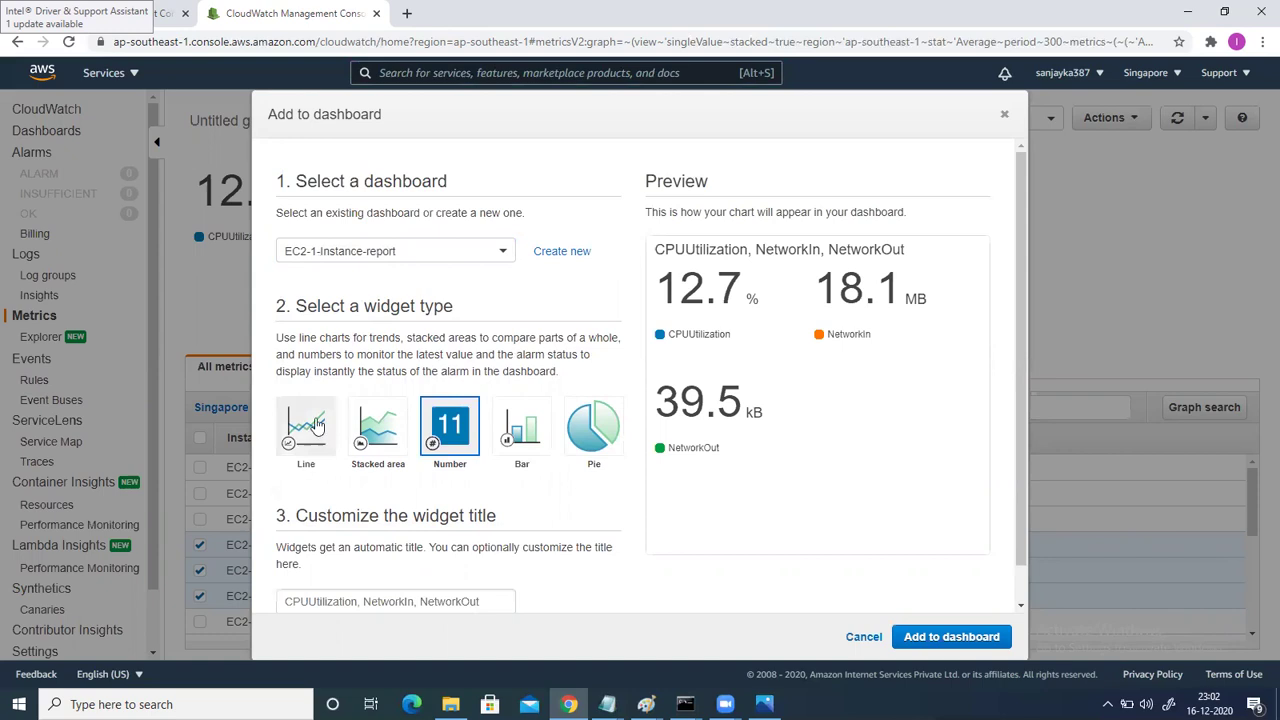
Preview Line and Stacked area widgets, keep Number, and add it to EC2-1-Instance-report.
click(308, 451)
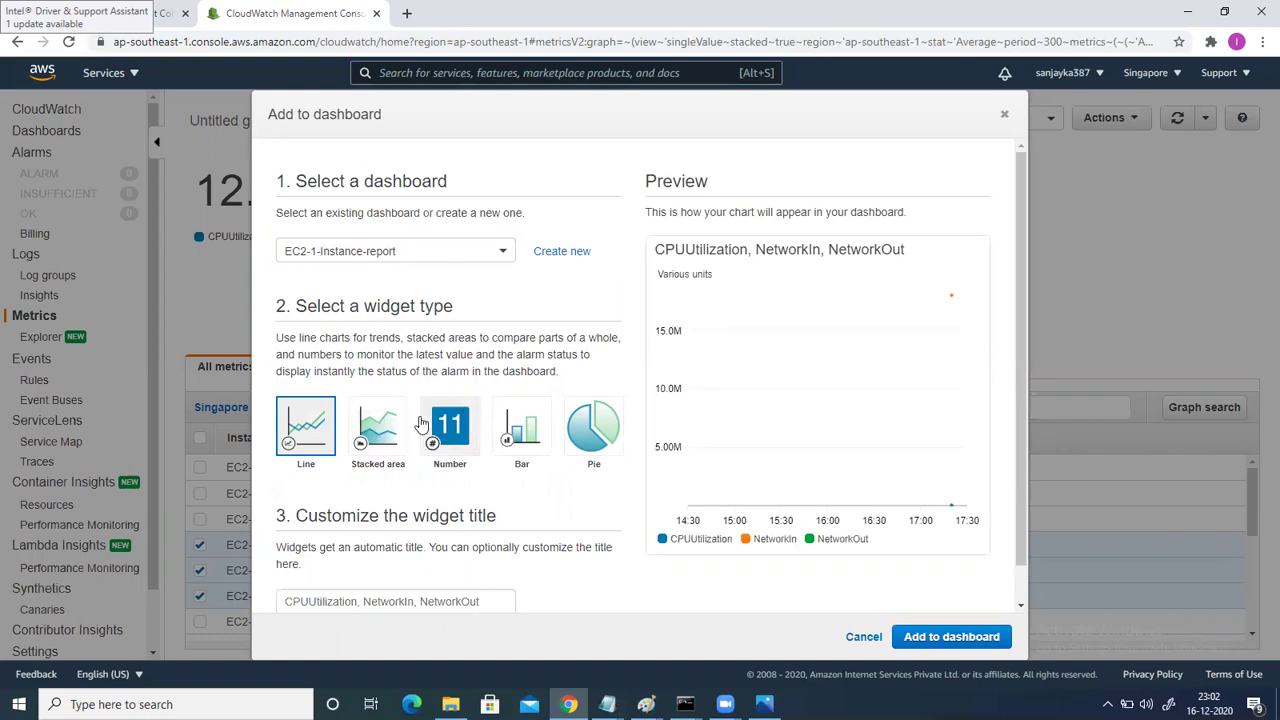
click(400, 425)
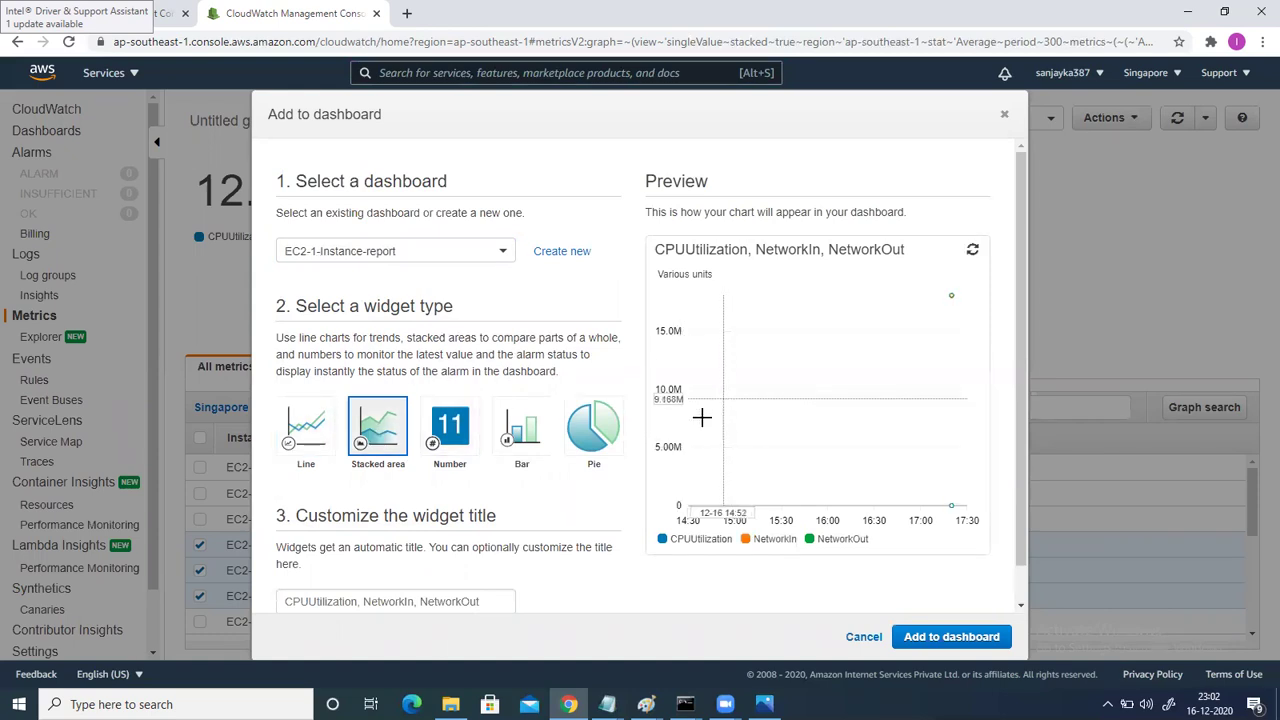
click(459, 451)
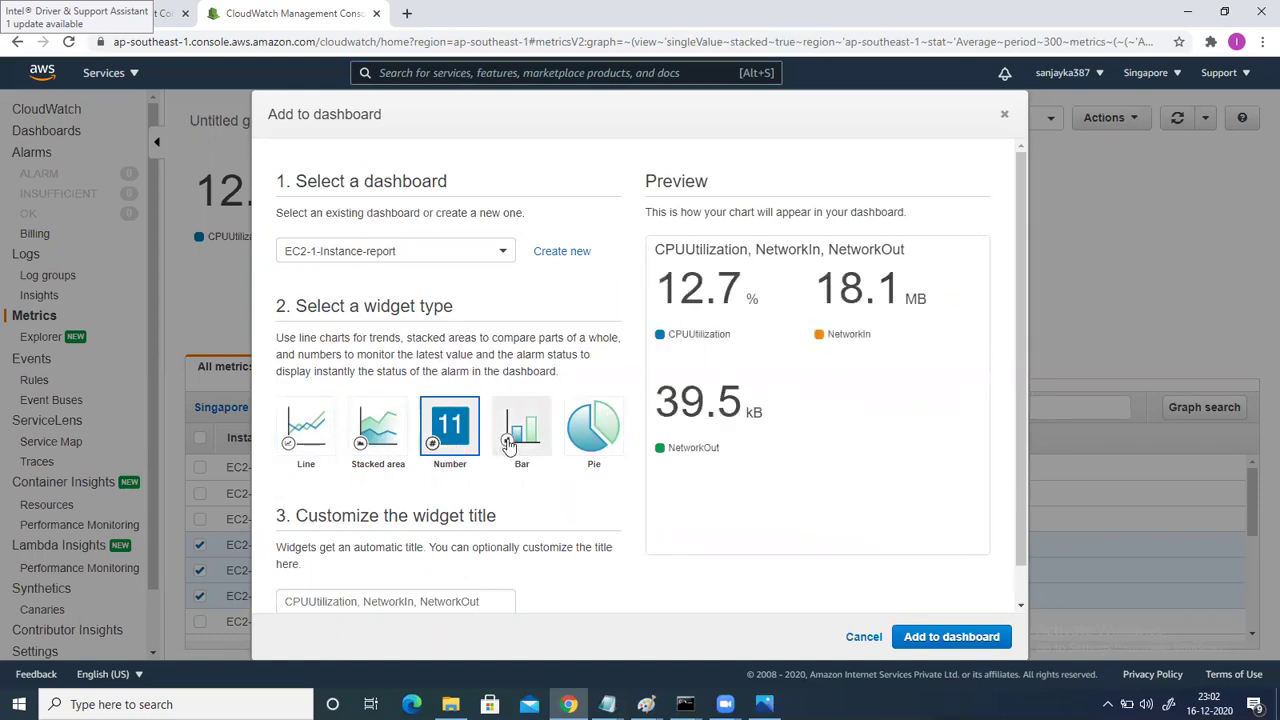
click(392, 450)
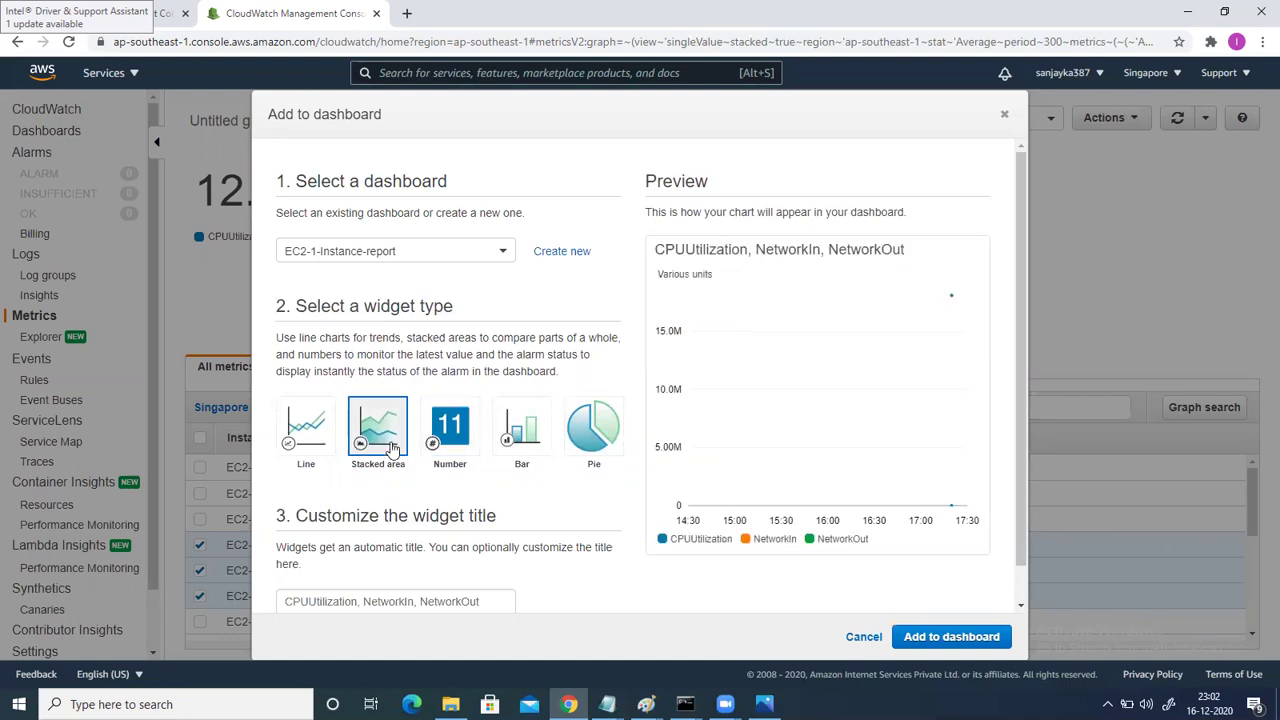
click(456, 449)
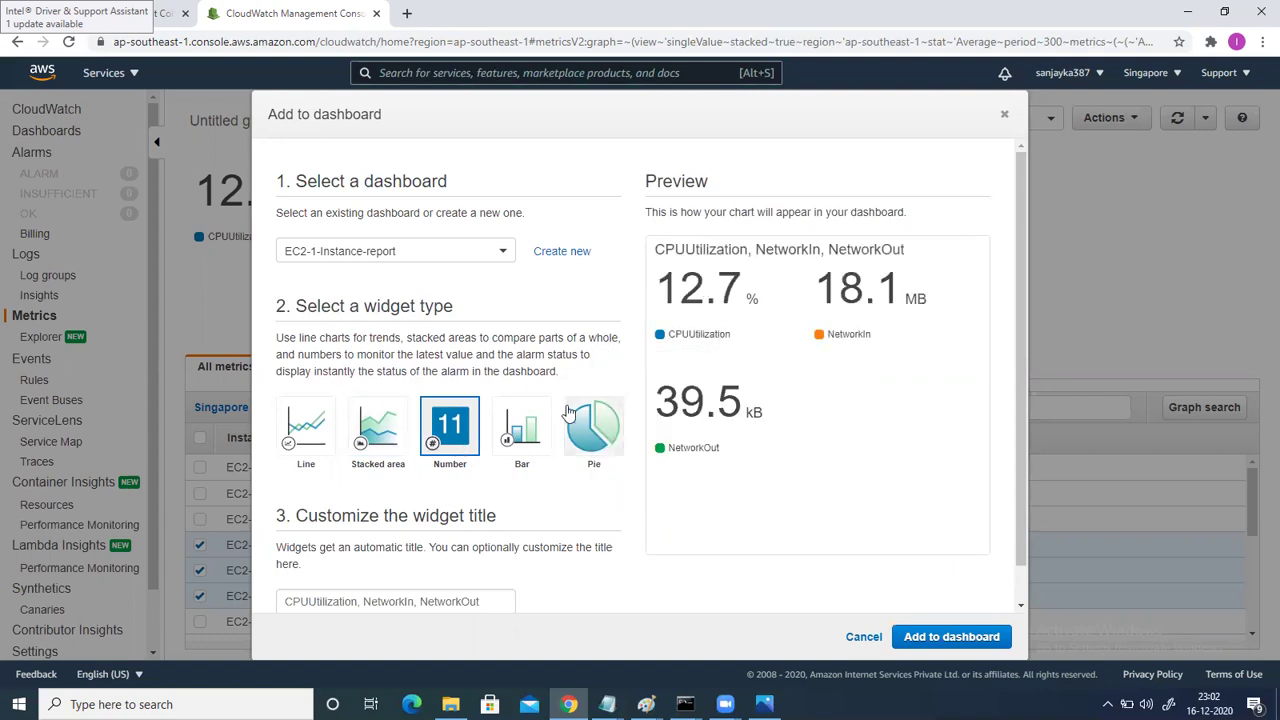
scroll(515, 425, down, 1)
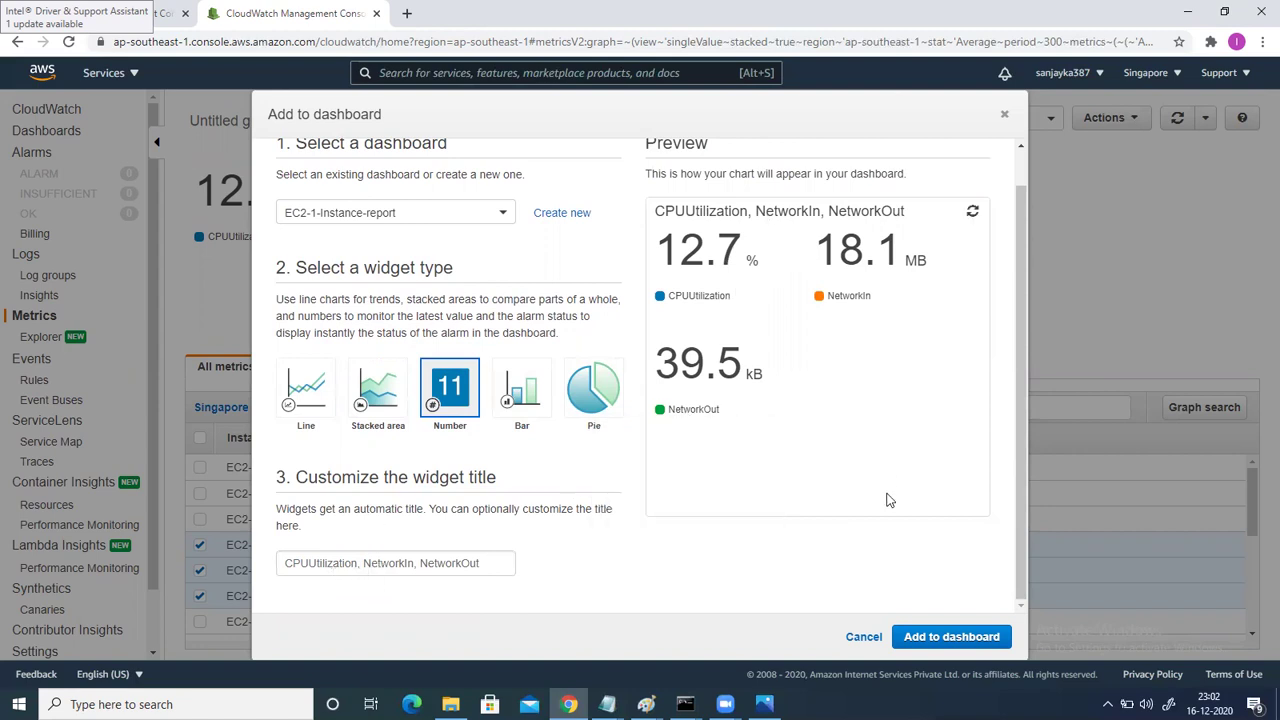
click(940, 637)
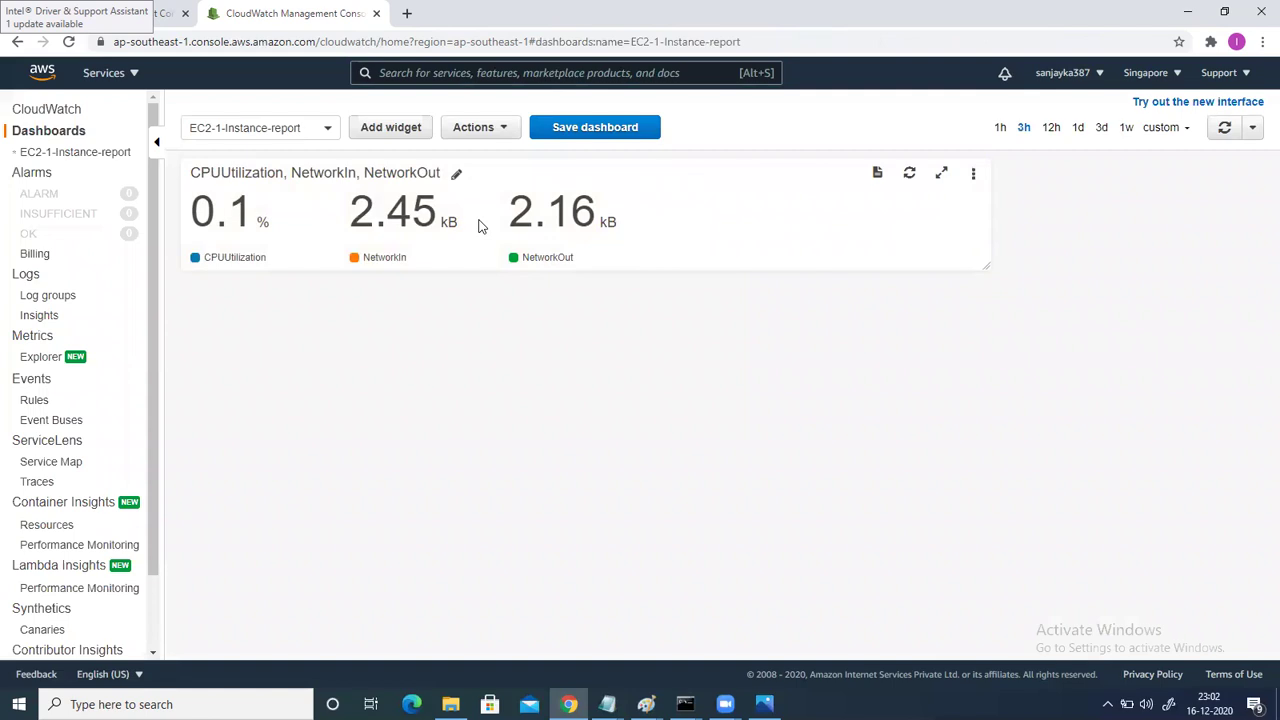
Preview the enlarged CPU and network widget, then save the EC2-1-Instance-report dashboard from Actions.
click(940, 178)
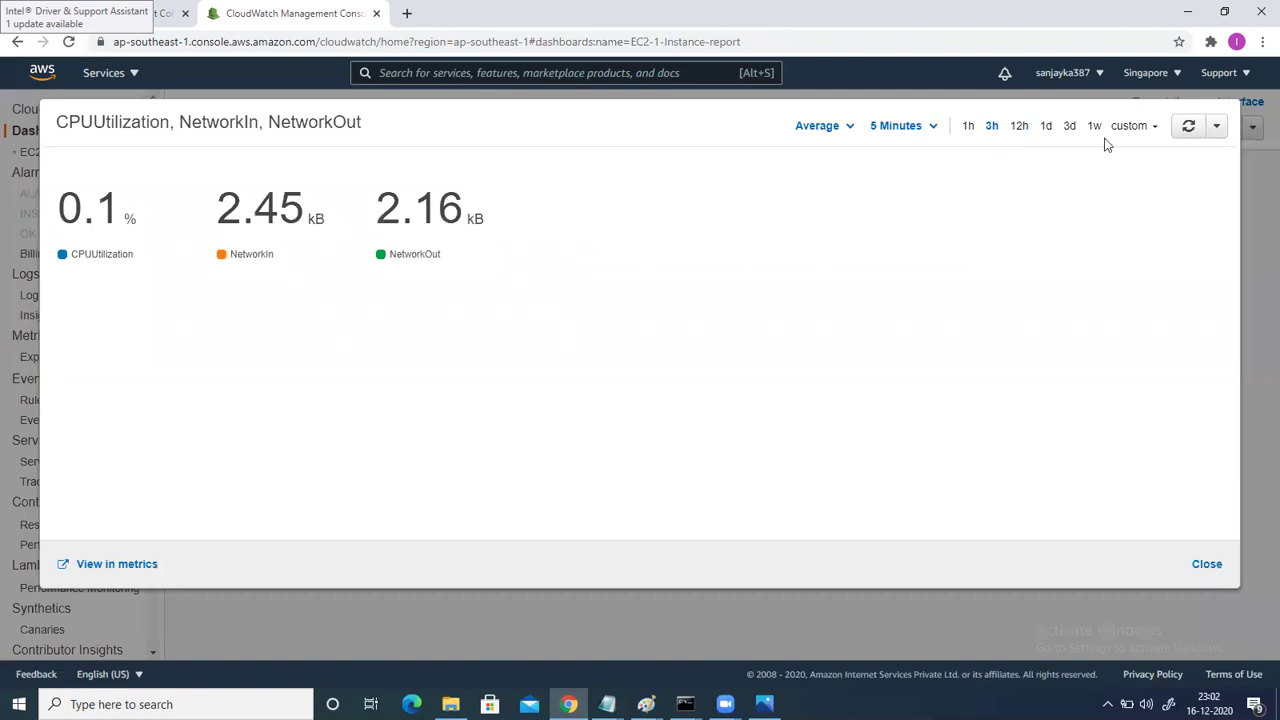
click(1206, 564)
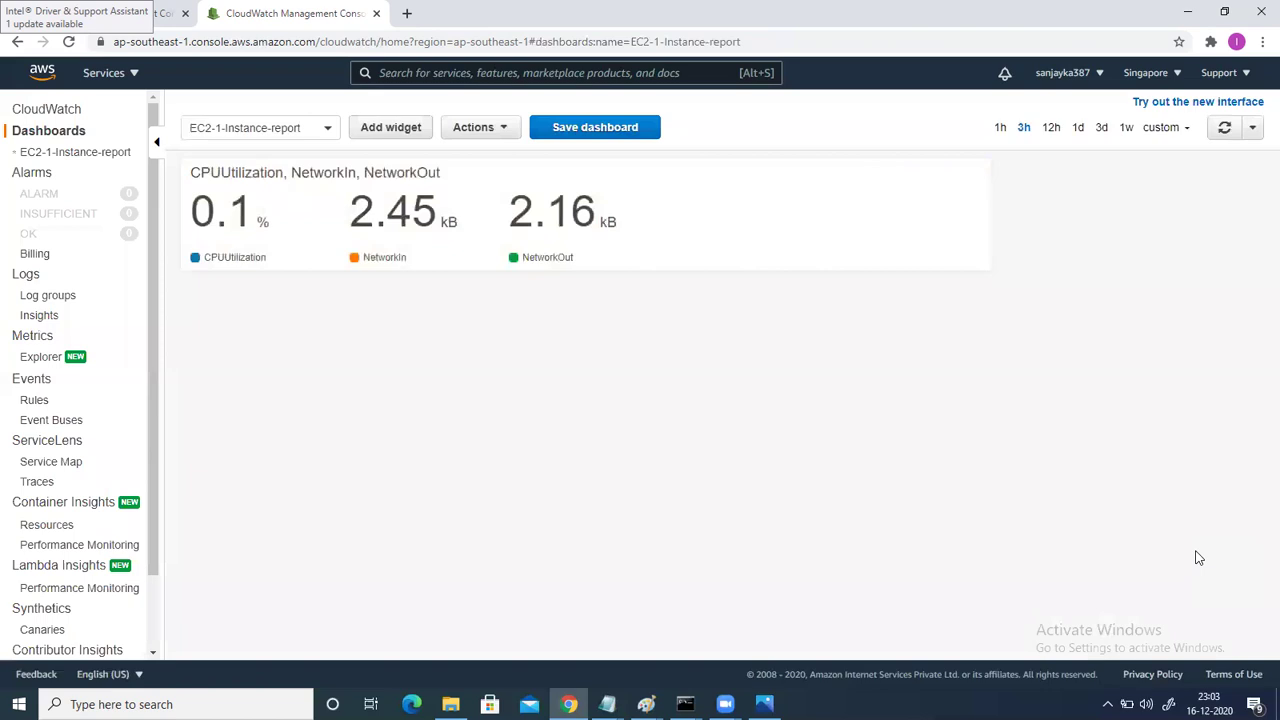
mouse_move(940, 234)
click(497, 133)
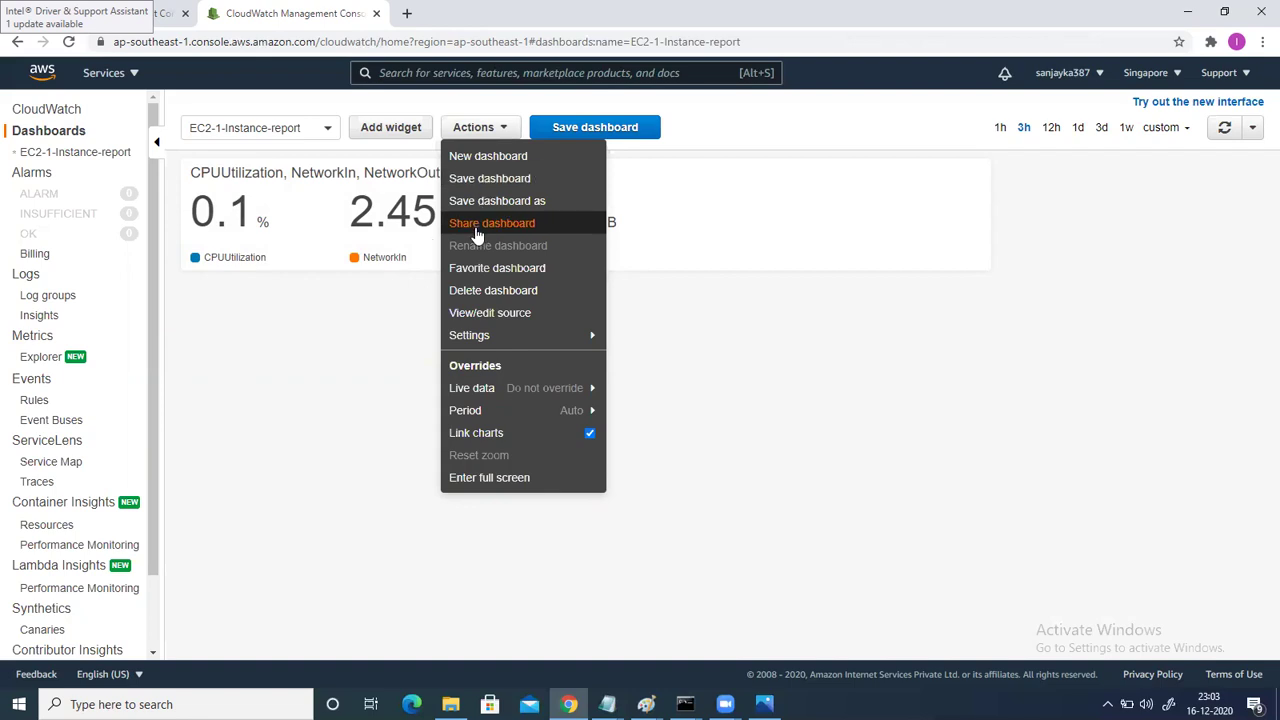
click(488, 178)
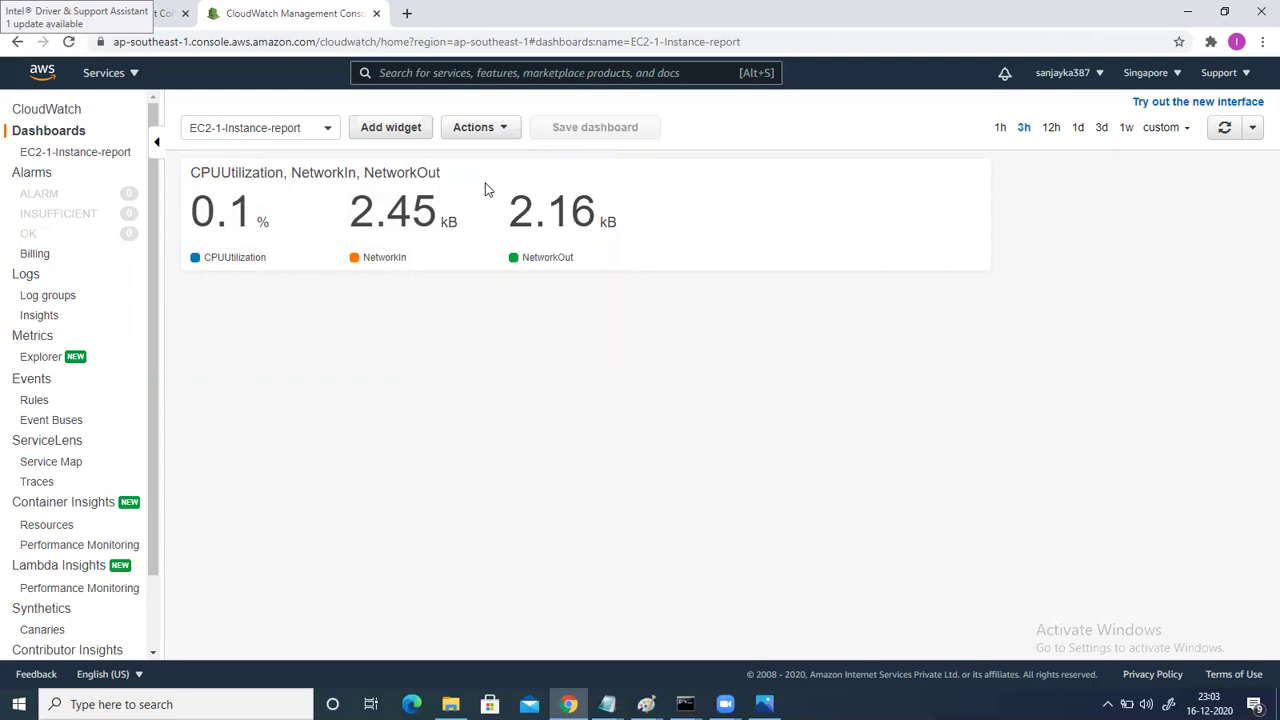
click(480, 128)
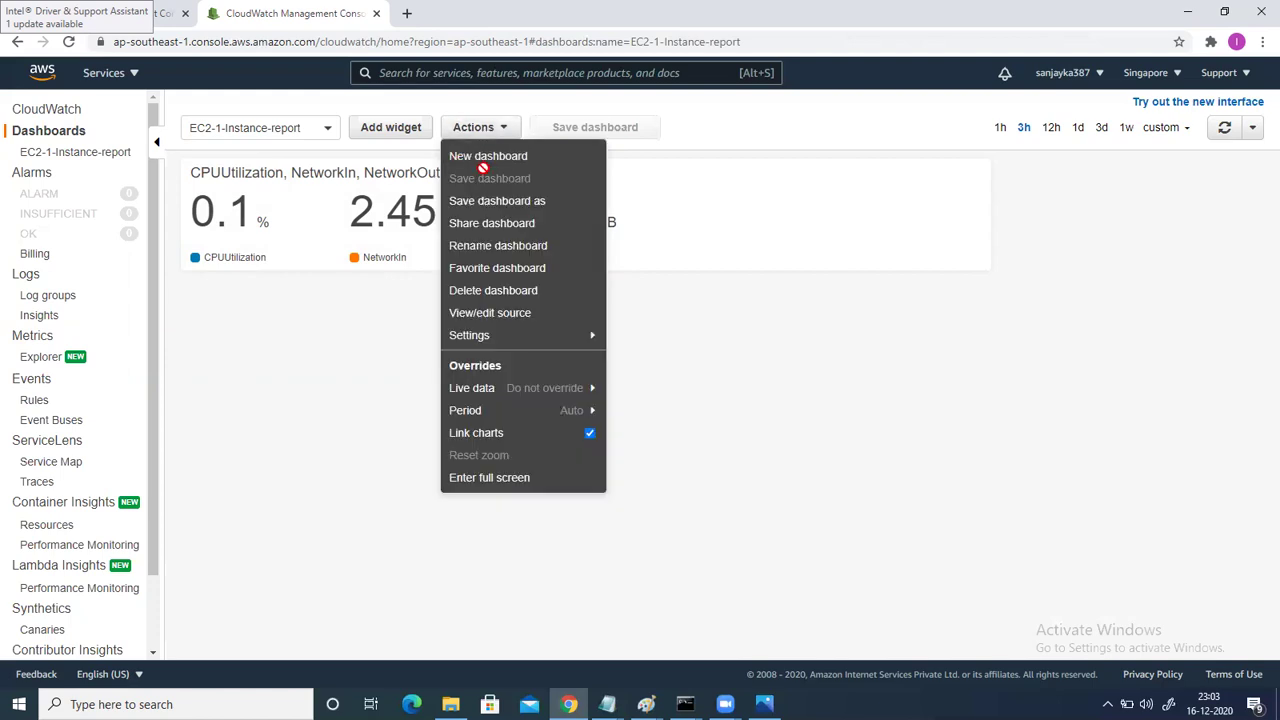
Open the dashboard's share options and choose Start sharing under public sharing.
click(480, 232)
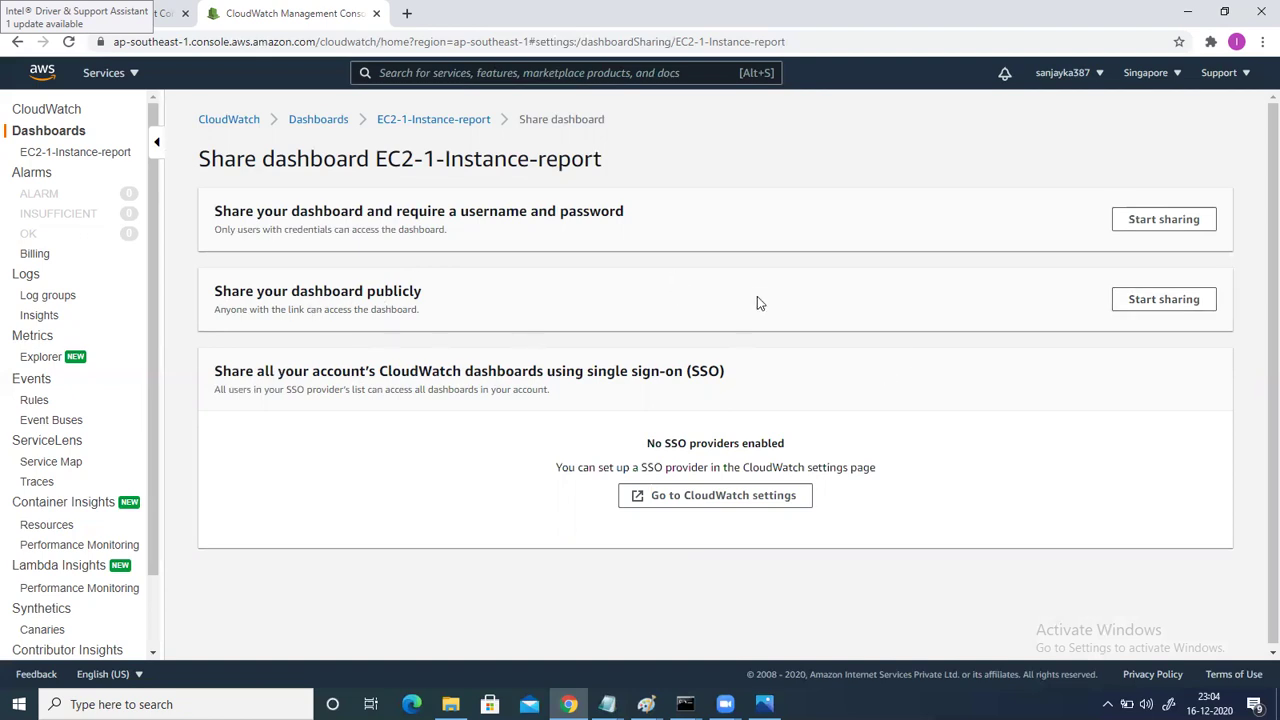
click(1149, 301)
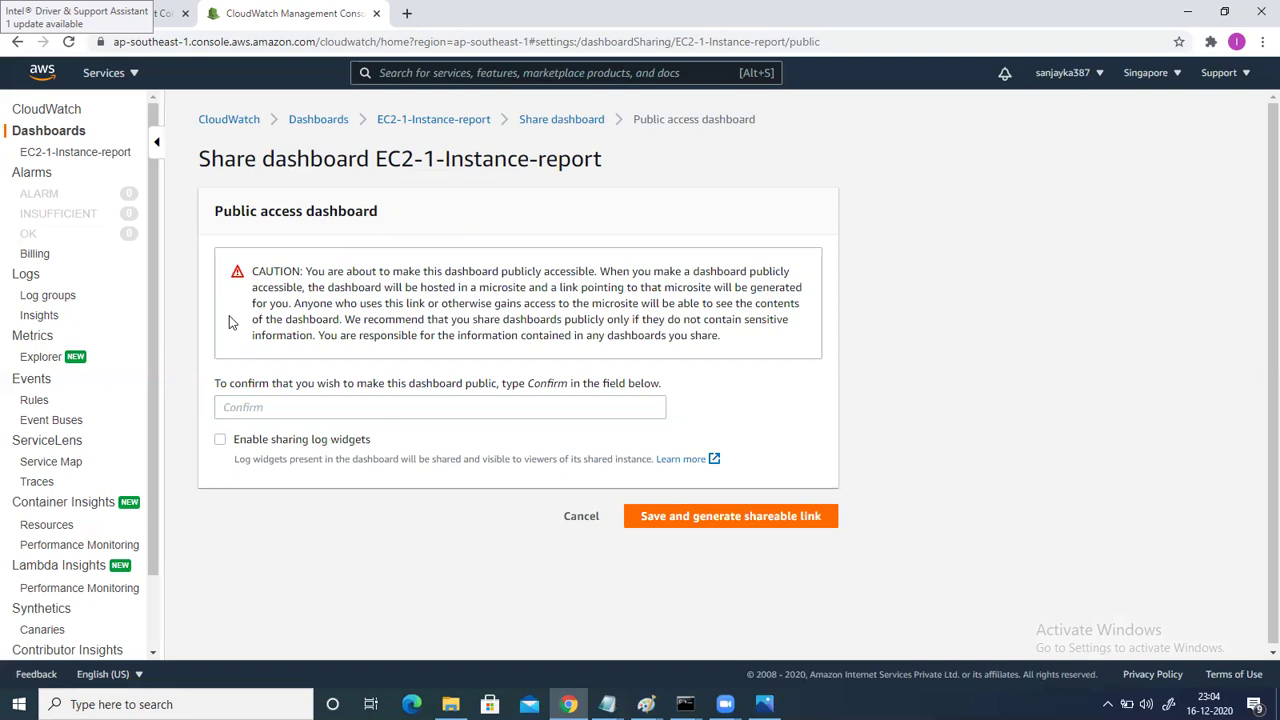
Enter Confirm to share the dashboard publicly, then copy its generated shareable link.
click(229, 410)
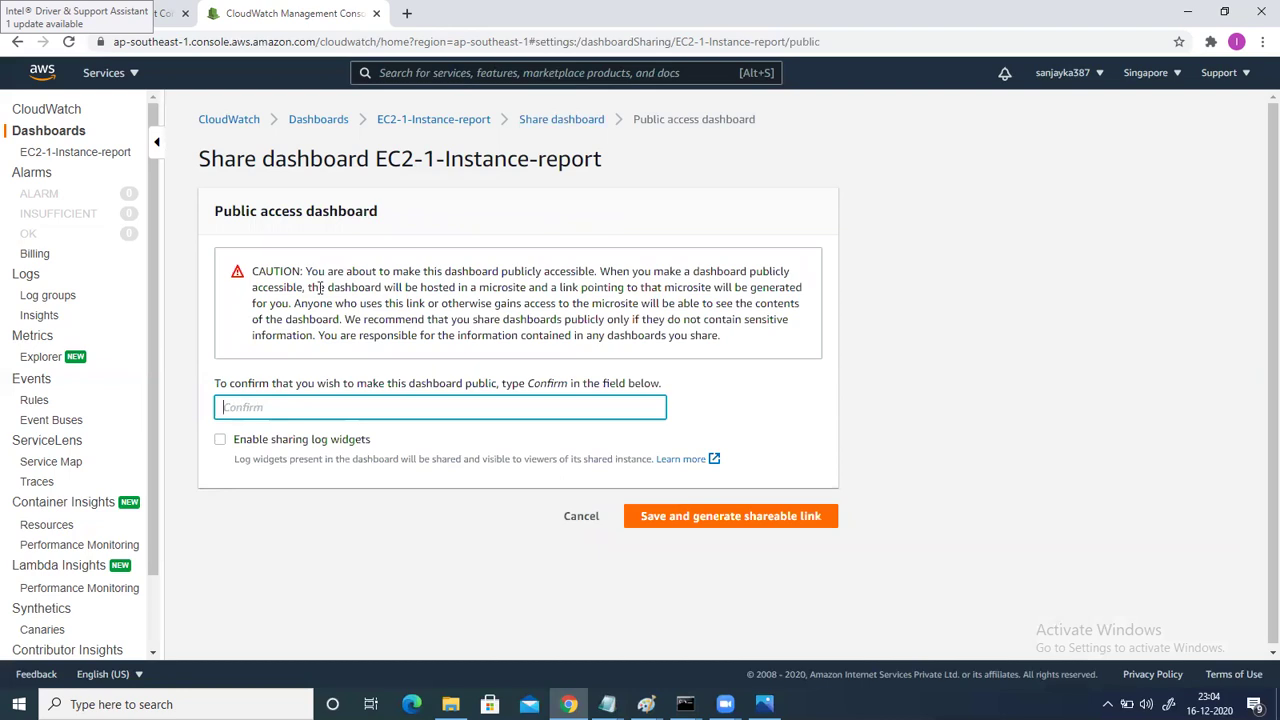
text(Confirm)
click(722, 517)
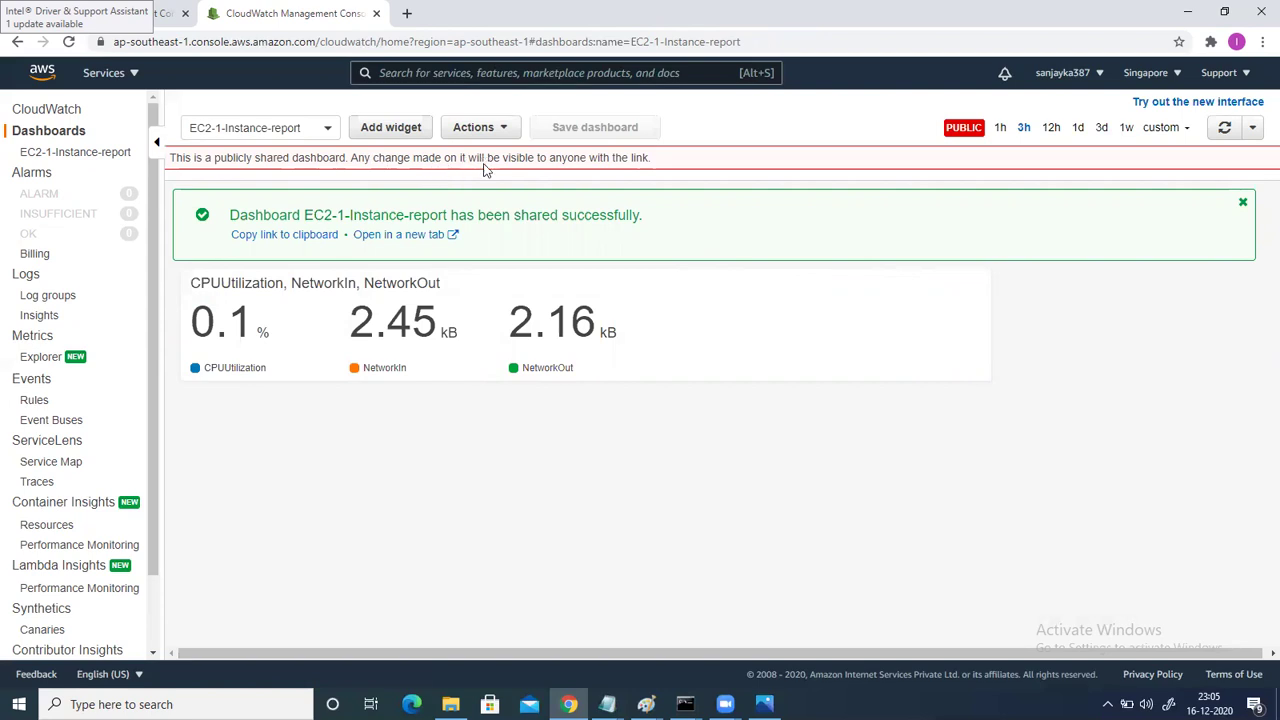
click(307, 241)
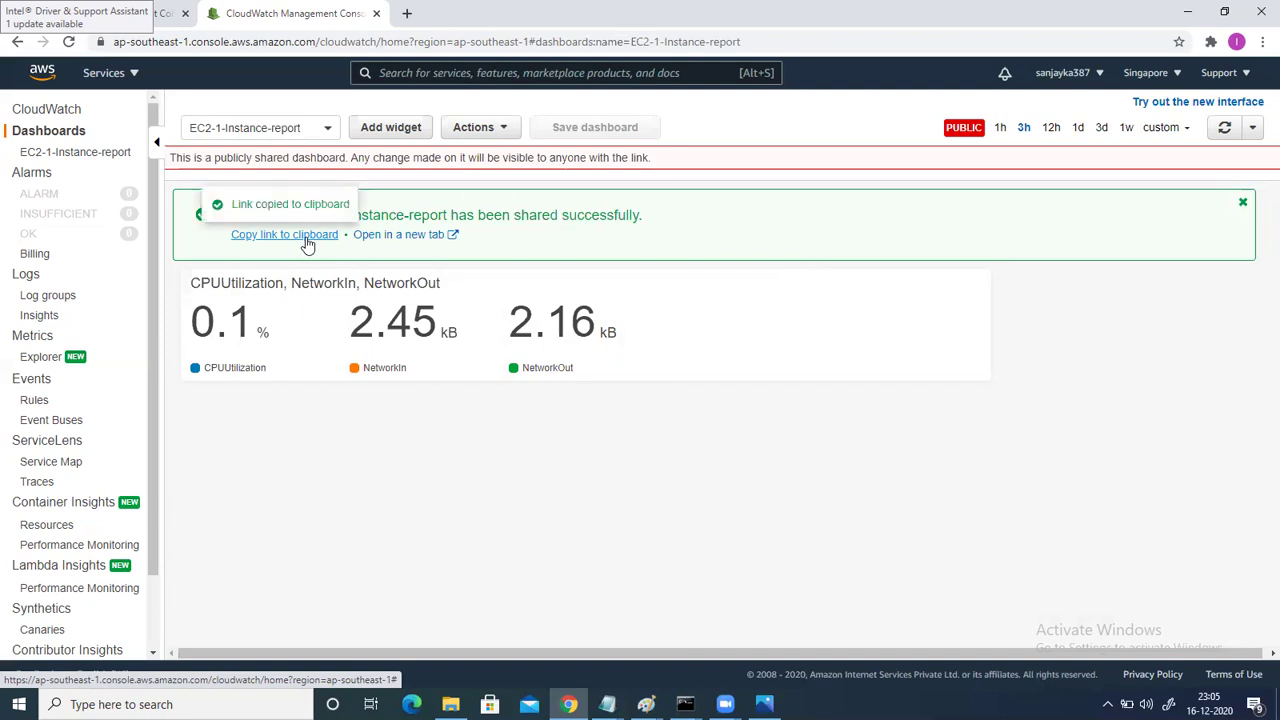
click(407, 13)
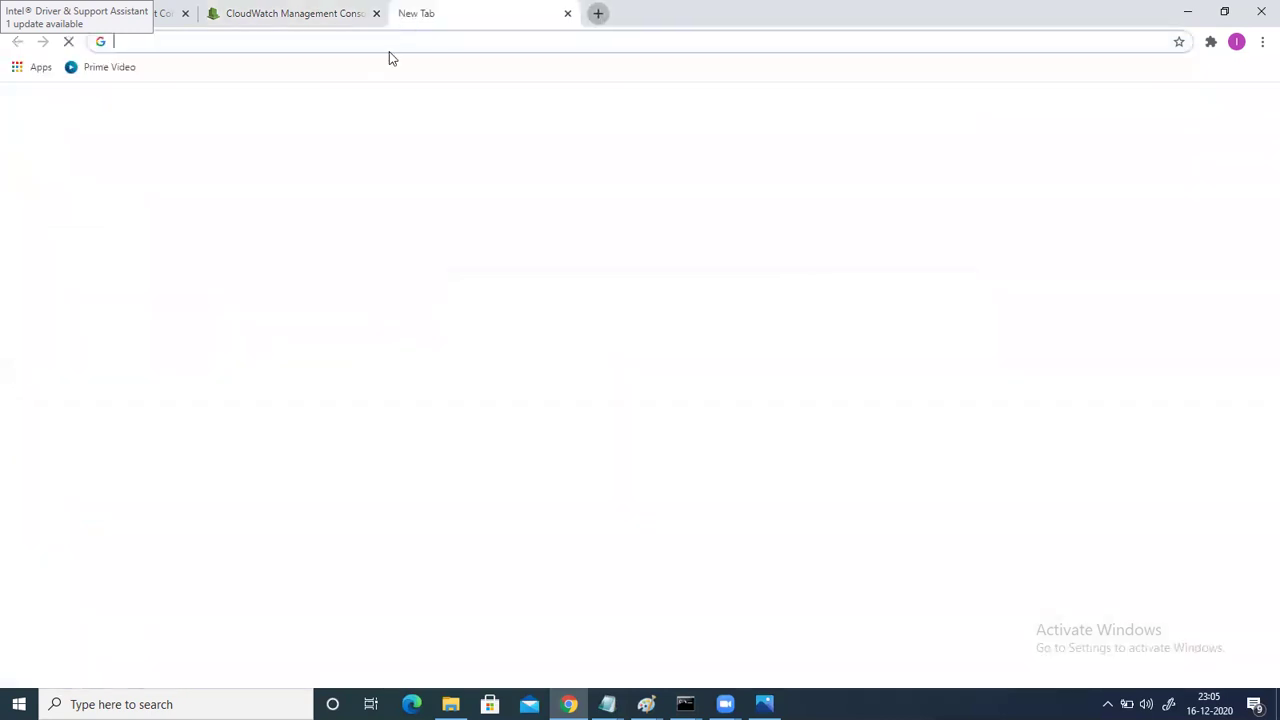
Load the copied public dashboard link in the new tab and enlarge the CPU and network widget.
click(390, 44)
key(ctrl+v)
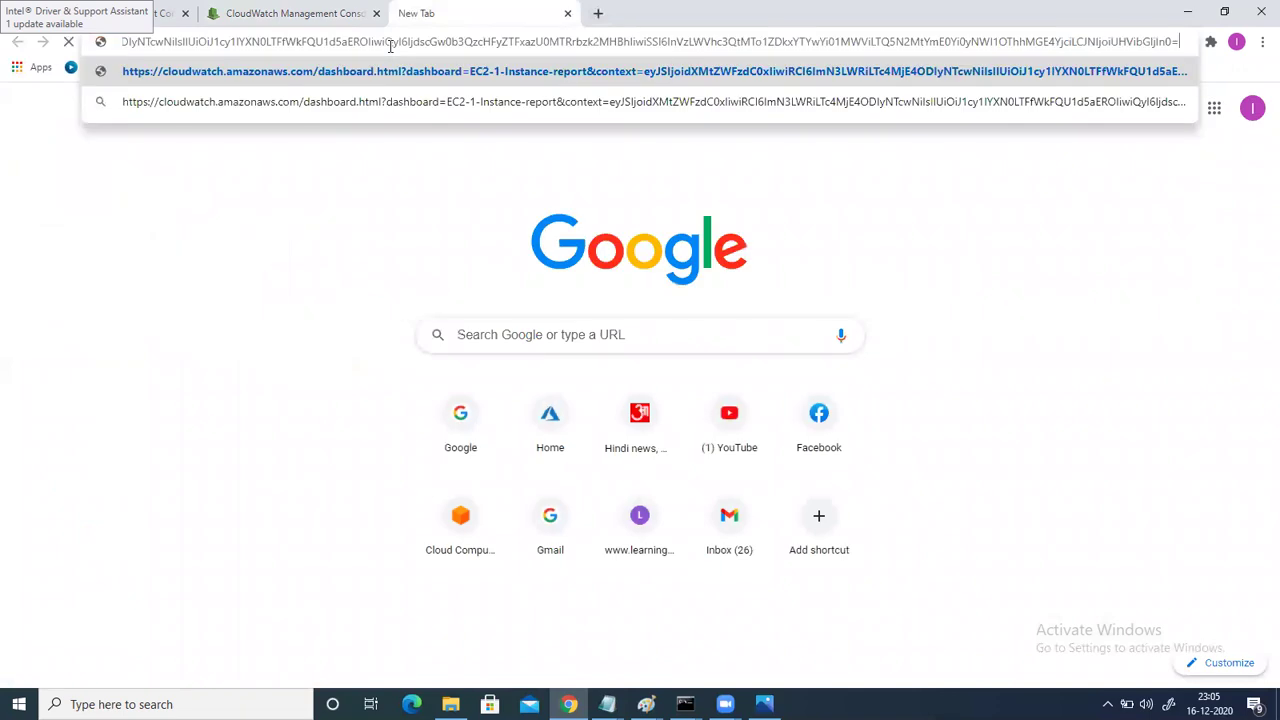
key(Return)
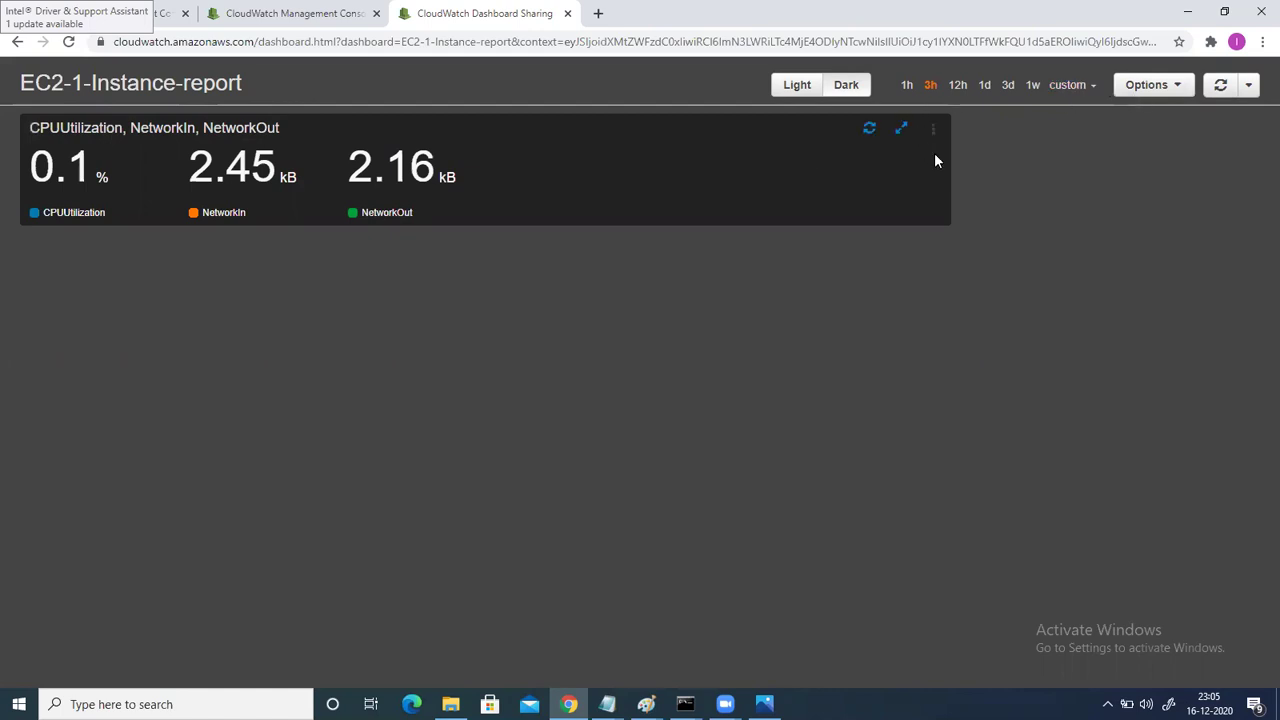
click(901, 131)
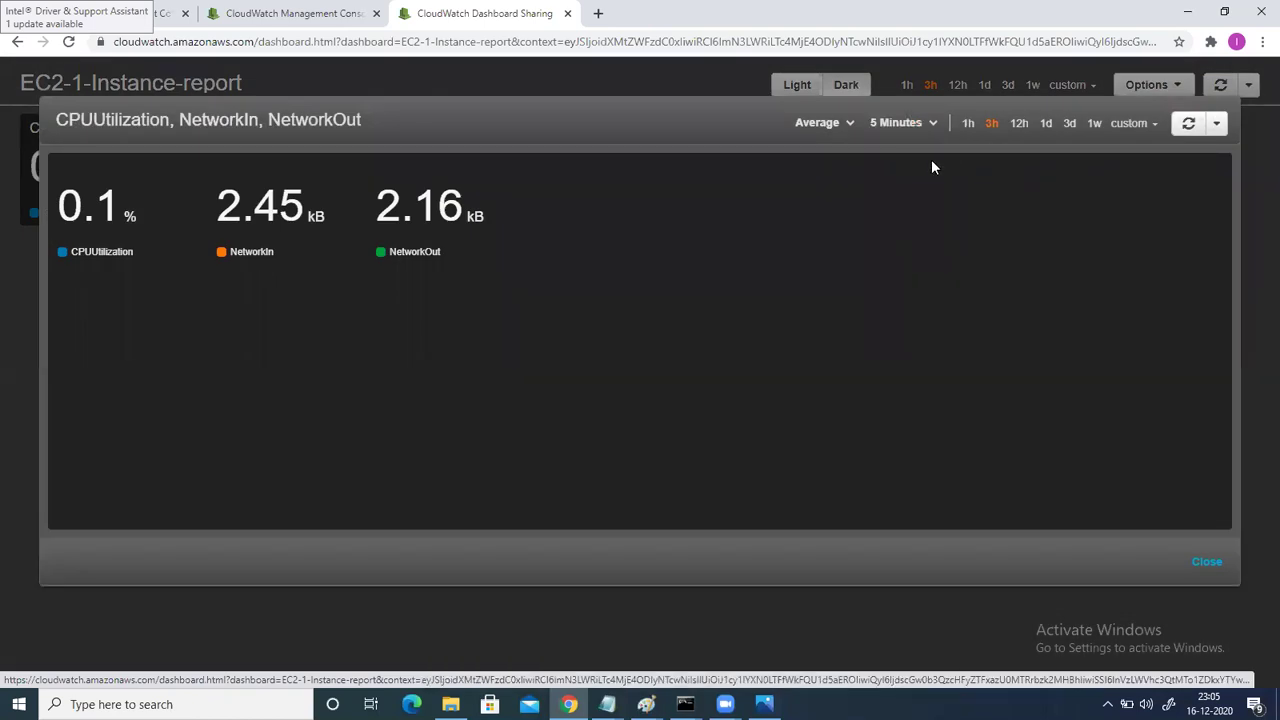
Check the shared widget's refresh and period options, keeping 5 Minutes, then close the widget.
click(1214, 123)
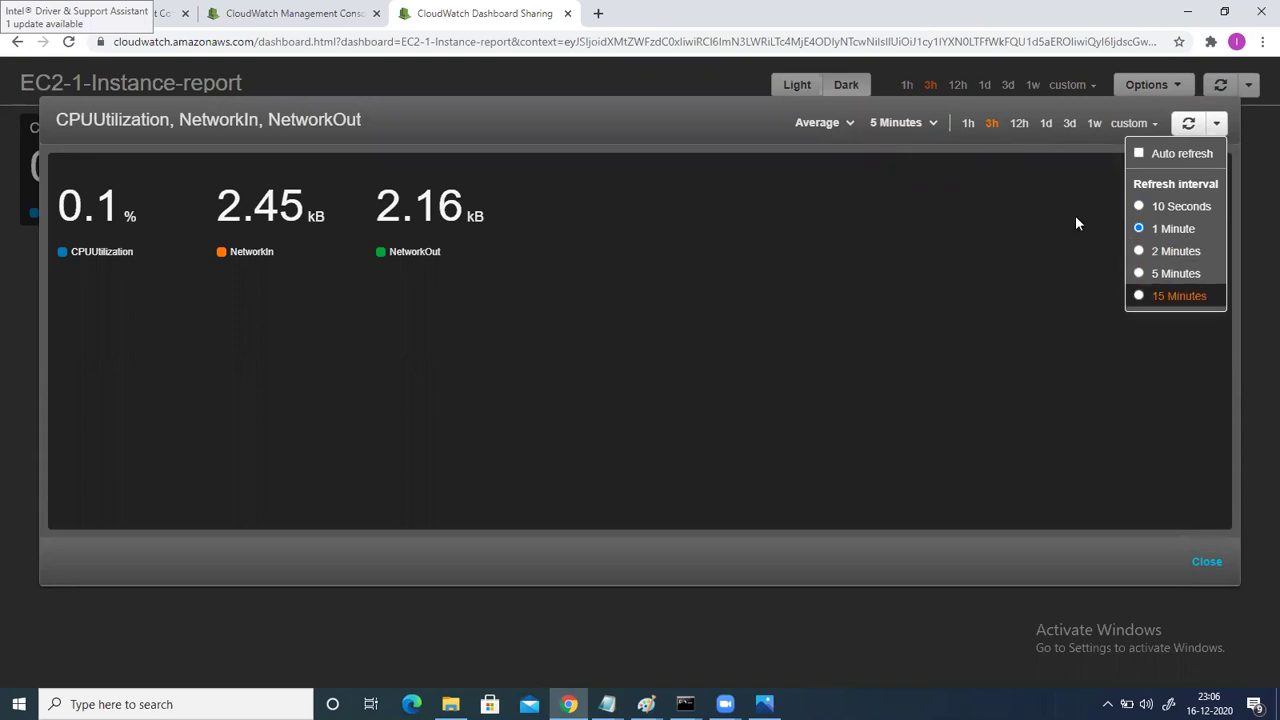
click(900, 122)
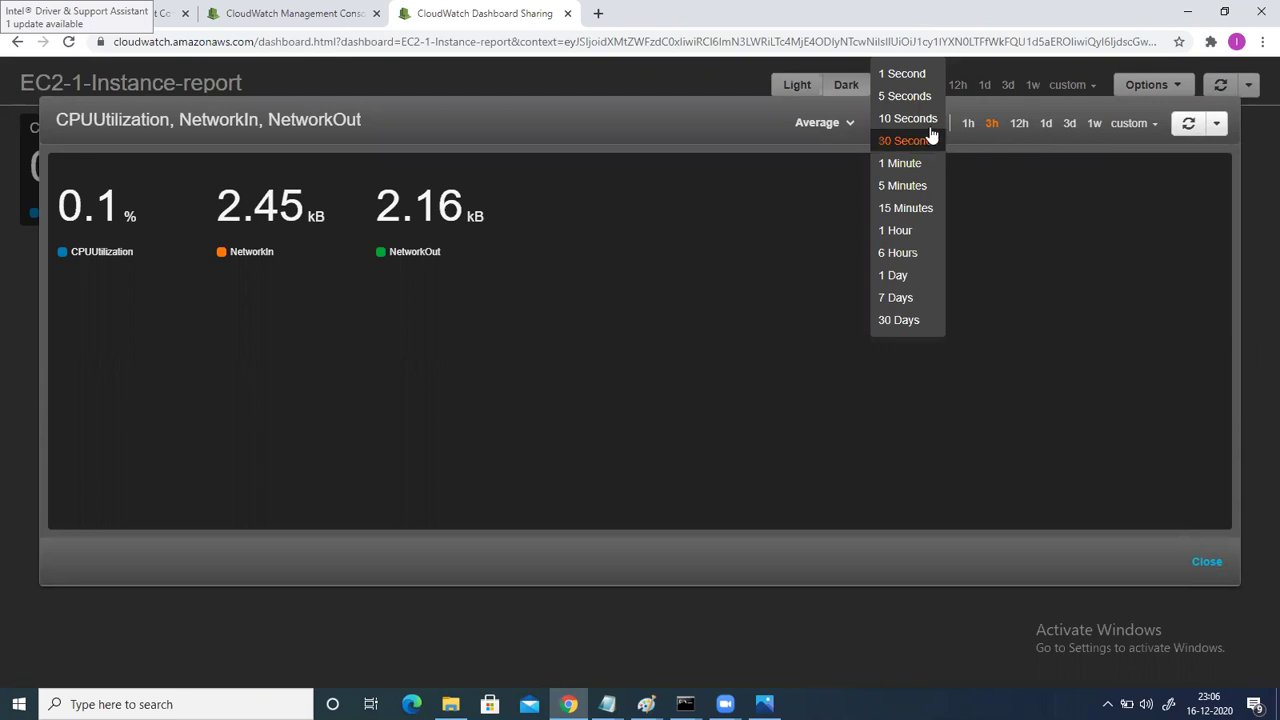
click(1028, 202)
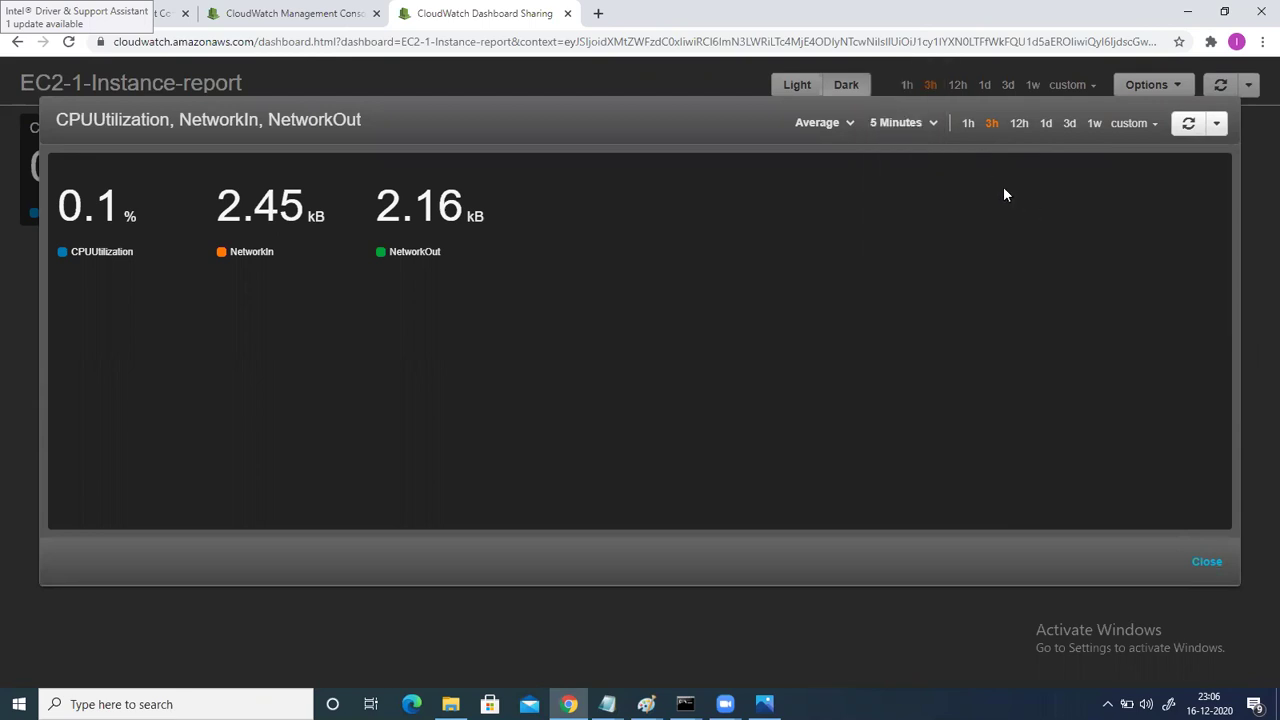
click(1207, 562)
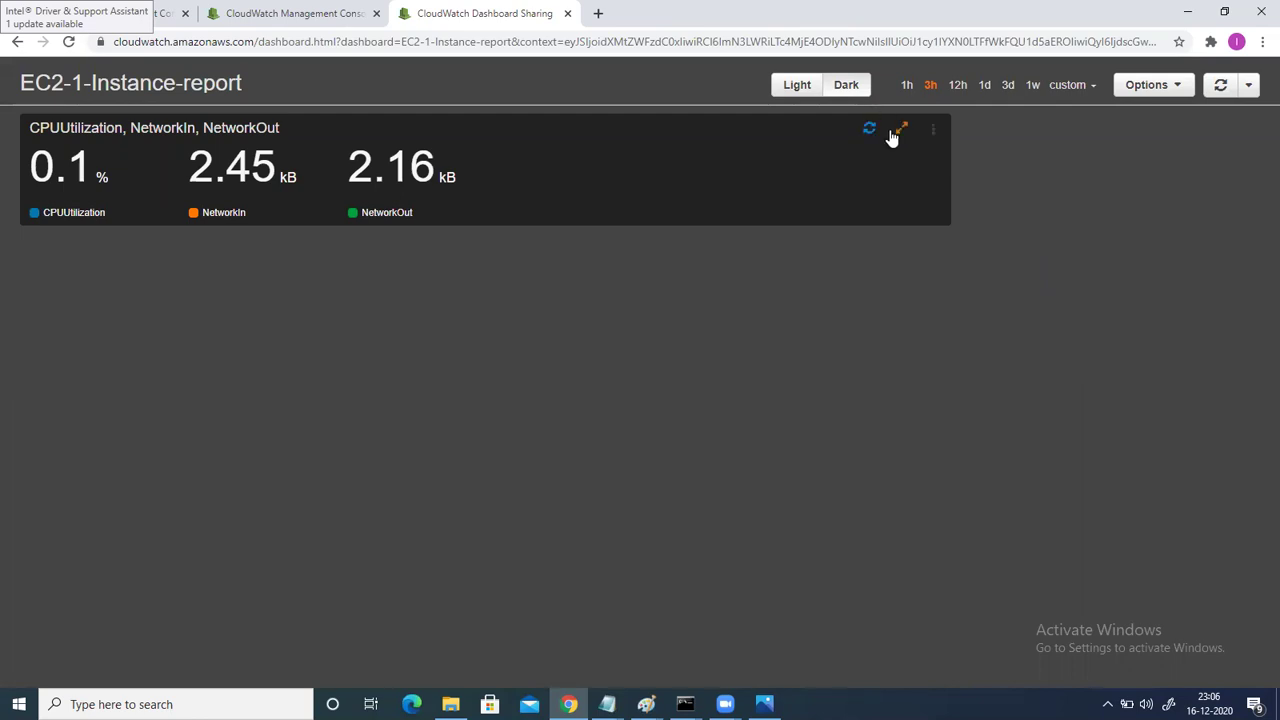
View the shared dashboard full screen, exit it, and return to the EC2 instances tab.
click(1154, 90)
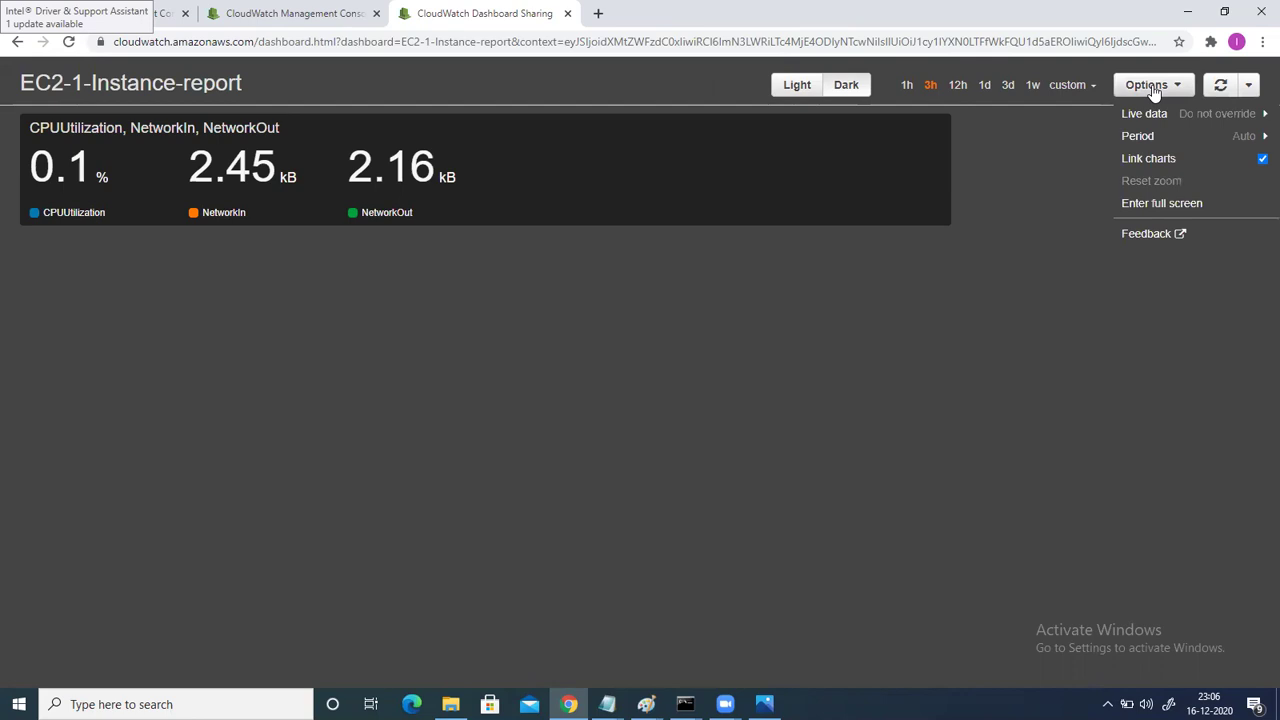
click(1155, 202)
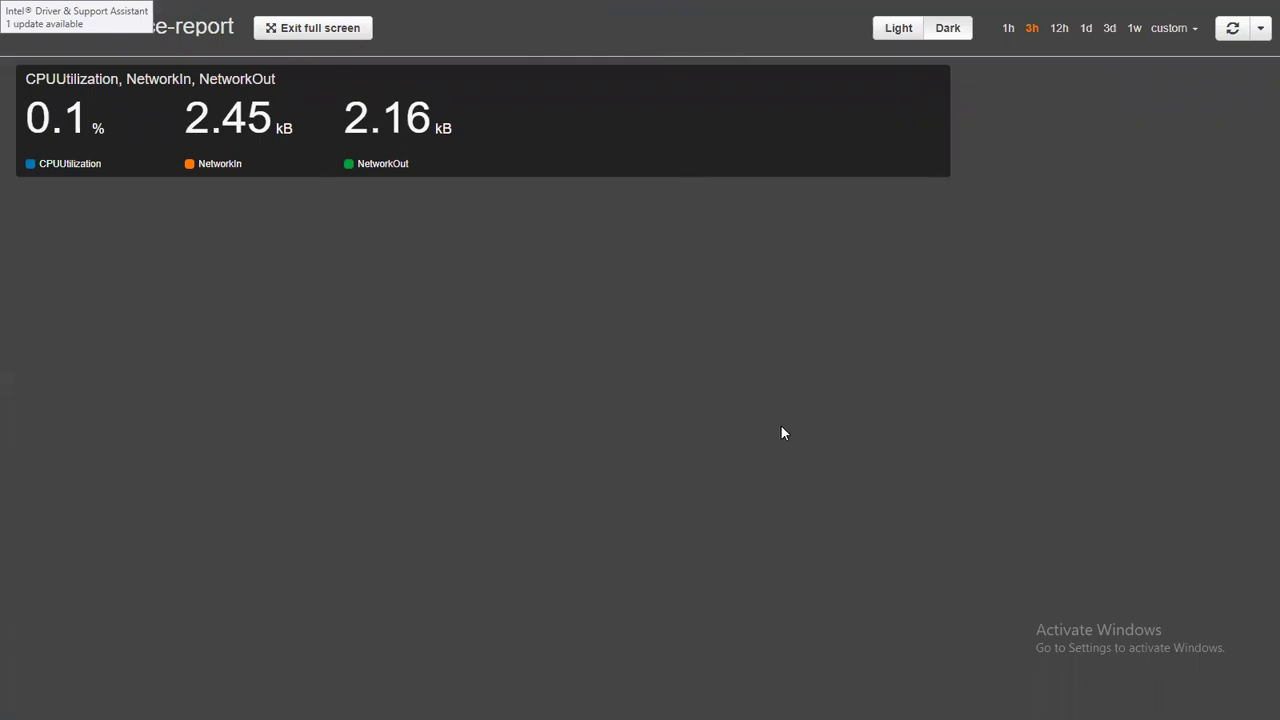
key(Escape)
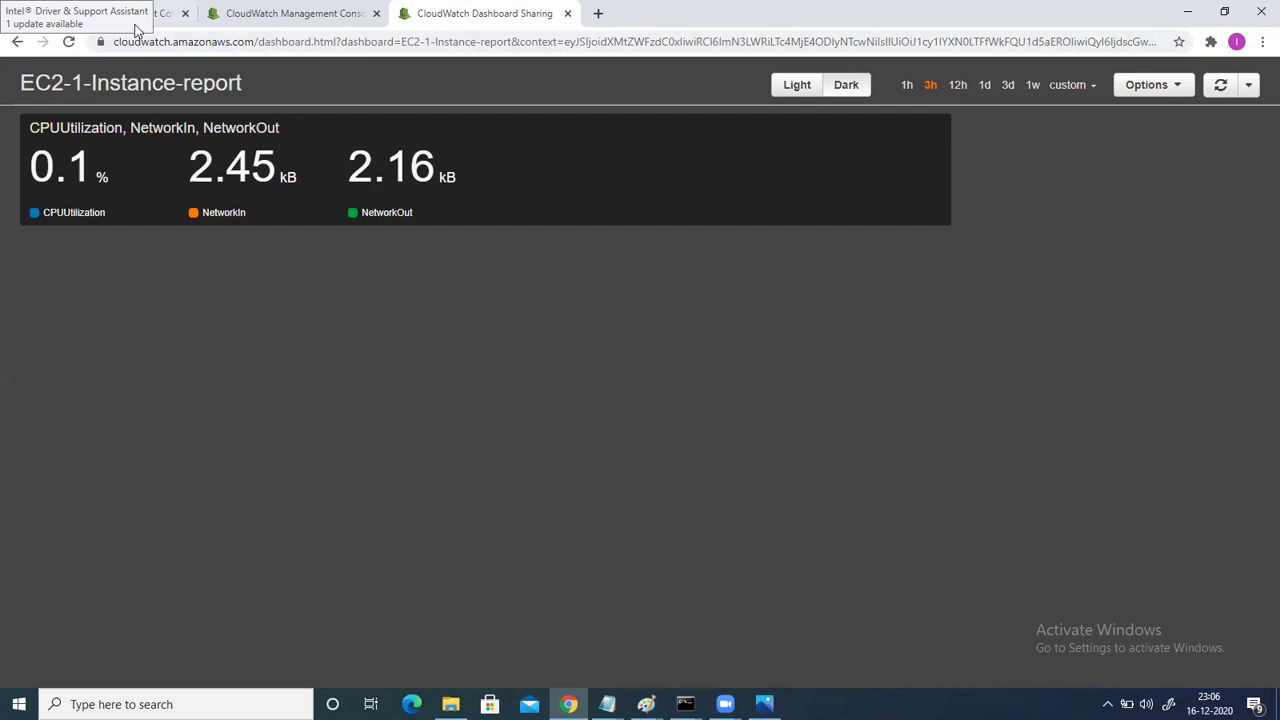
click(98, 10)
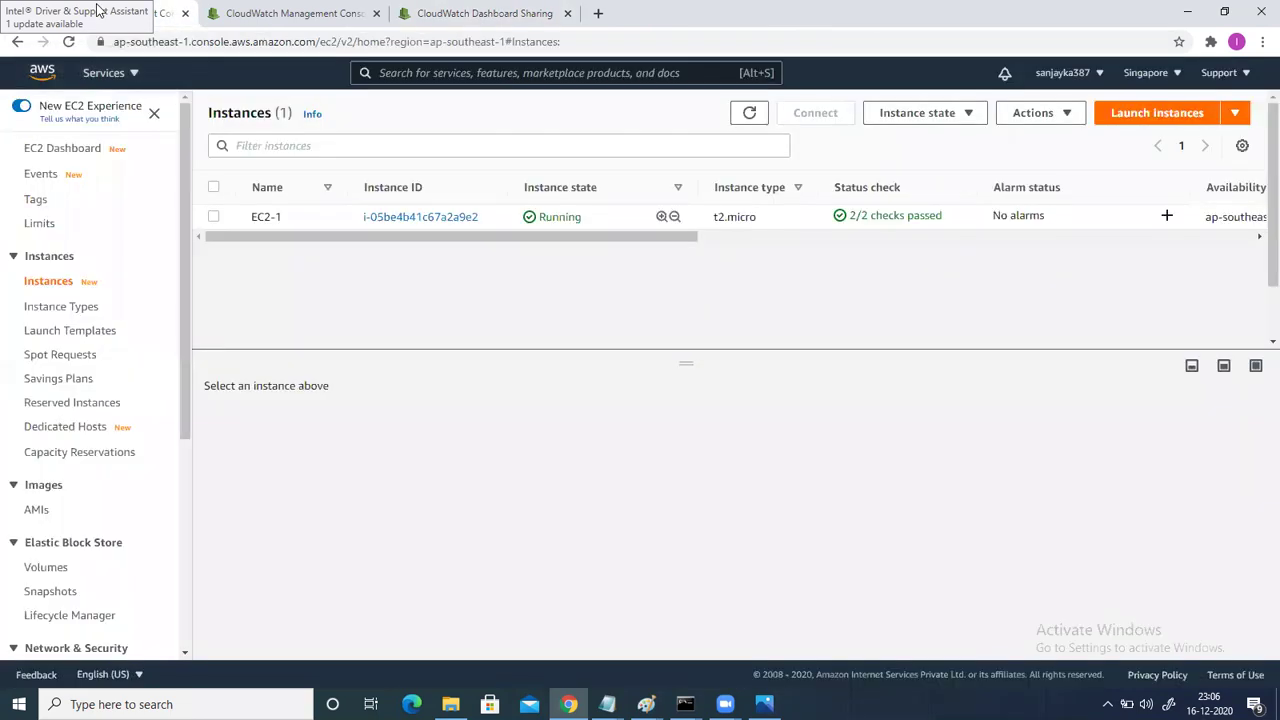
Go to CloudWatch Alarms and launch the Create alarm wizard.
click(256, 14)
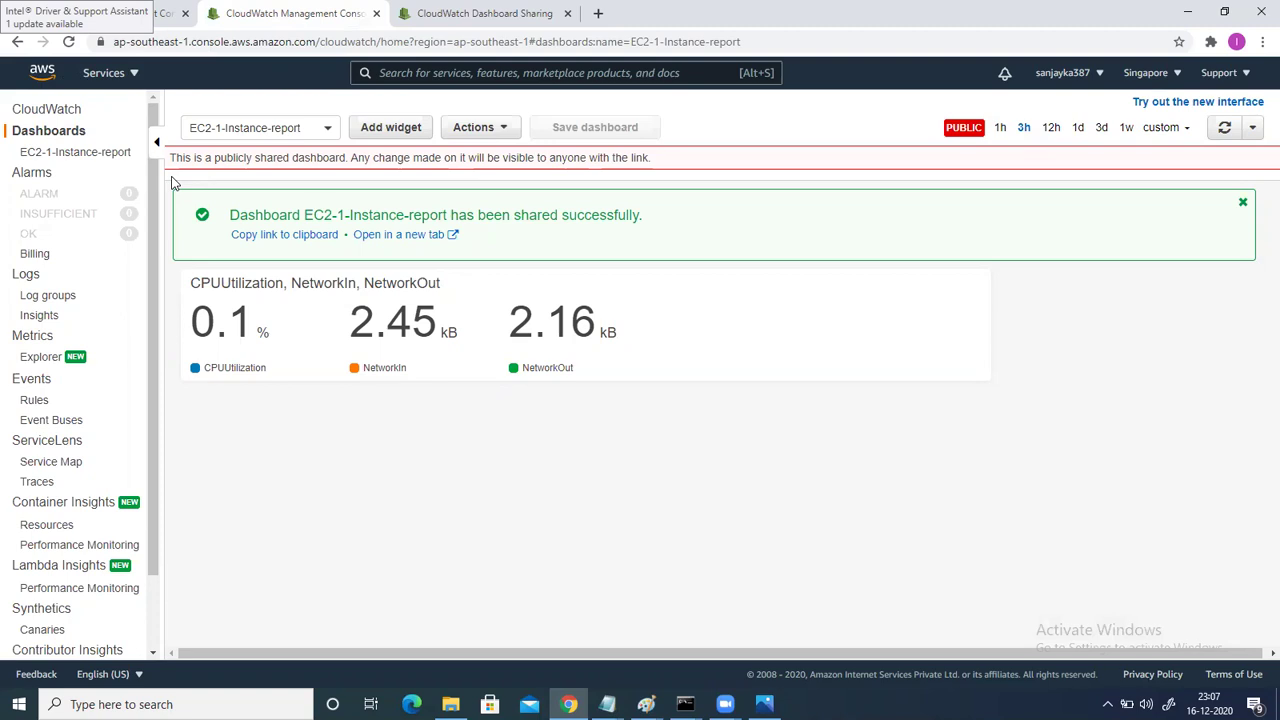
click(33, 177)
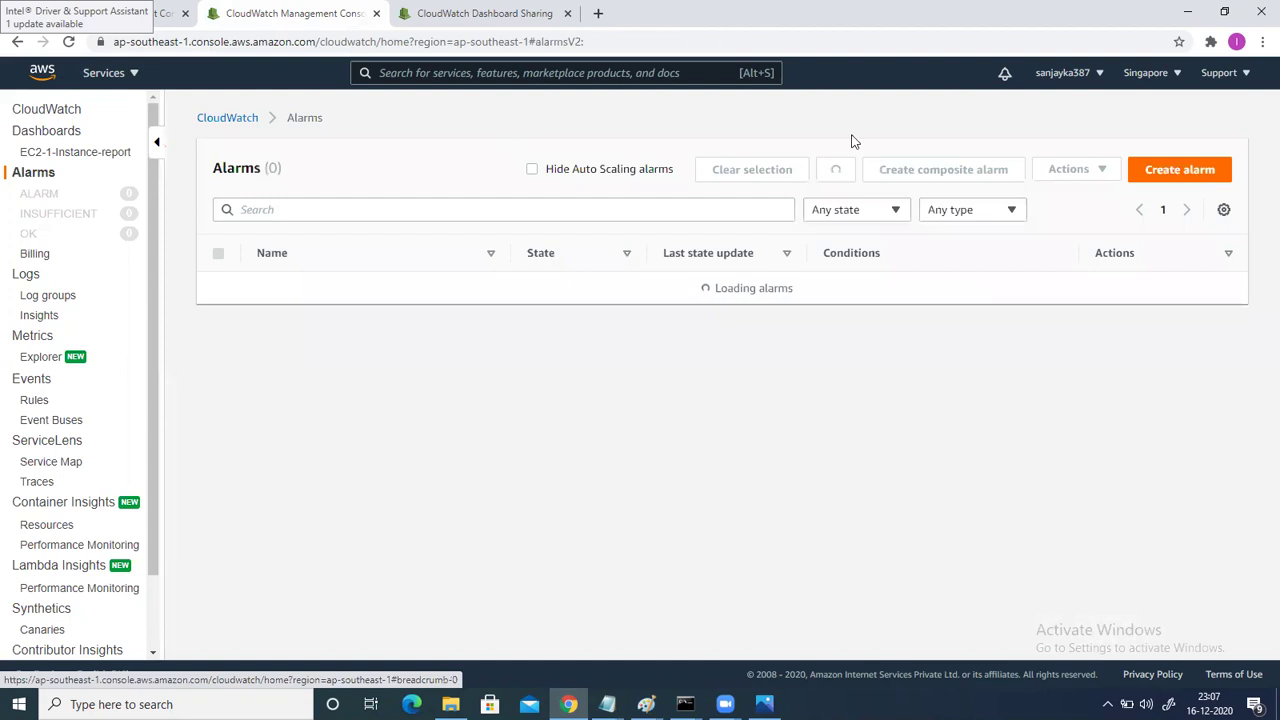
click(1156, 172)
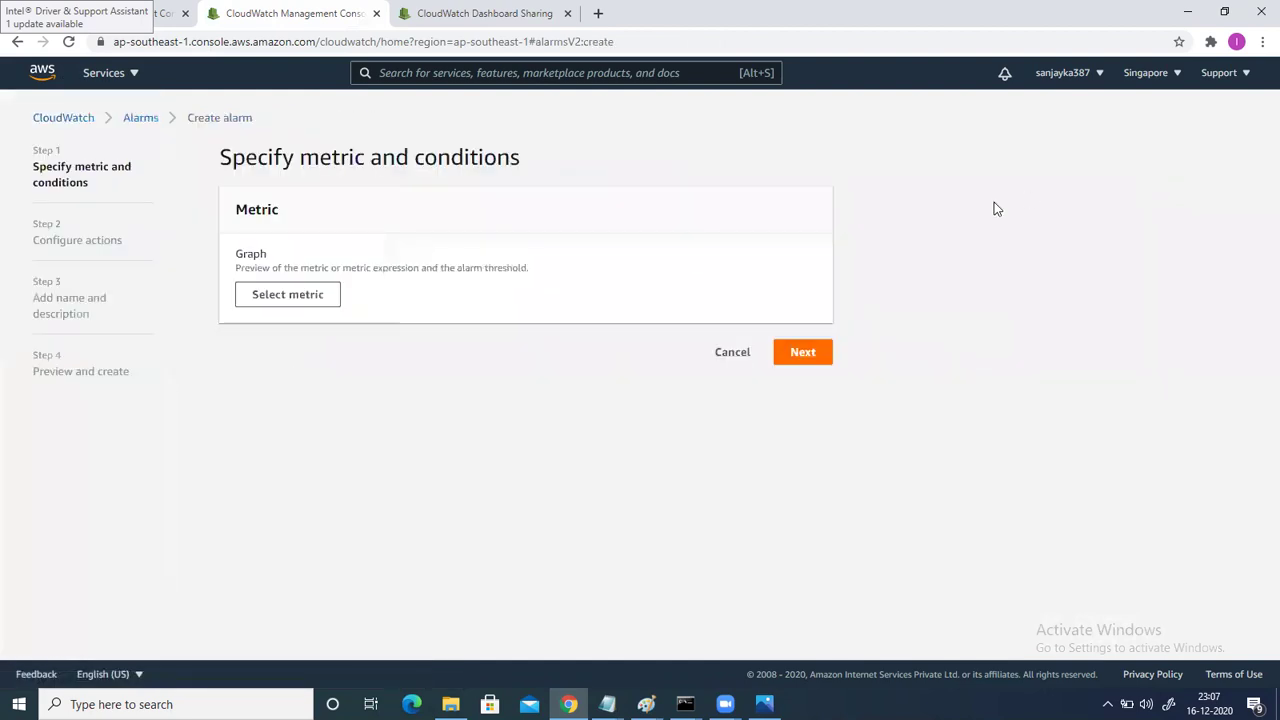
Open the Select metric picker for the new alarm, undoing a wrongly pasted search.
click(320, 302)
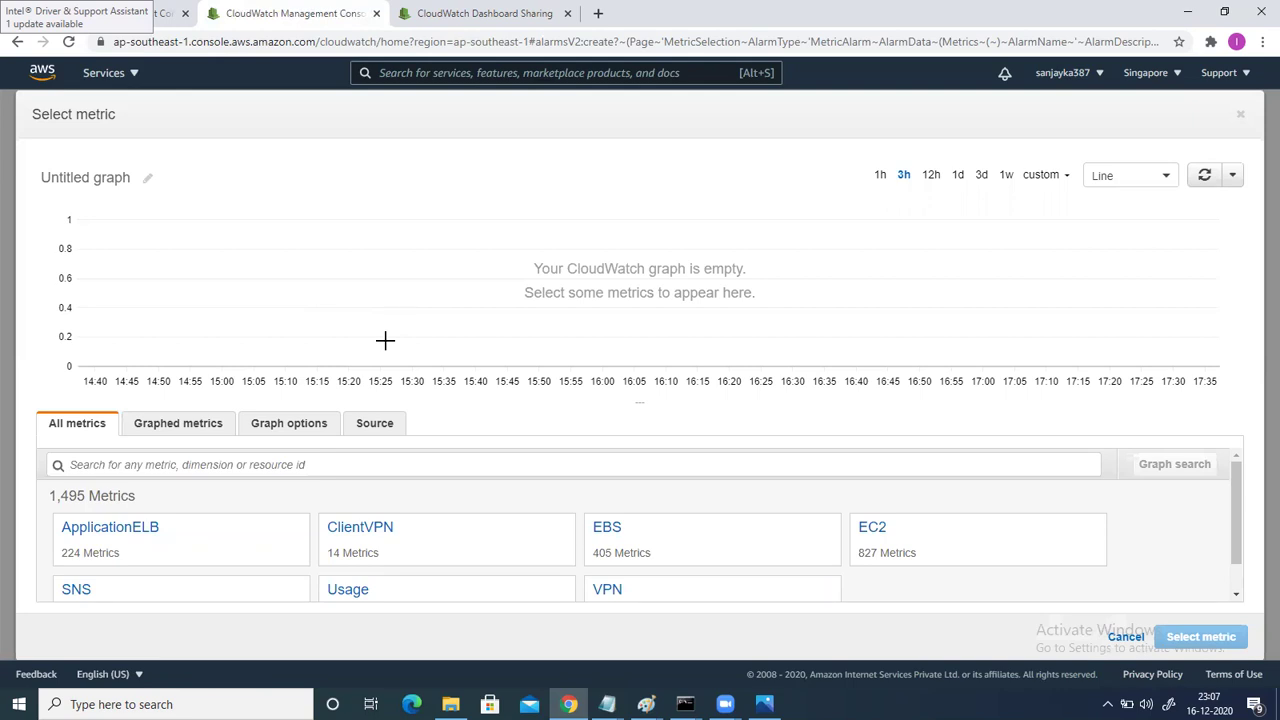
click(165, 20)
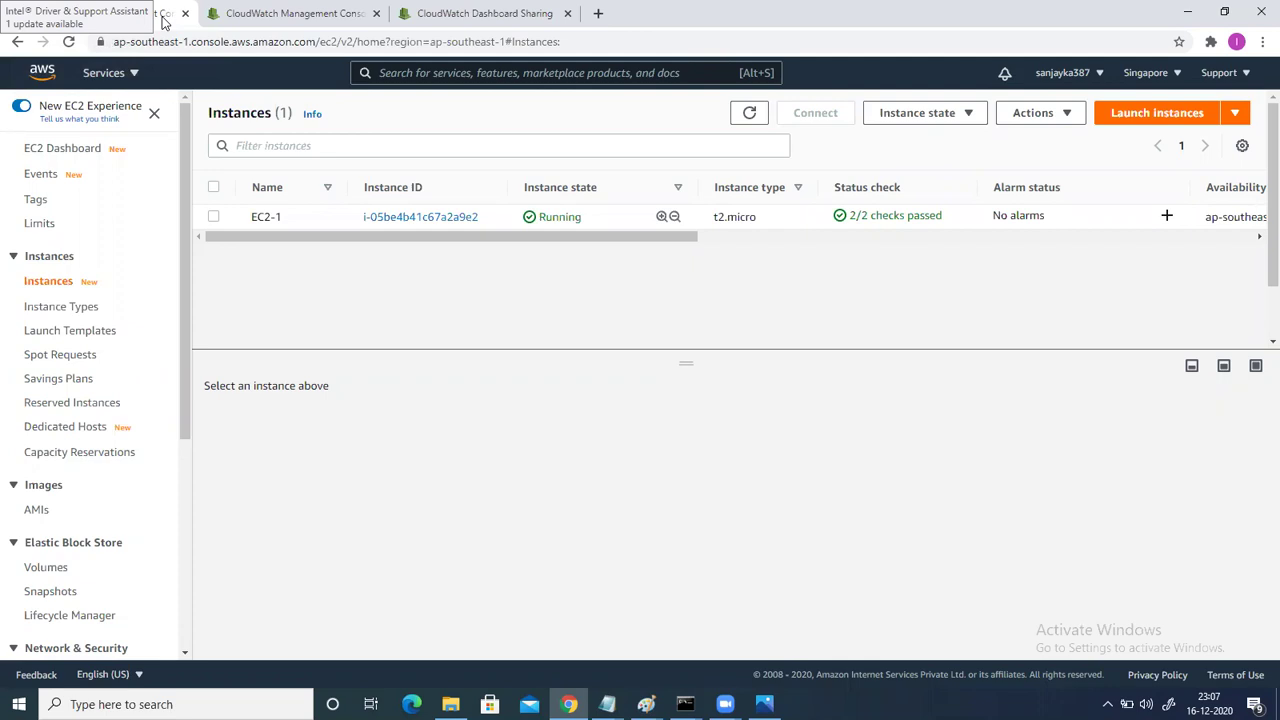
click(267, 15)
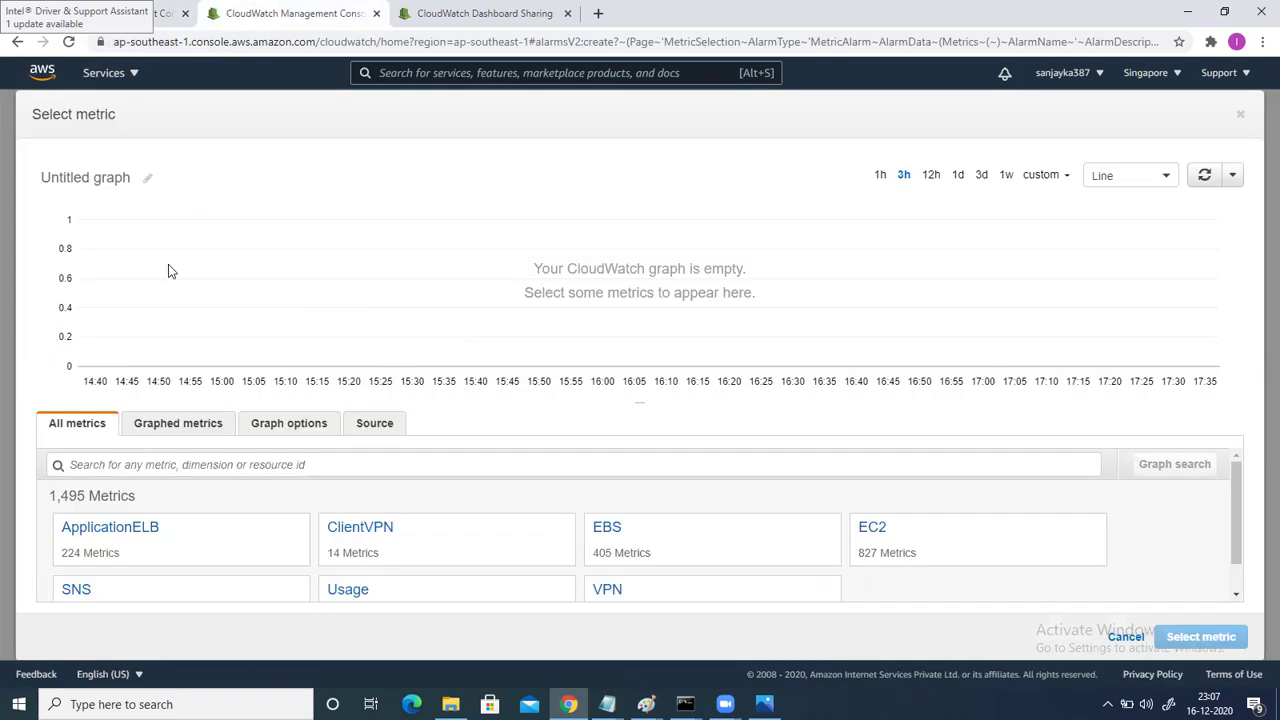
click(86, 466)
key(ctrl+v)
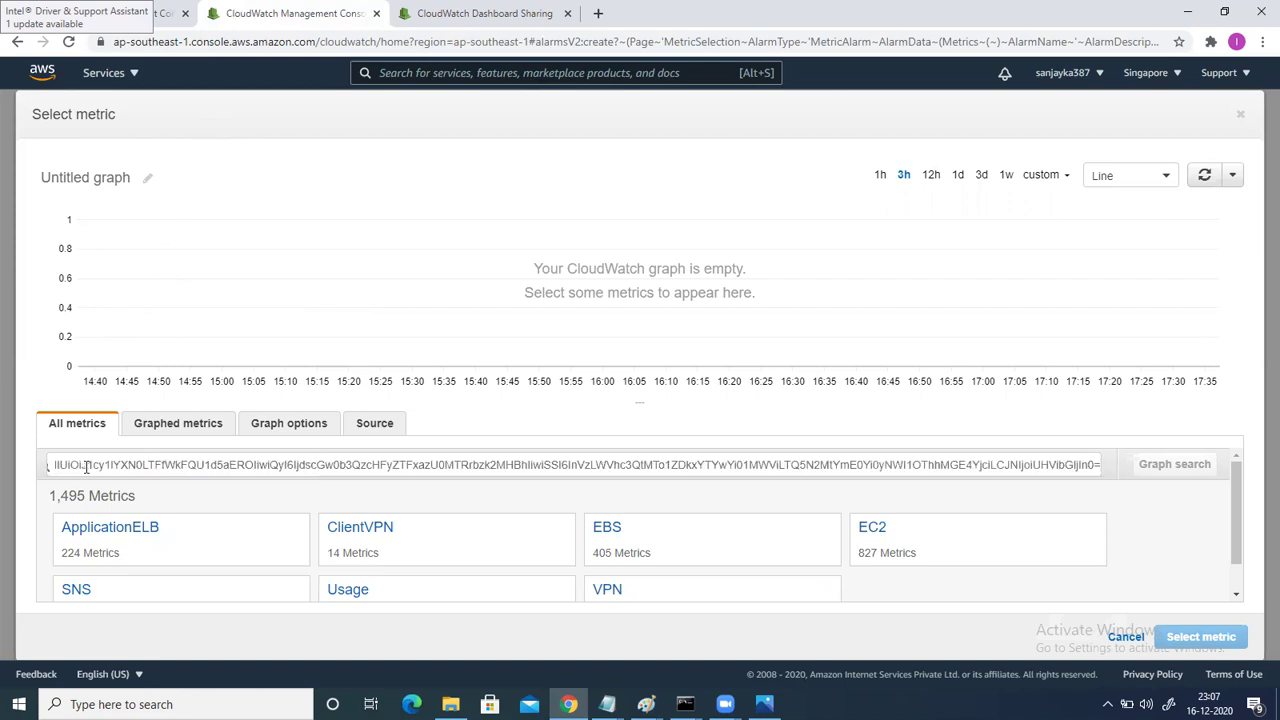
key(ctrl+z)
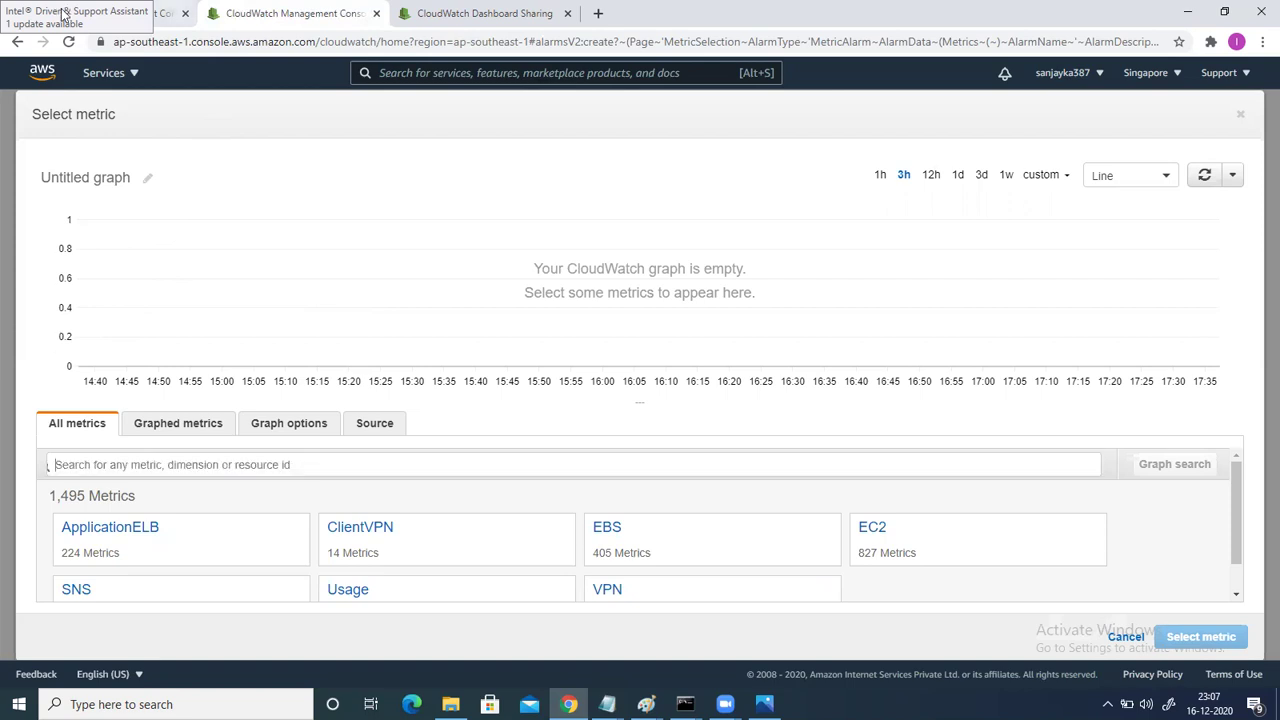
Copy EC2-1's instance ID from EC2 and search the metrics for it.
click(62, 13)
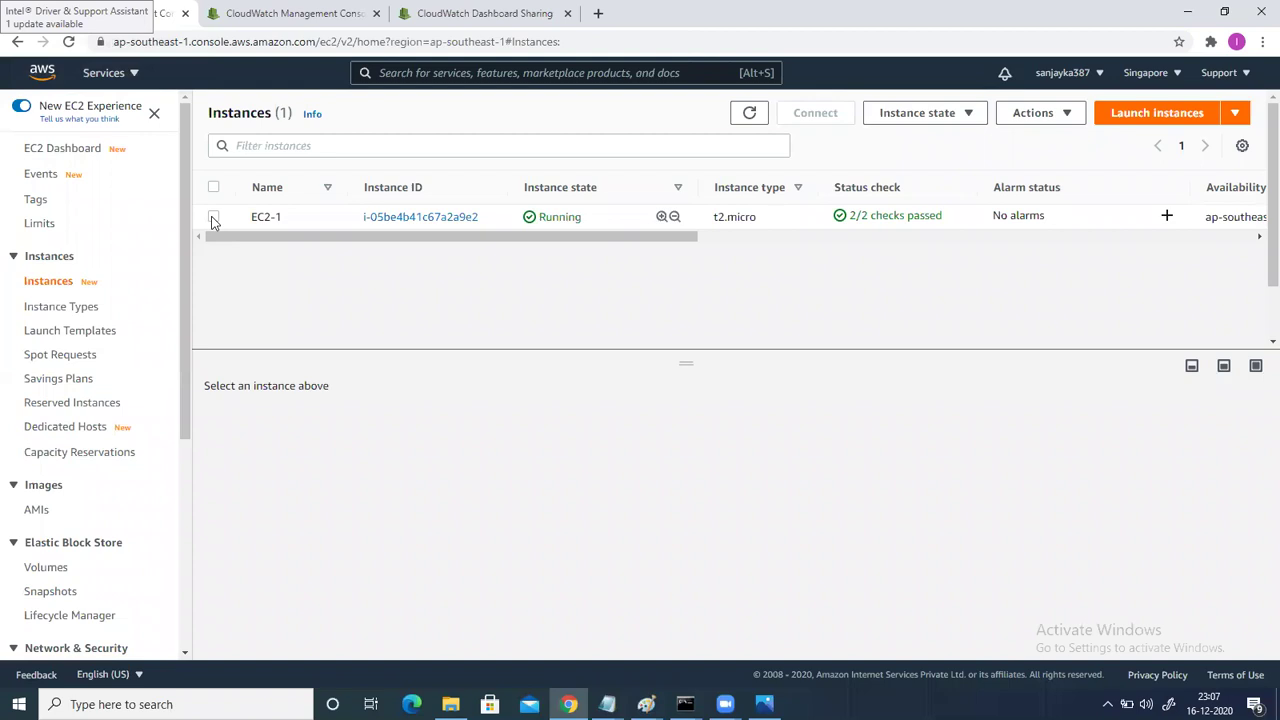
click(213, 218)
click(233, 527)
click(266, 16)
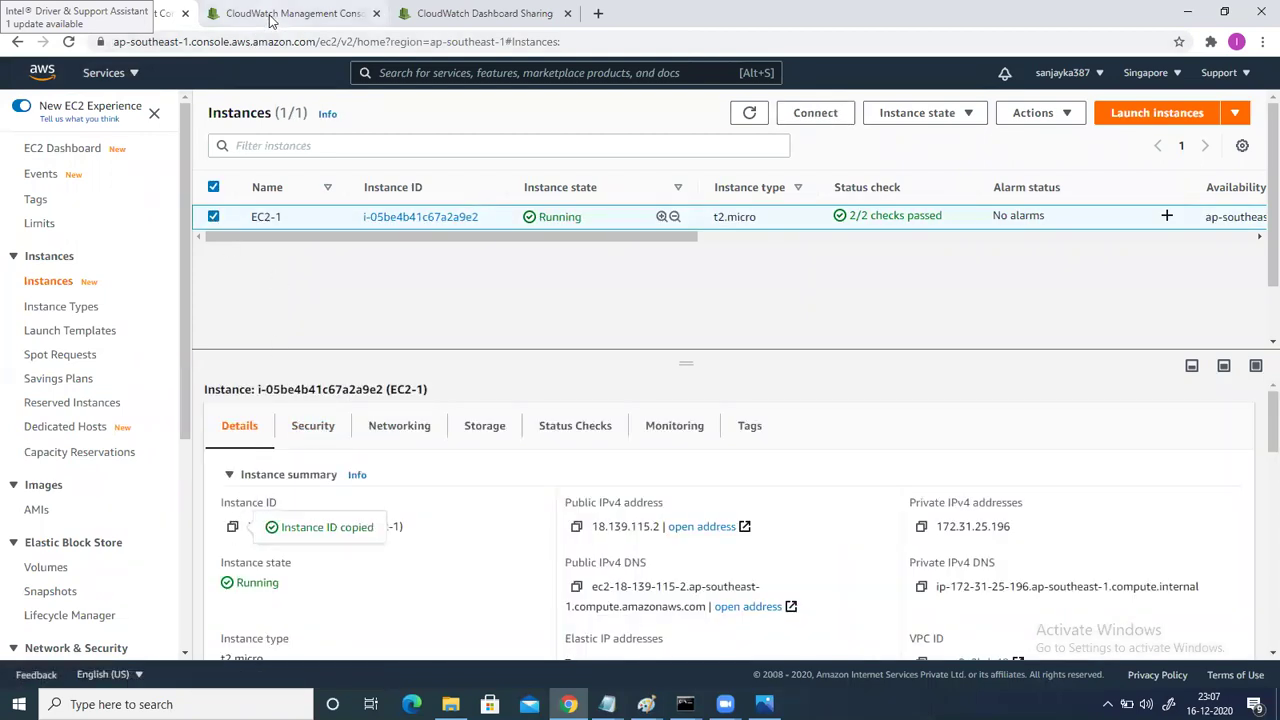
click(126, 467)
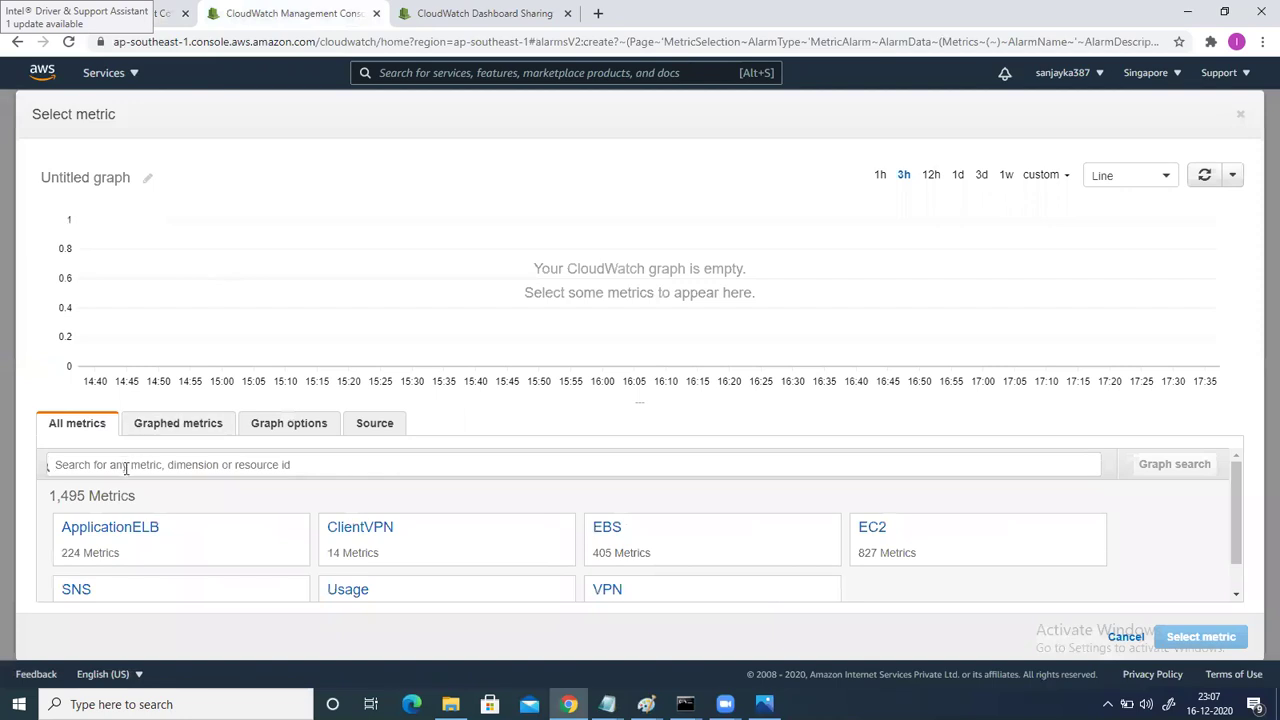
key(ctrl+v)
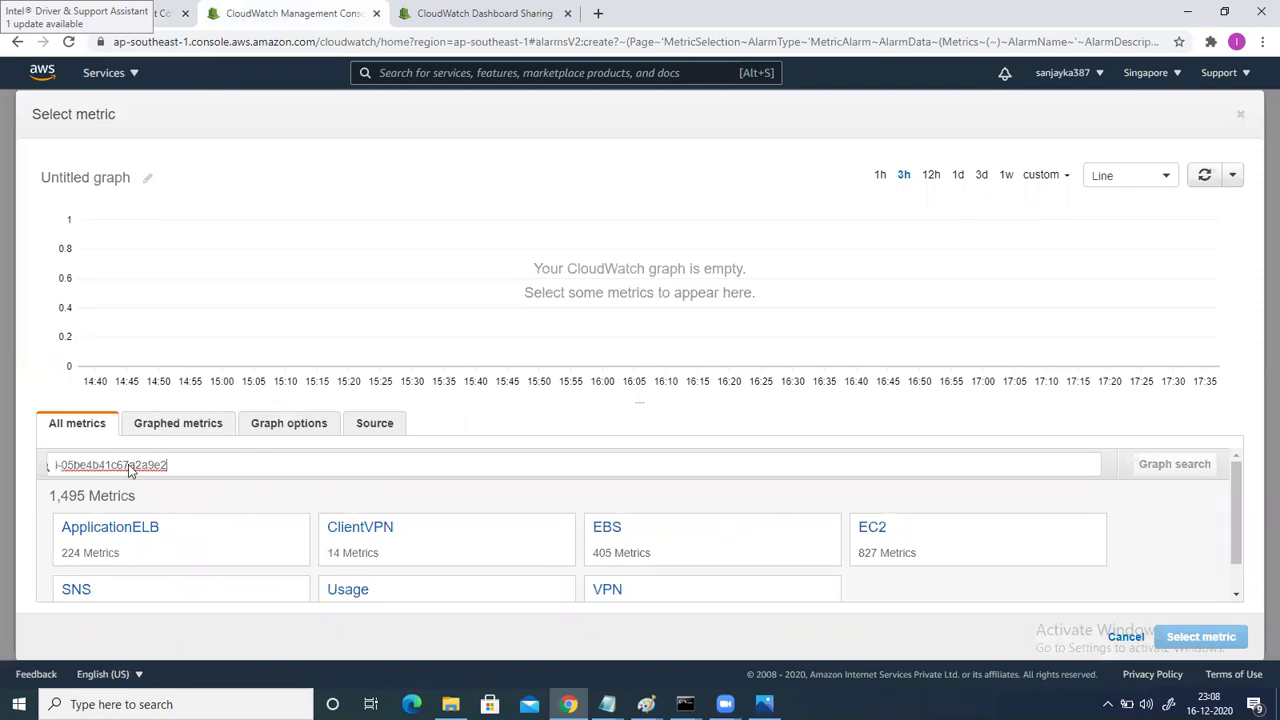
key(Return)
Tick CPUUtilization in EC2-1's Per-Instance Metrics list.
click(123, 528)
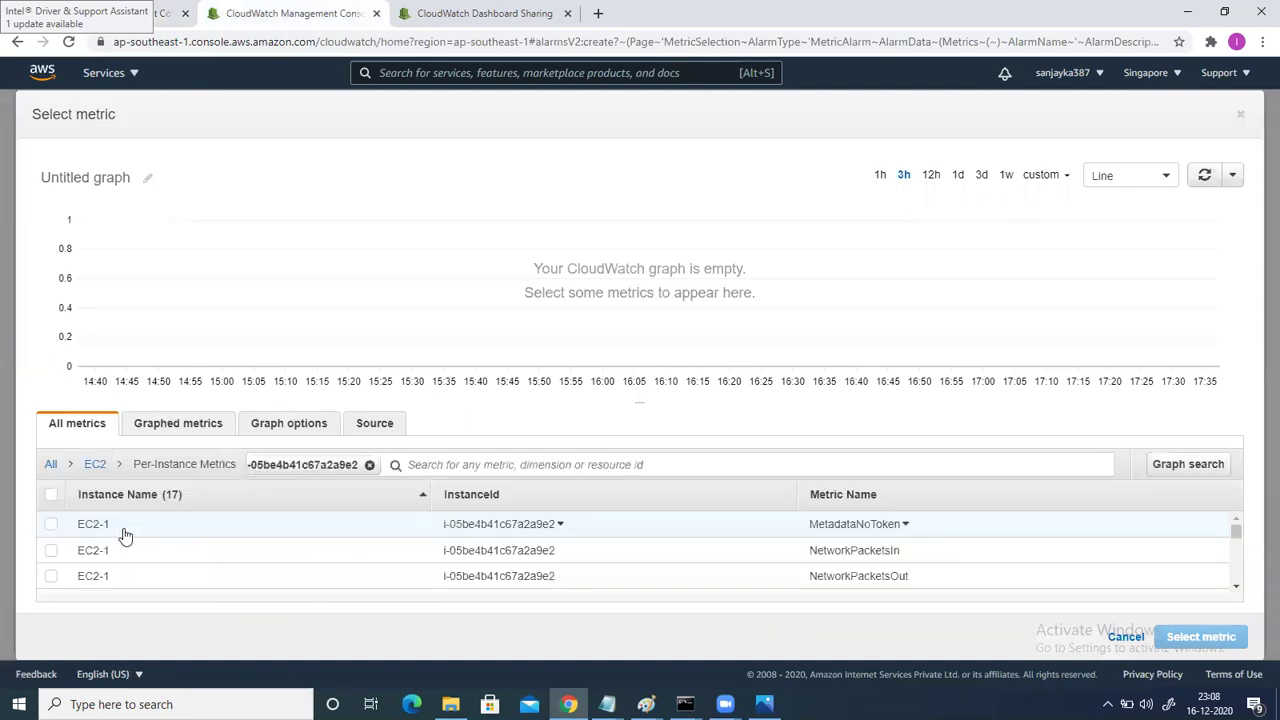
scroll(140, 545, down, 5)
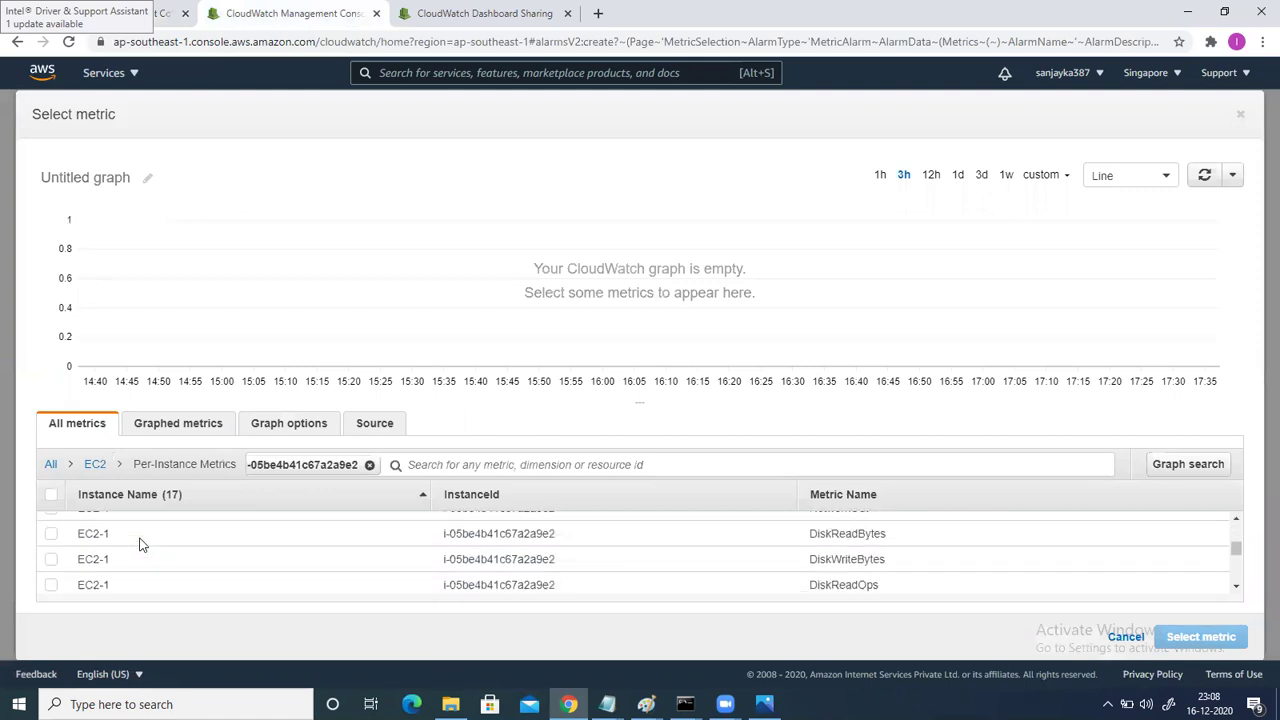
scroll(141, 545, down, 3)
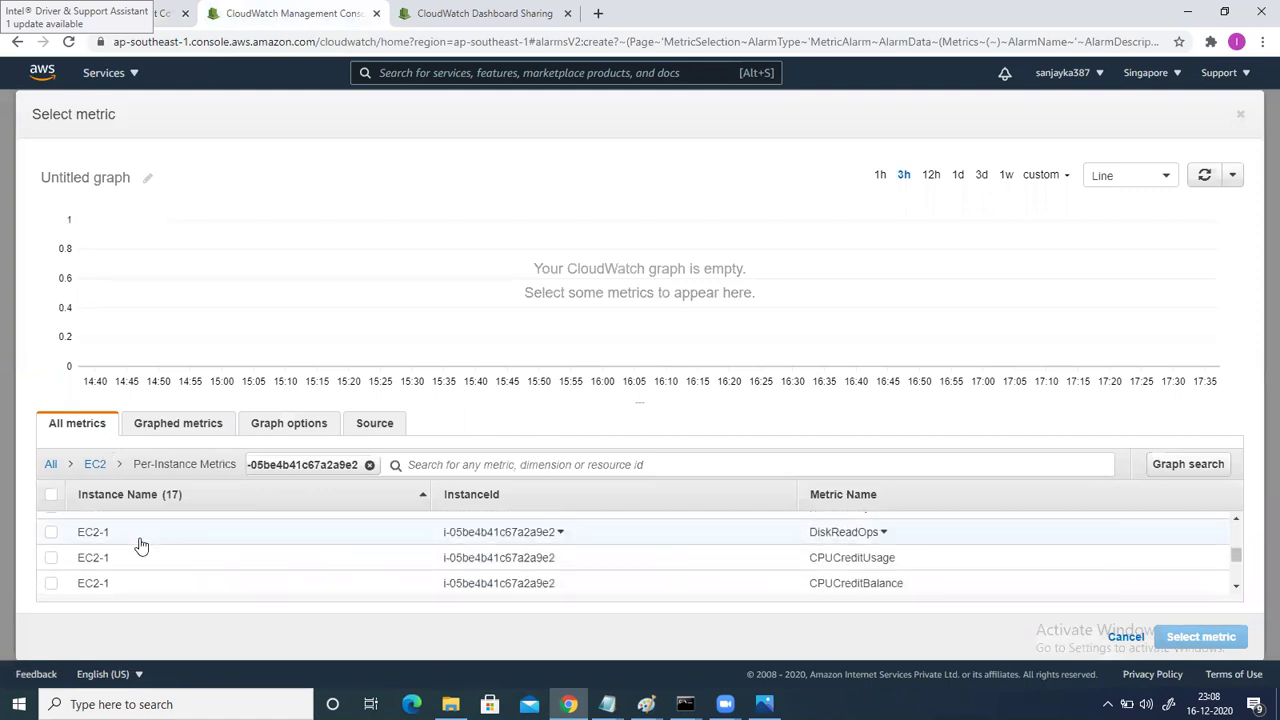
scroll(141, 545, down, 5)
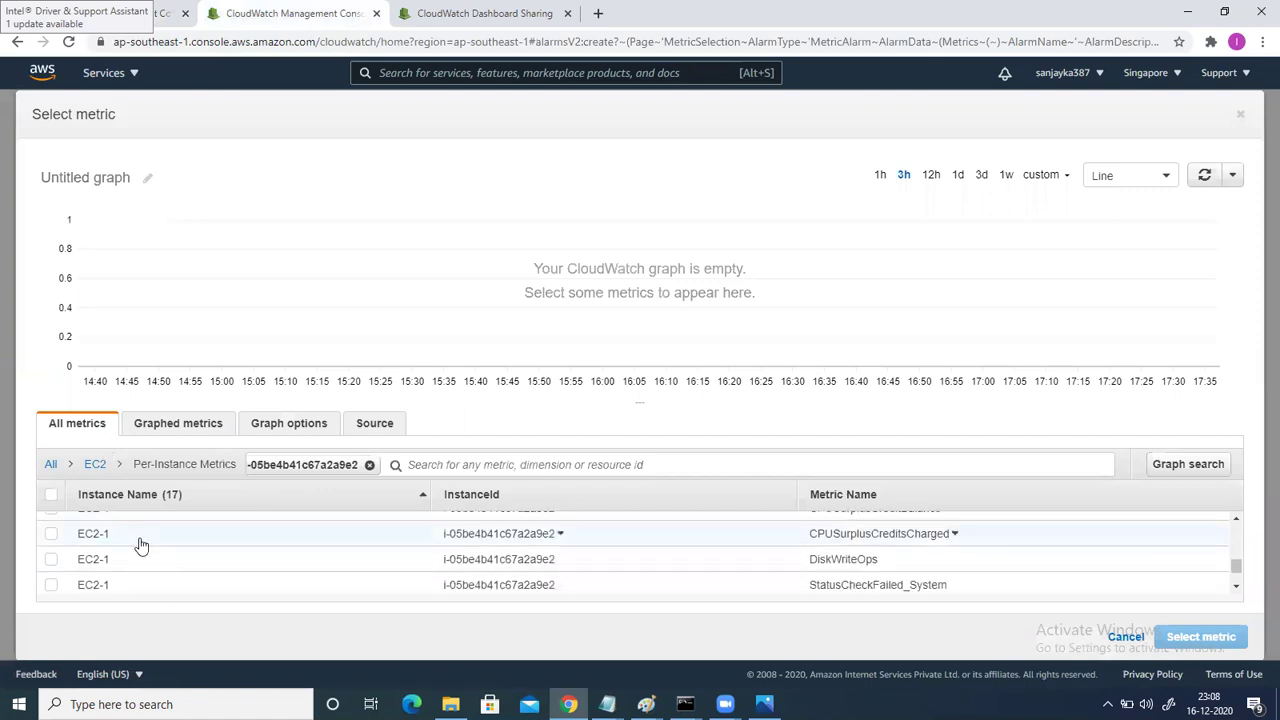
scroll(141, 545, up, 6)
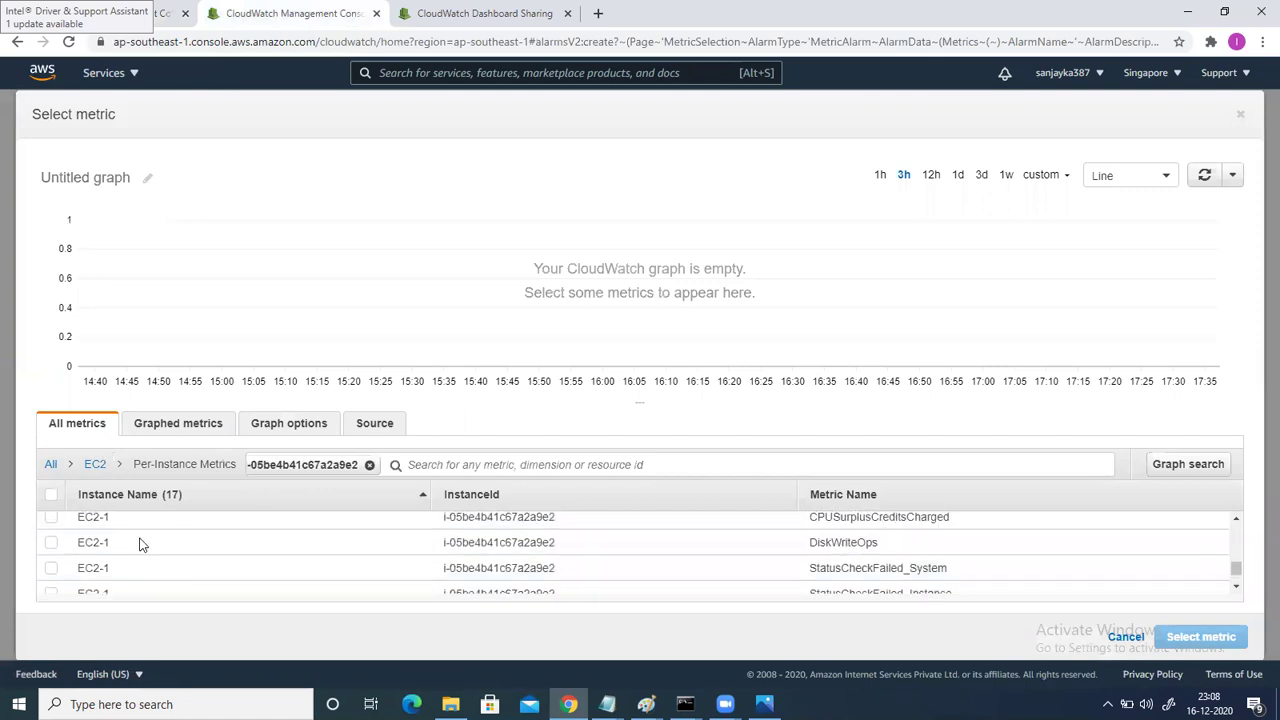
scroll(141, 545, down, 3)
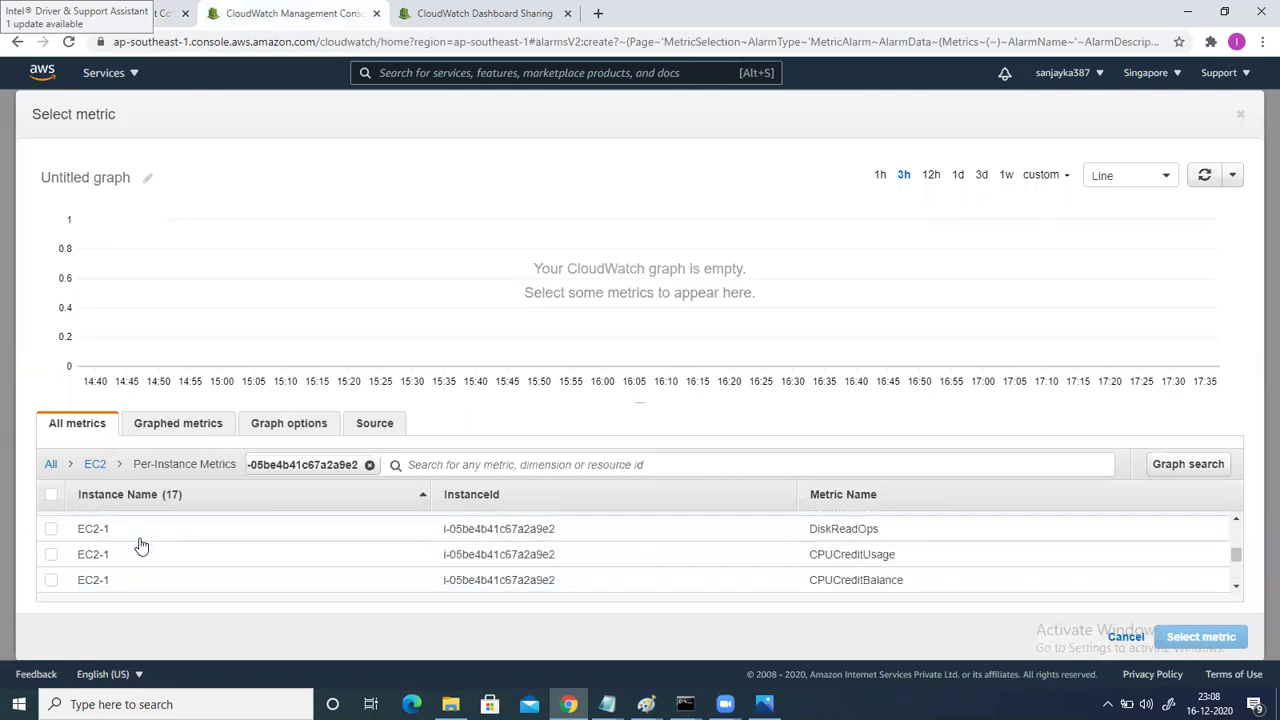
scroll(141, 545, up, 1)
scroll(141, 545, up, 5)
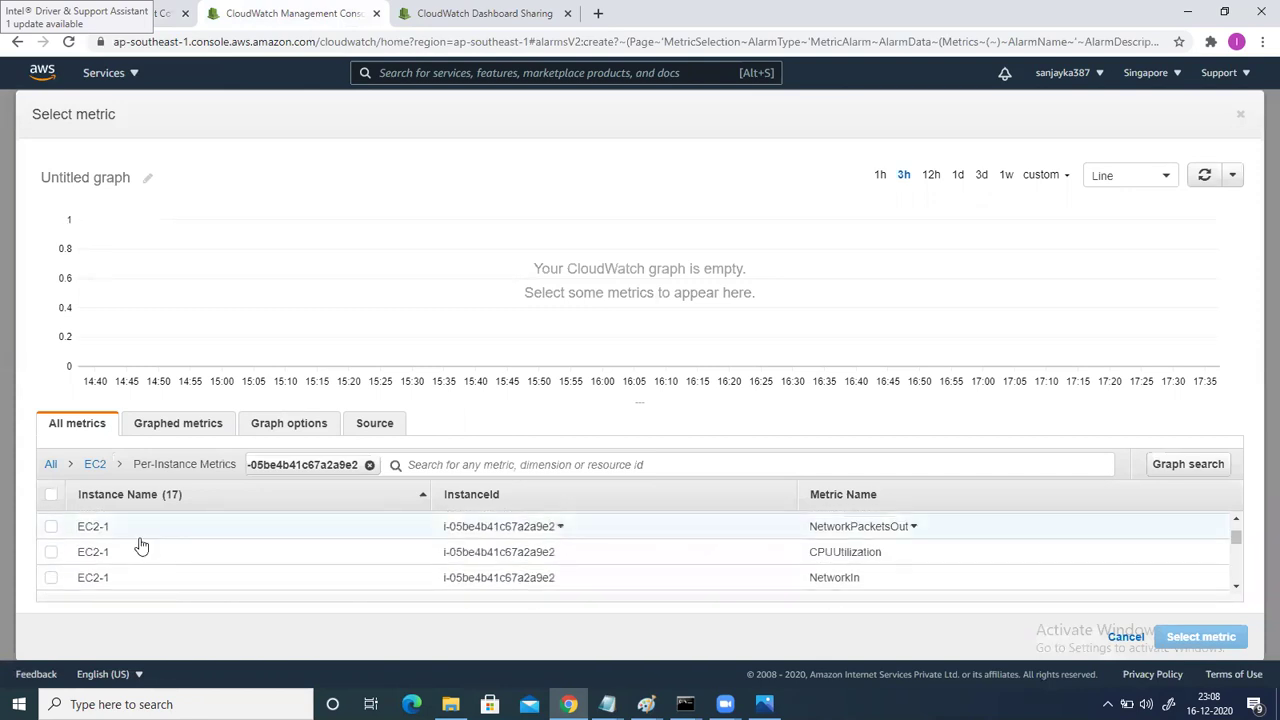
click(52, 555)
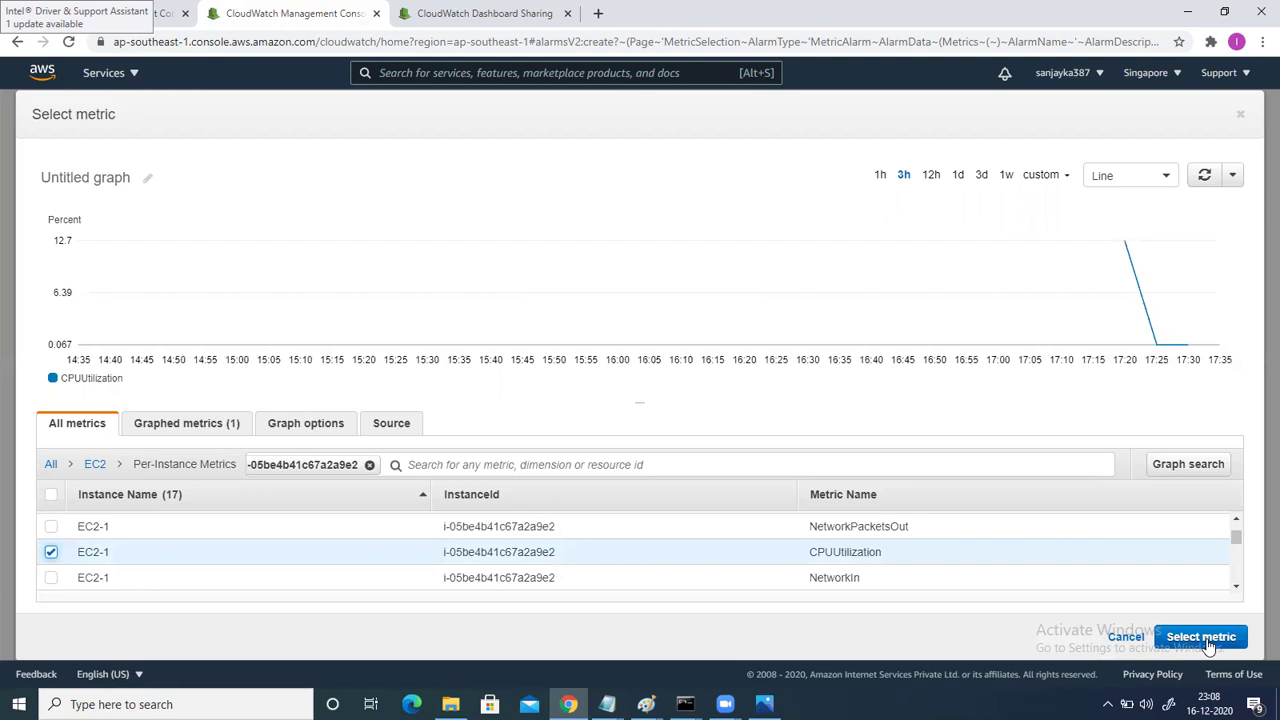
Confirm CPUUtilization as the alarm's metric.
click(1203, 640)
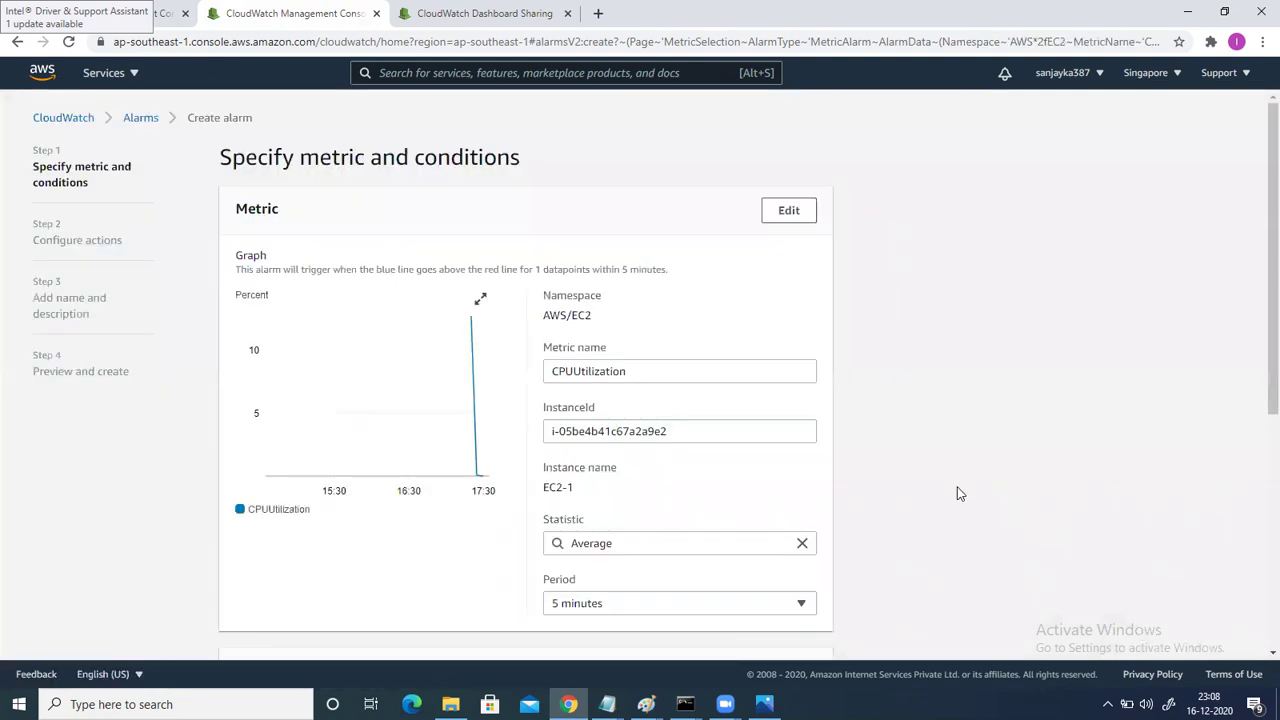
drag(1256, 340, 1258, 402)
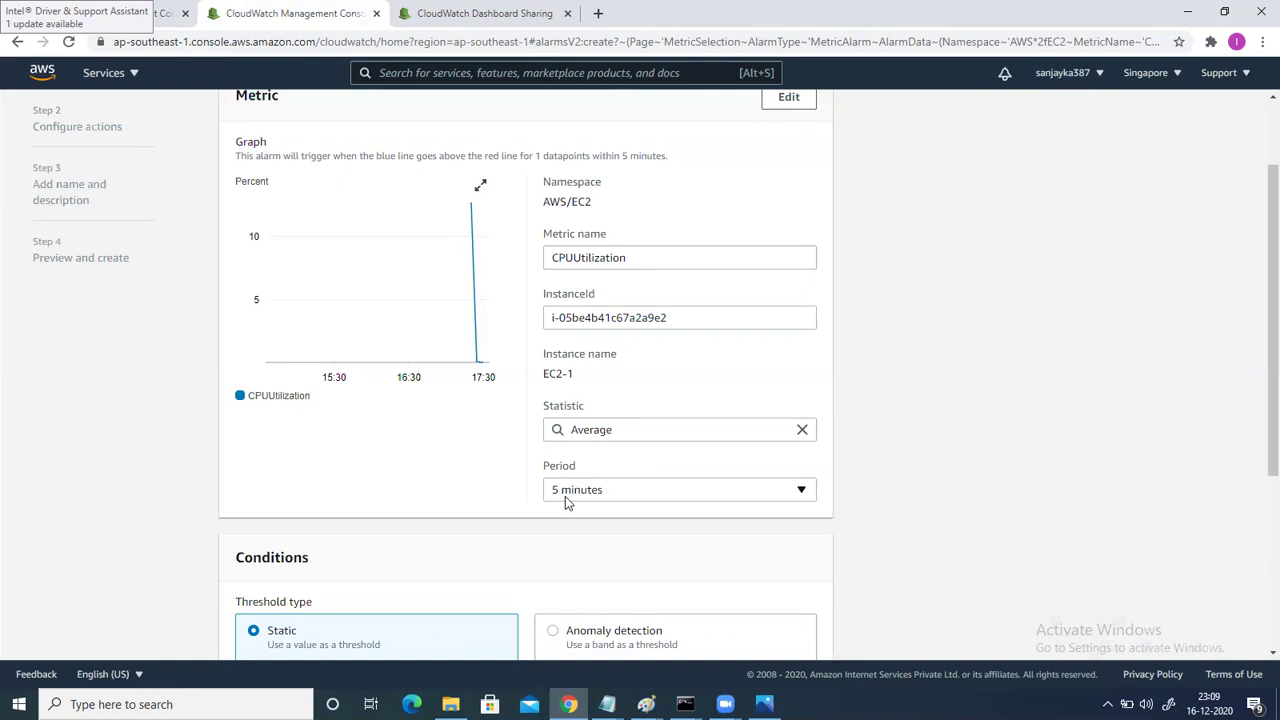
scroll(481, 524, down, 2)
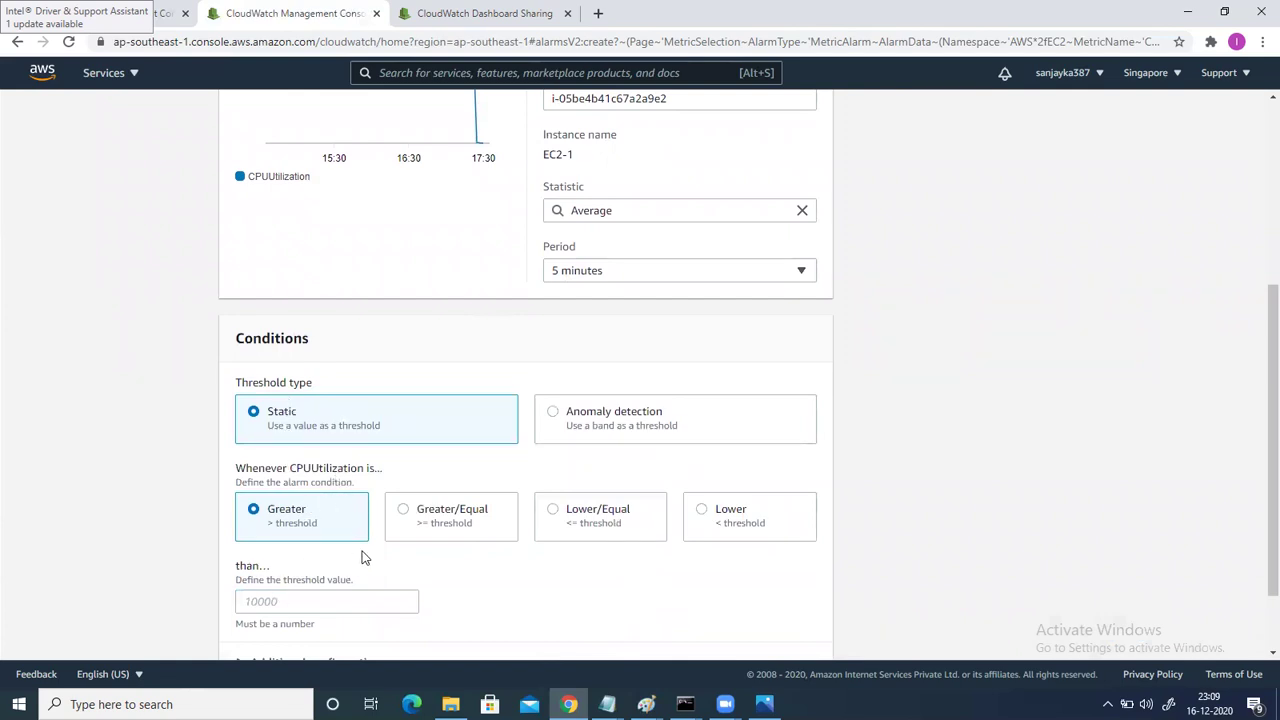
Set the alarm condition to Greater/Equal 70 and continue to the actions step.
click(423, 530)
key(Tab)
text(70)
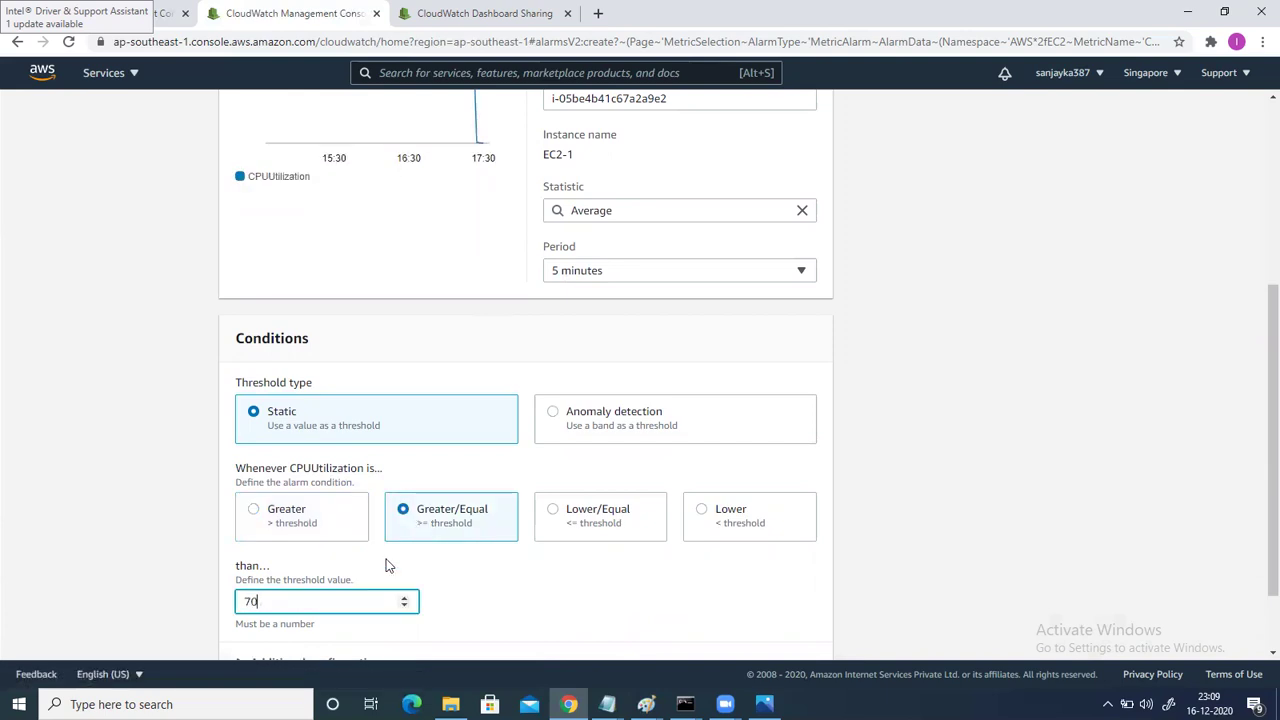
click(574, 598)
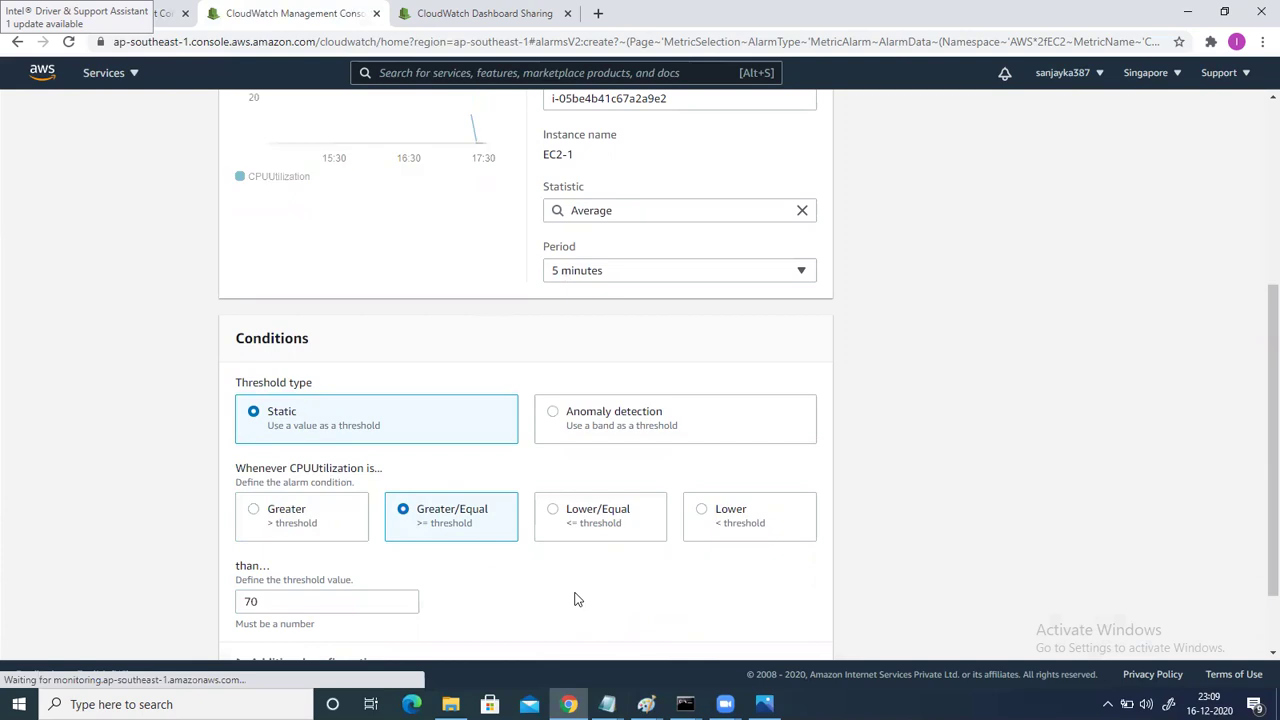
scroll(574, 598, down, 2)
key(Return)
scroll(672, 437, up, 4)
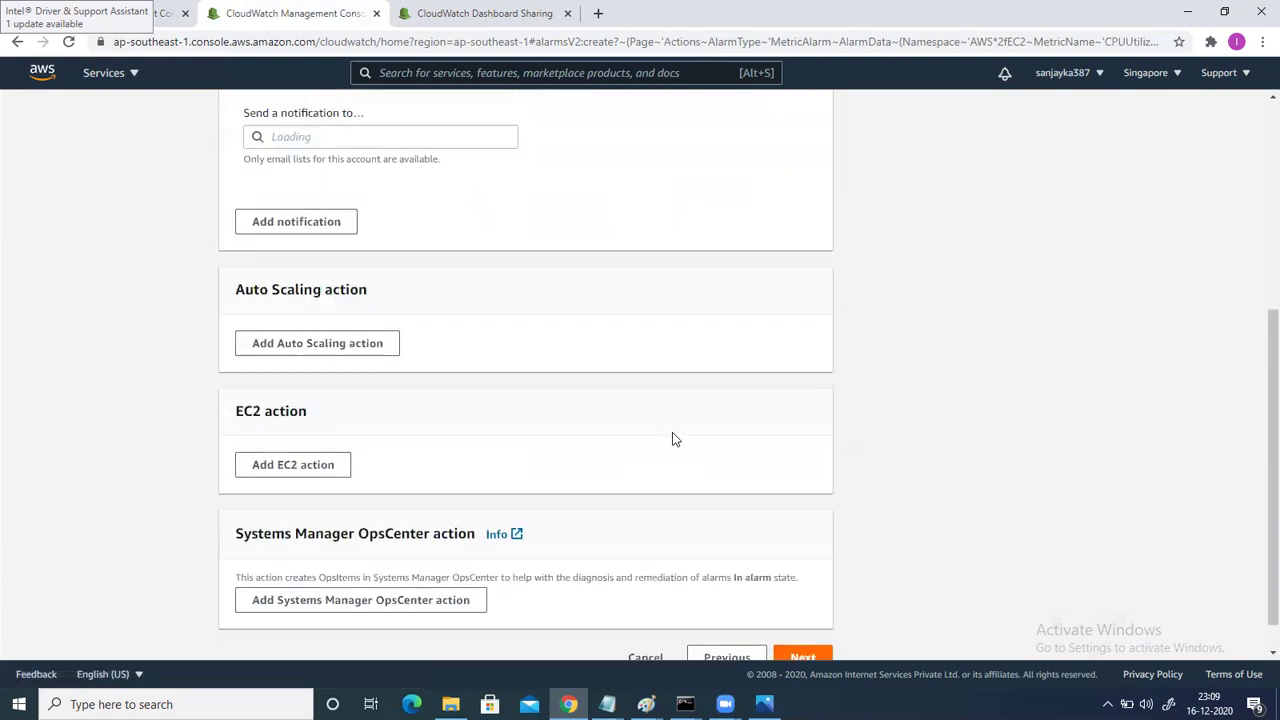
Duplicate the CloudWatch tab and open the Simple Notification Service console in it.
scroll(672, 440, up, 1)
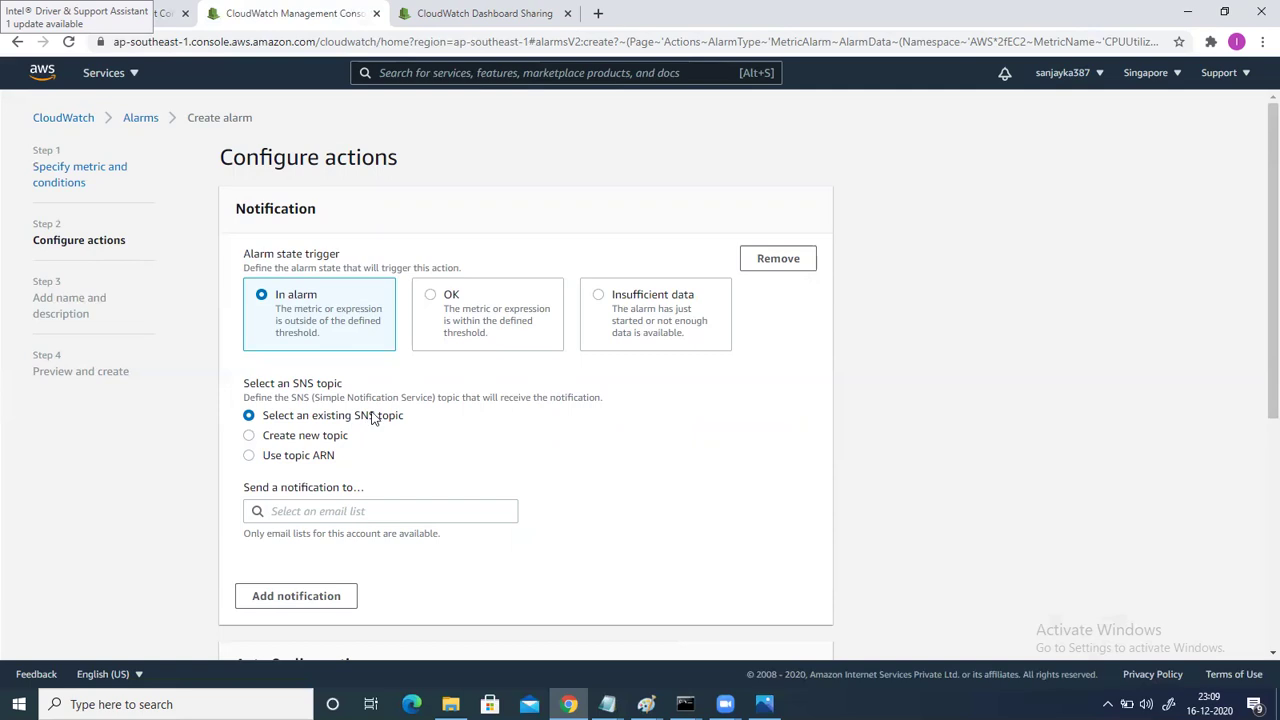
right_click(281, 12)
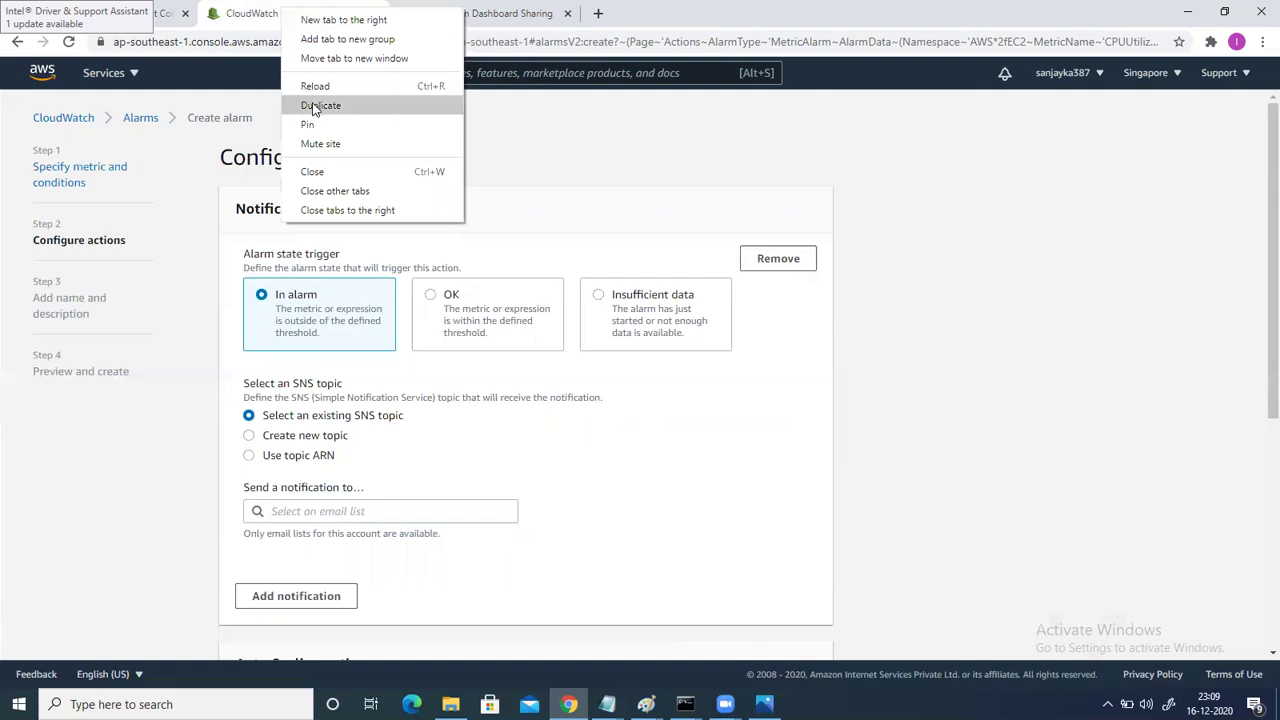
click(316, 105)
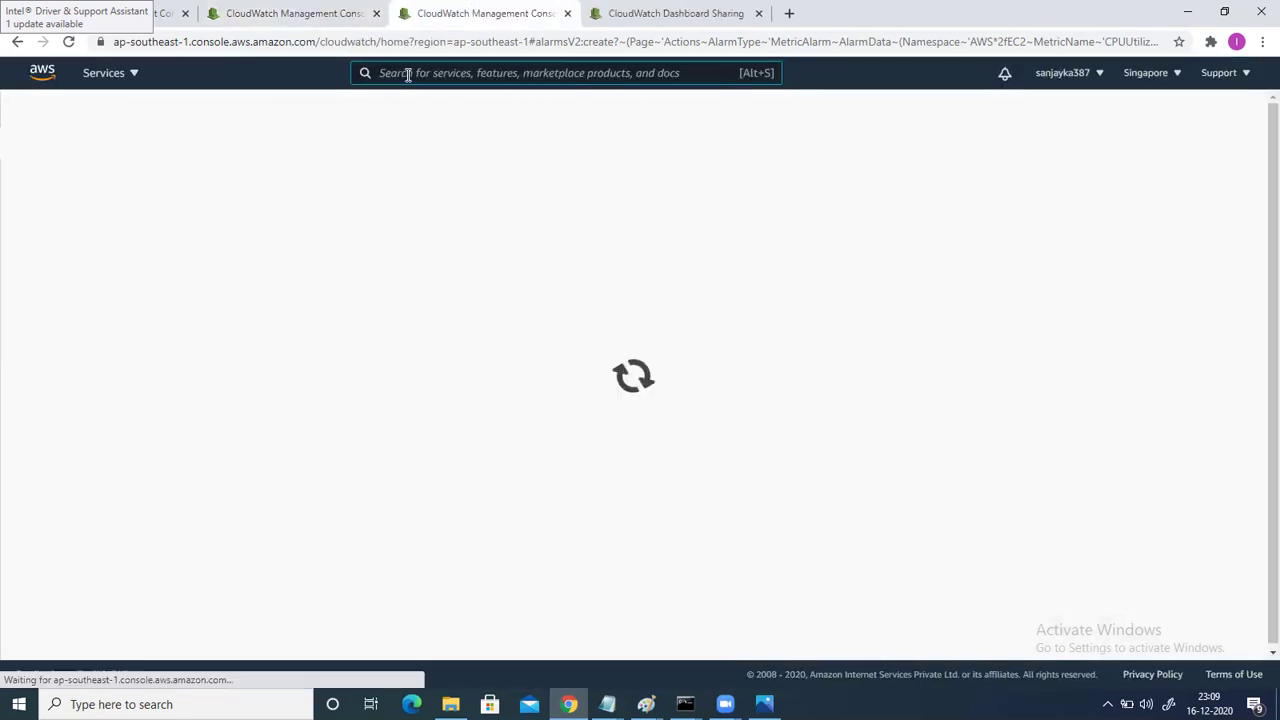
text(simple)
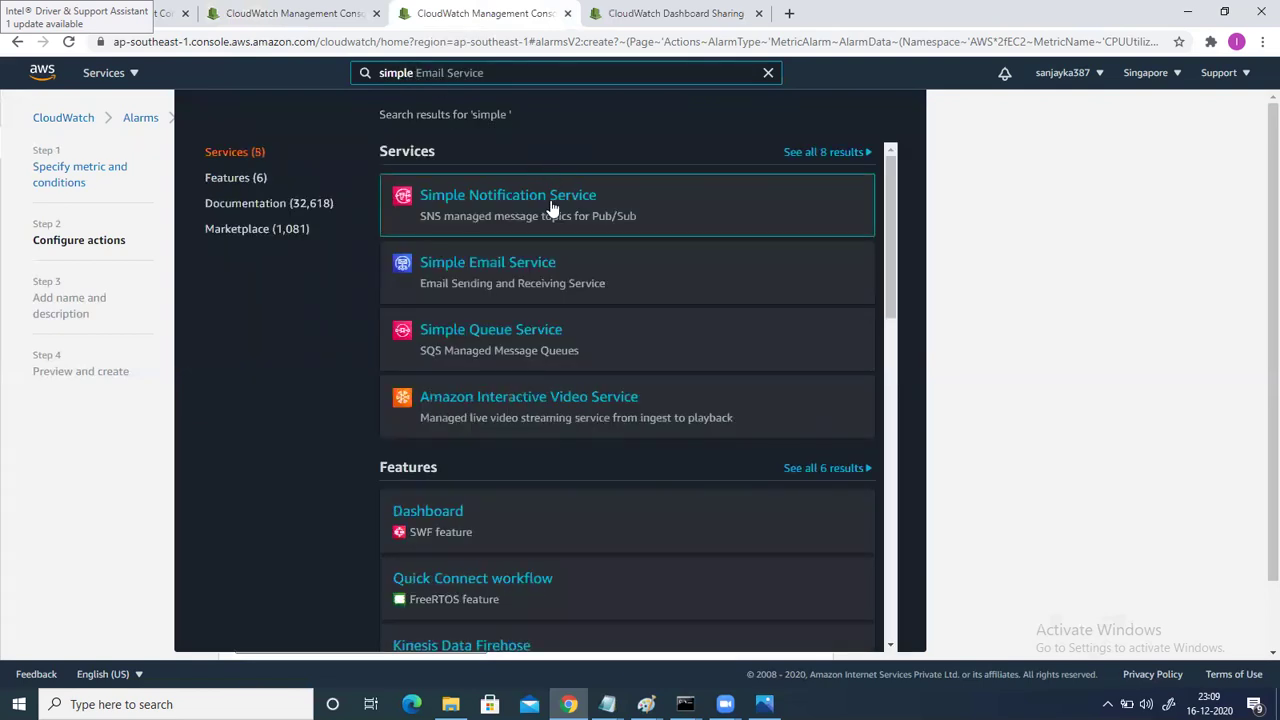
click(549, 208)
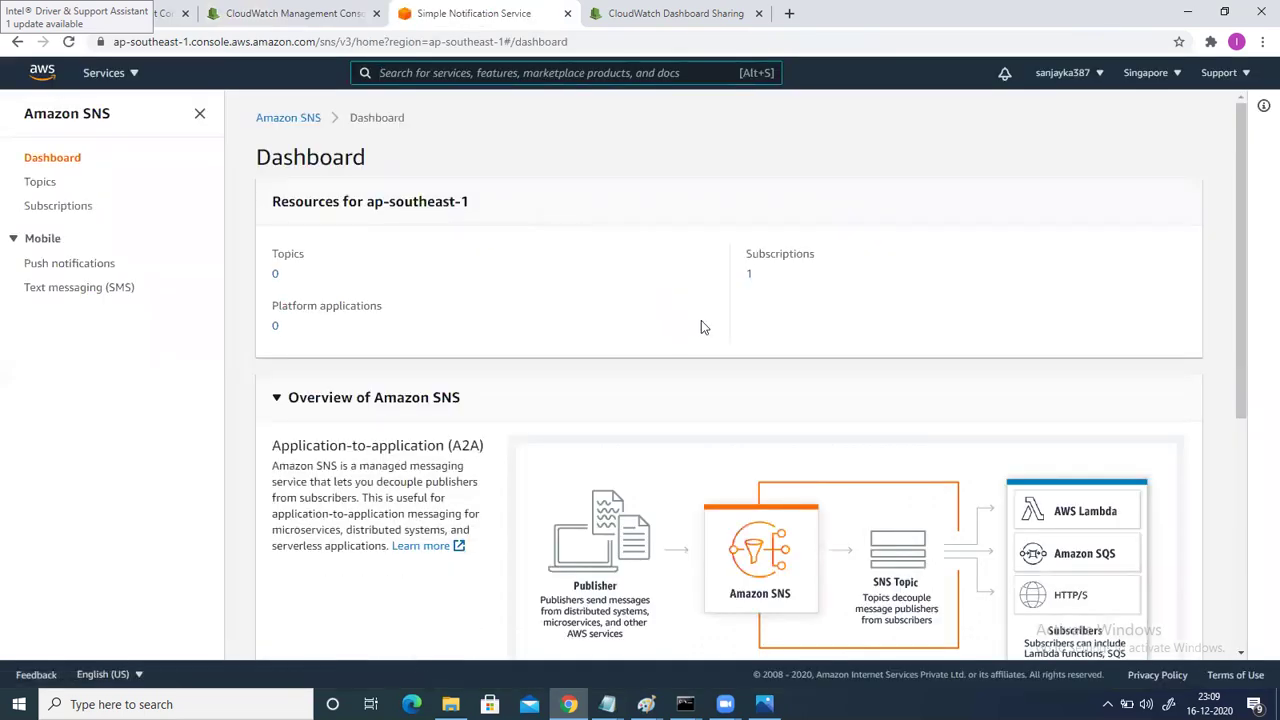
Delete the existing email subscription to lh-SNS from SNS Subscriptions.
scroll(701, 321, down, 1)
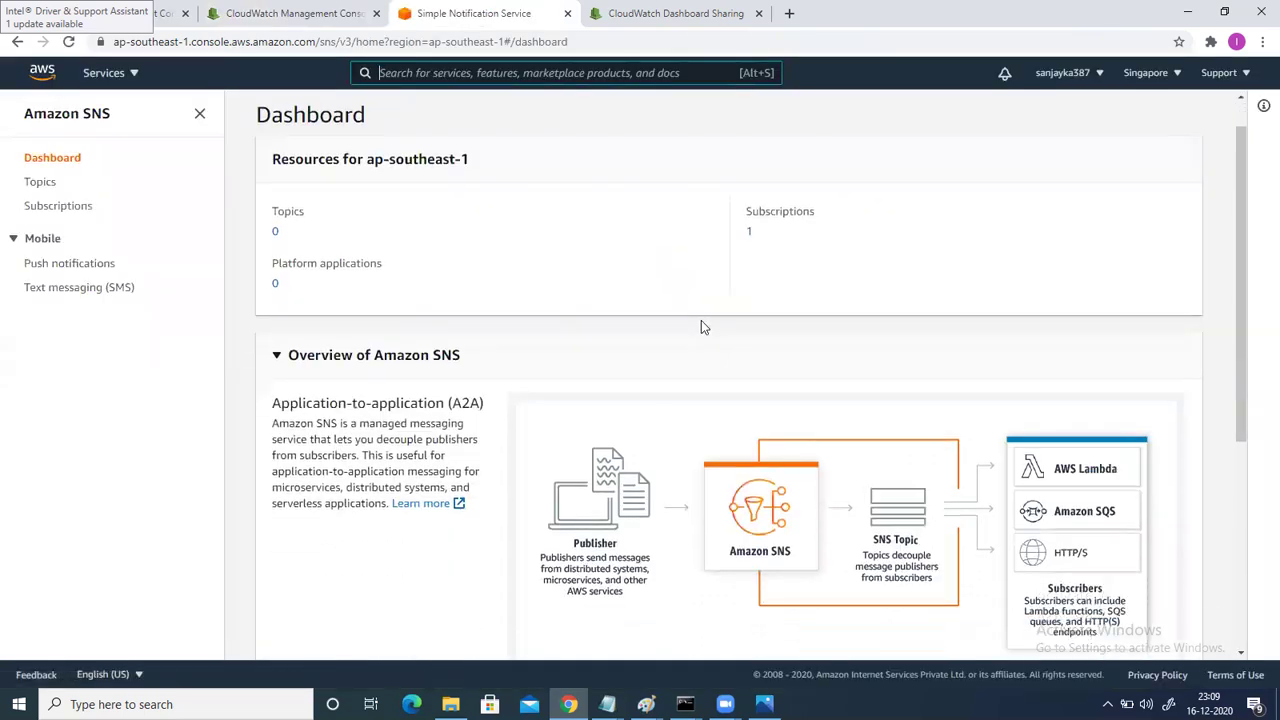
click(750, 236)
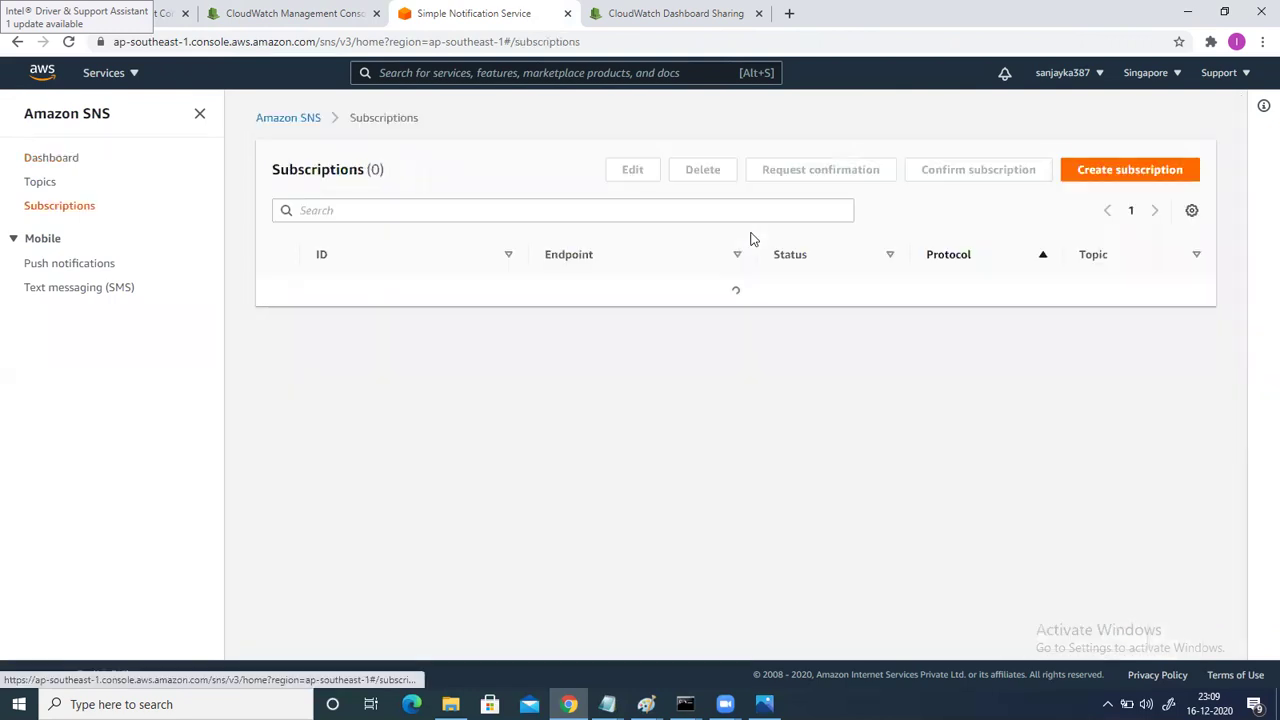
click(277, 296)
click(700, 172)
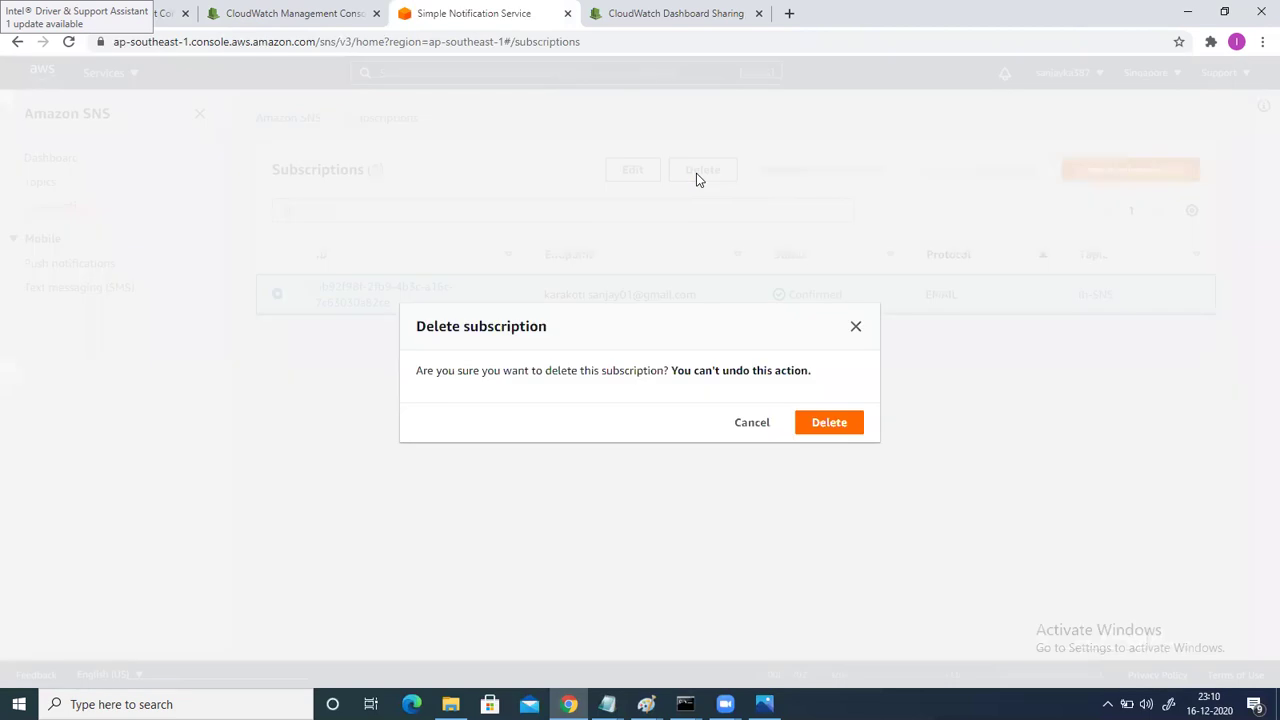
click(820, 425)
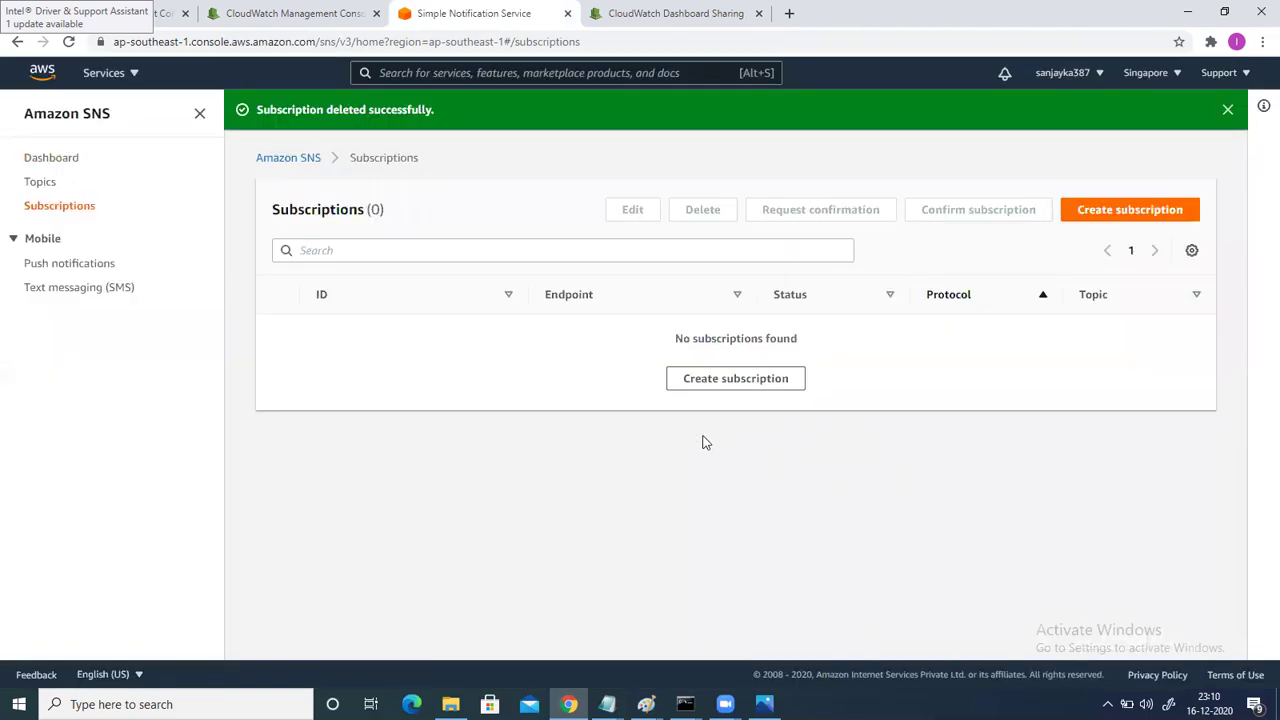
click(393, 76)
From the SNS home page, create topic lh-ec2-1, copying lh-ec2-1 into its display name.
text(sns)
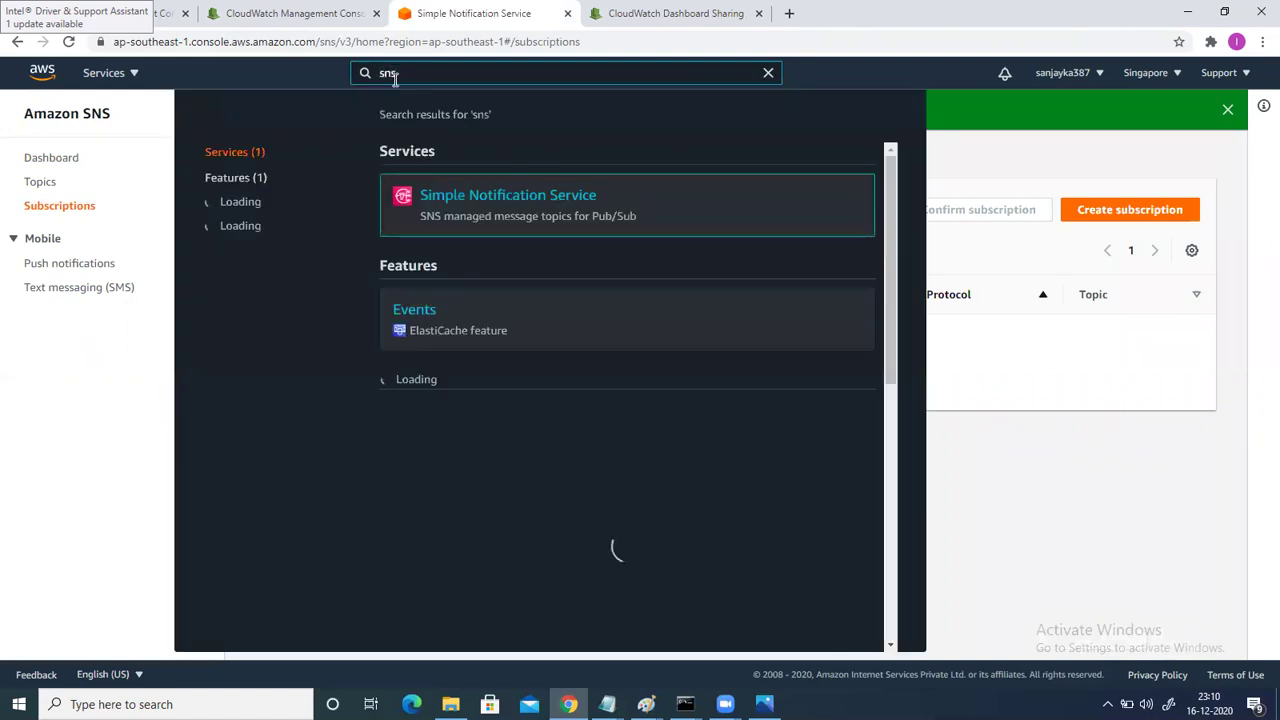
click(505, 206)
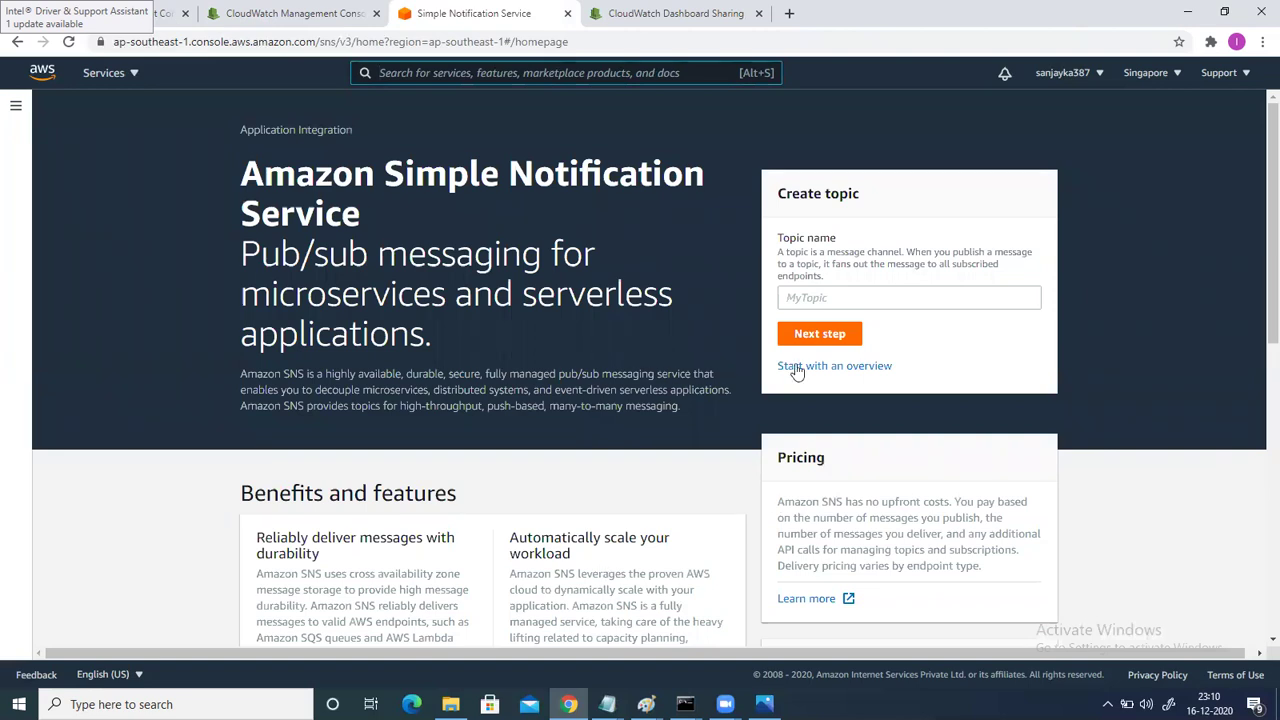
click(801, 298)
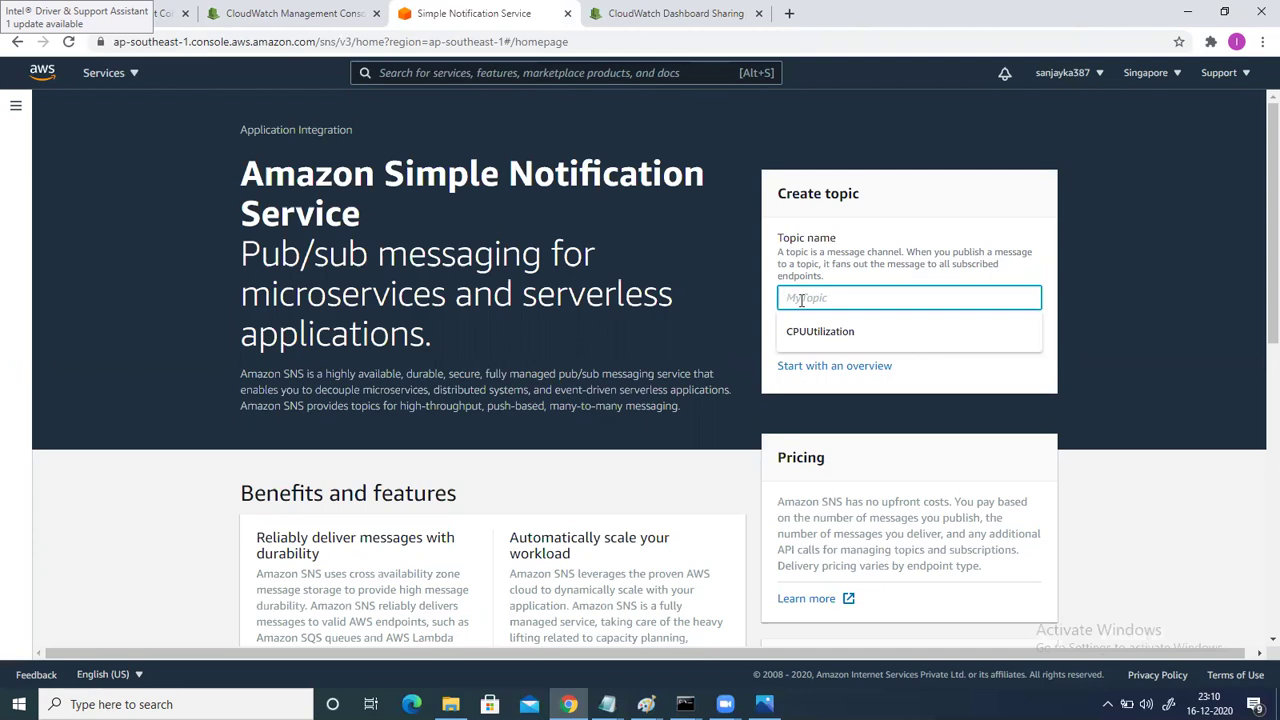
text(l)
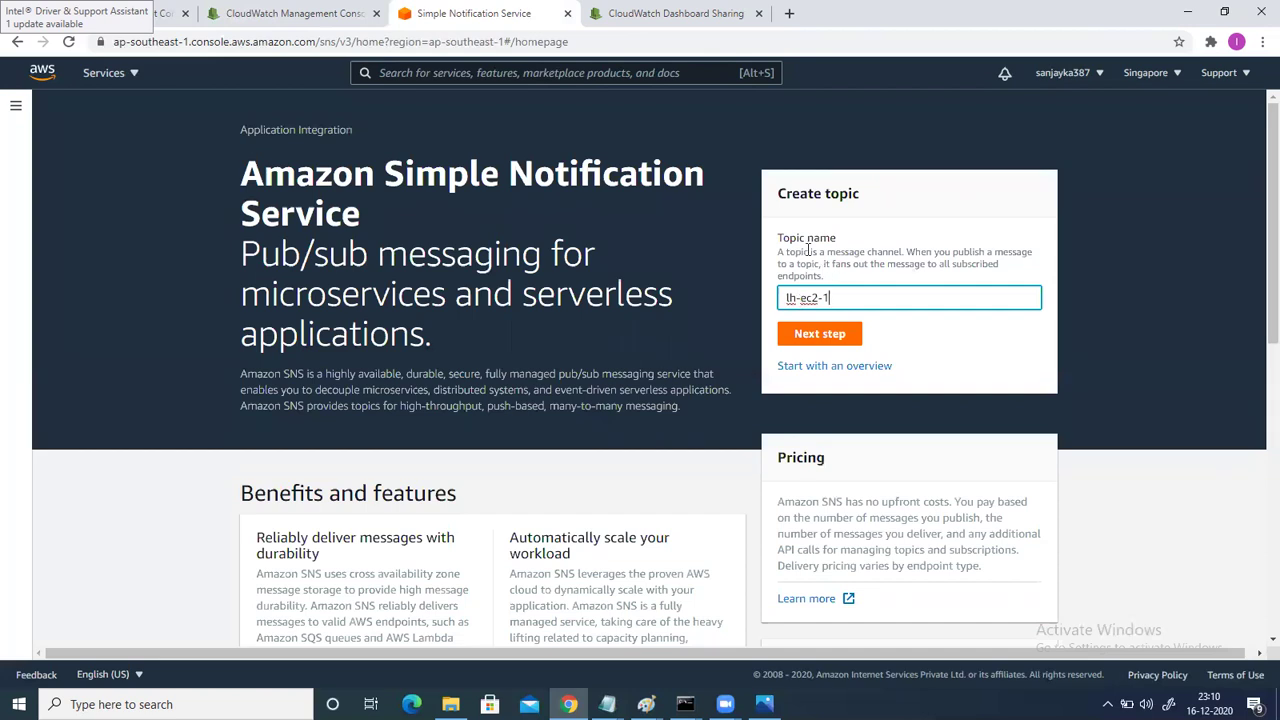
click(818, 338)
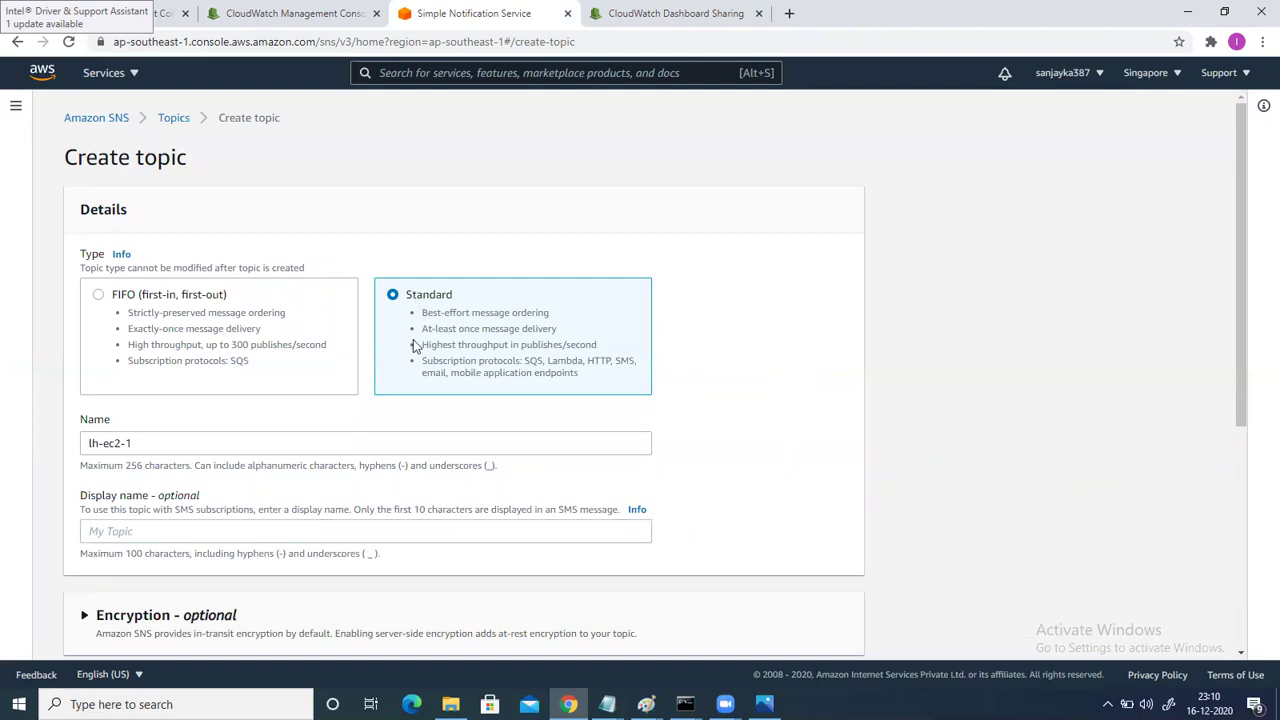
scroll(415, 345, down, 1)
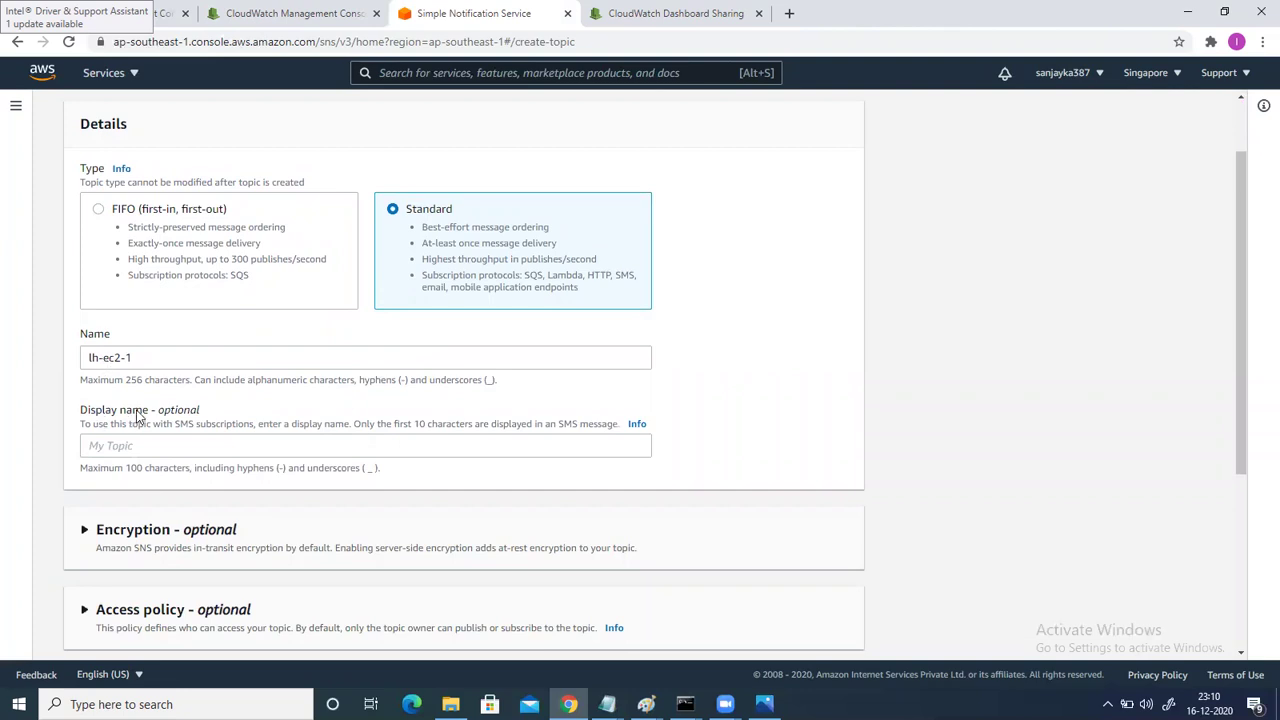
drag(138, 359, 45, 352)
key(ctrl+c)
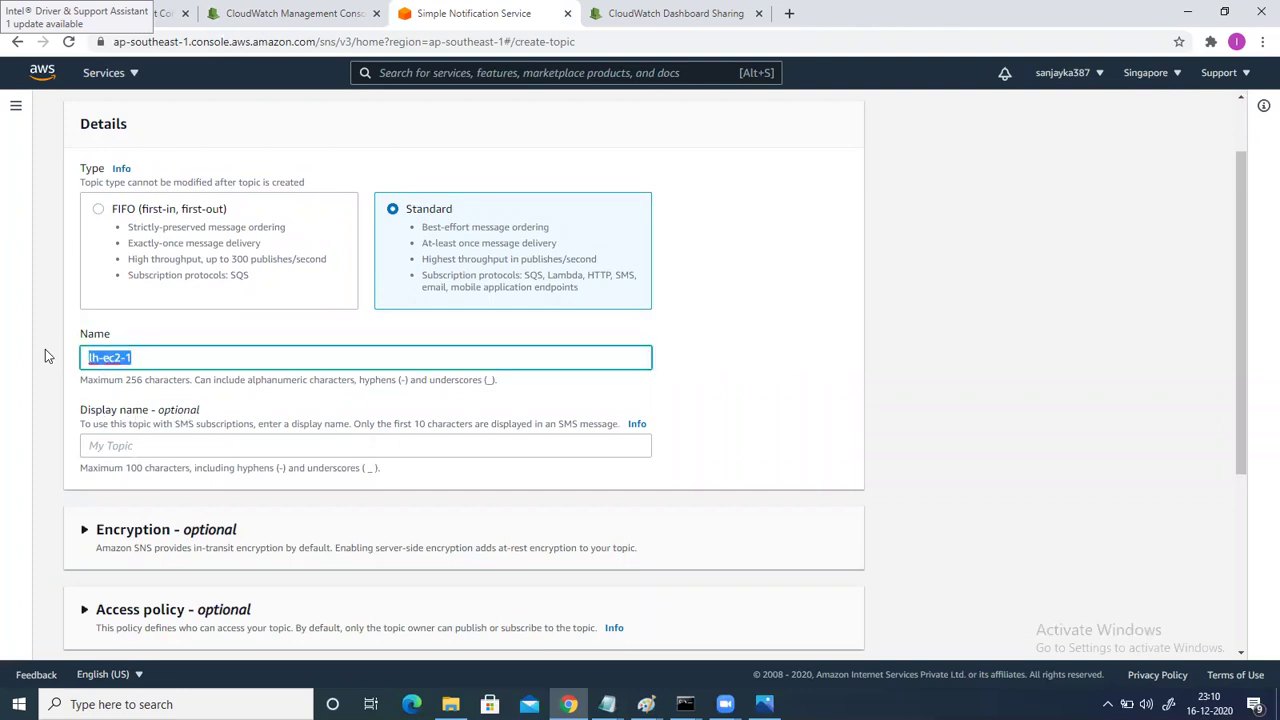
click(97, 443)
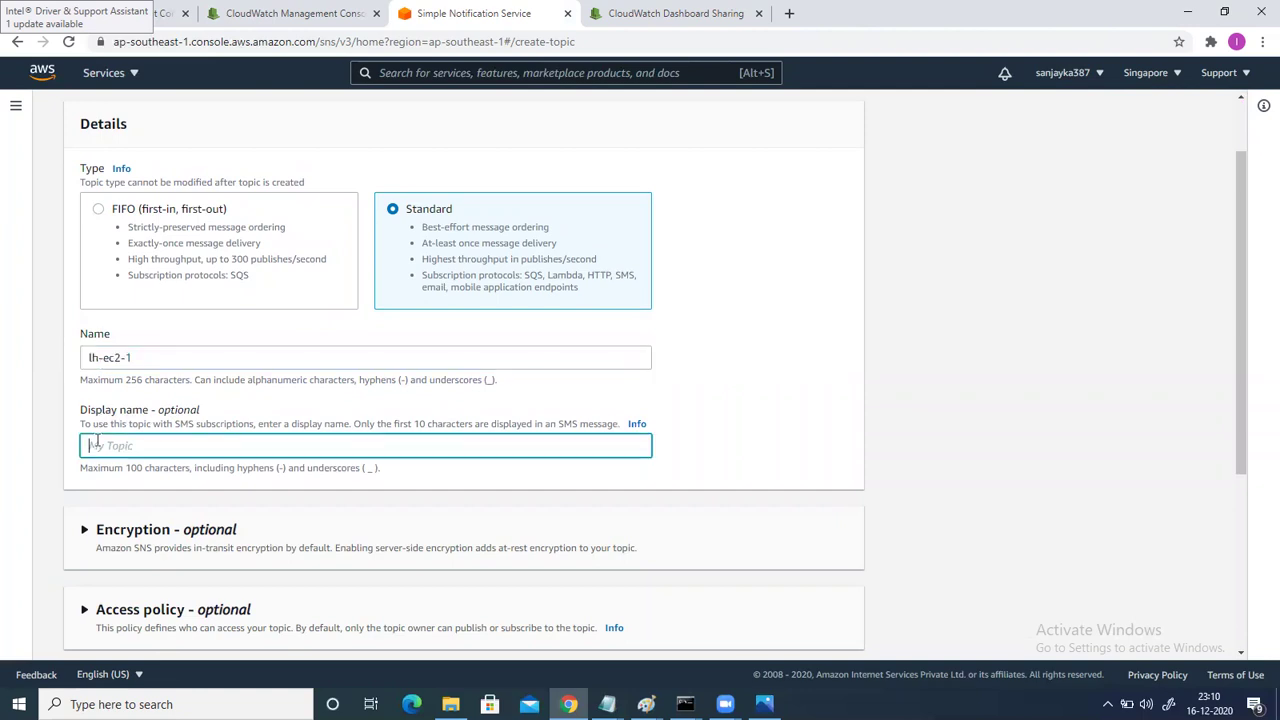
key(ctrl+v)
scroll(97, 443, down, 3)
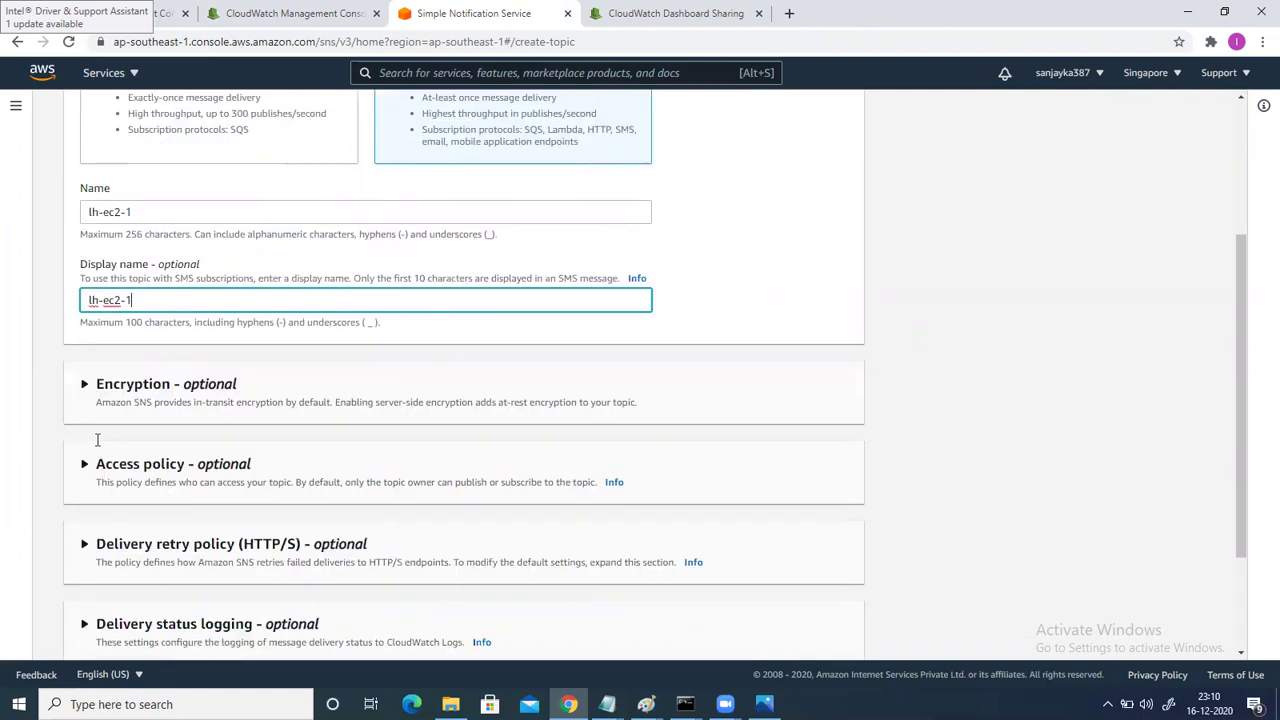
key(Return)
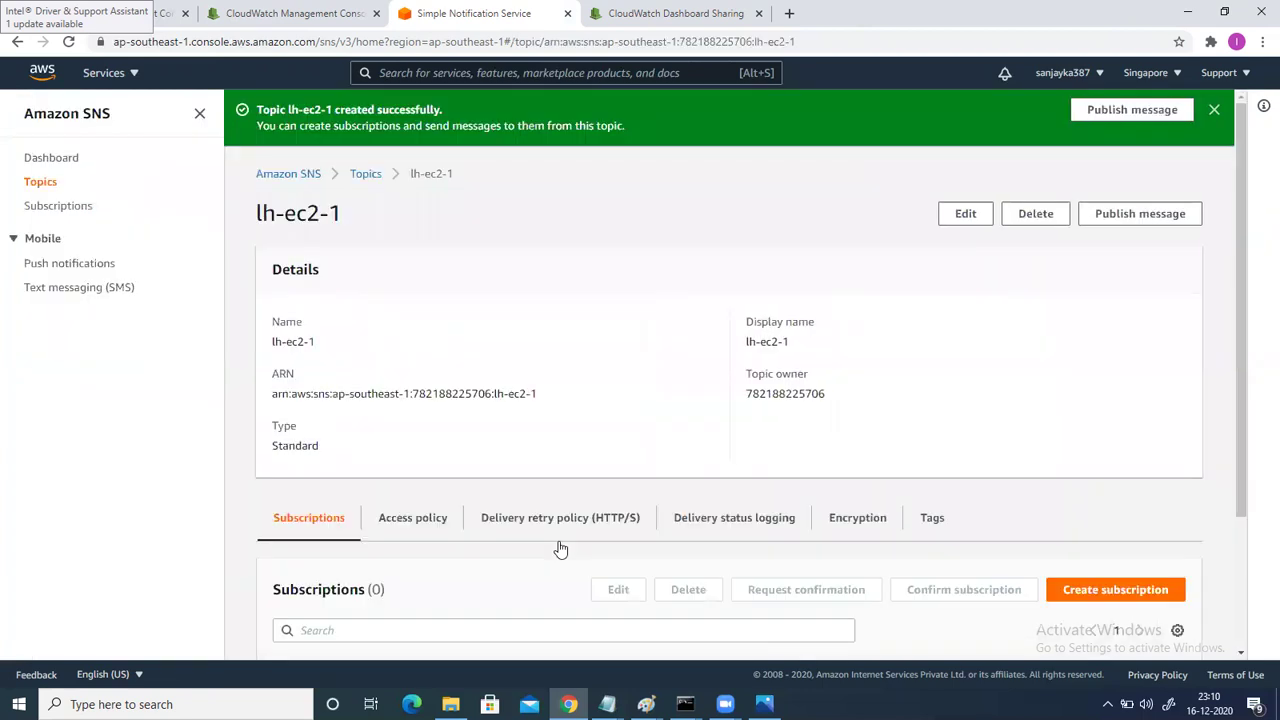
Create an Email-protocol subscription to lh-ec2-1 with the Gmail address as its endpoint.
scroll(601, 471, down, 1)
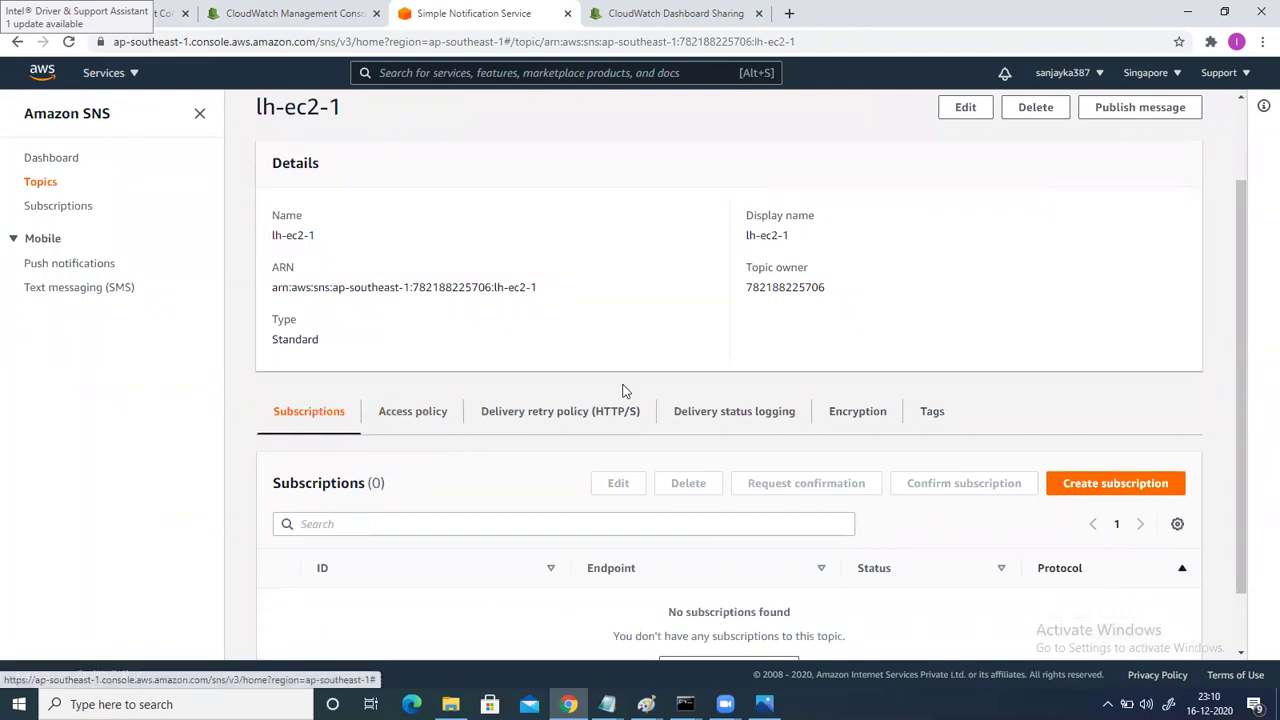
click(1093, 485)
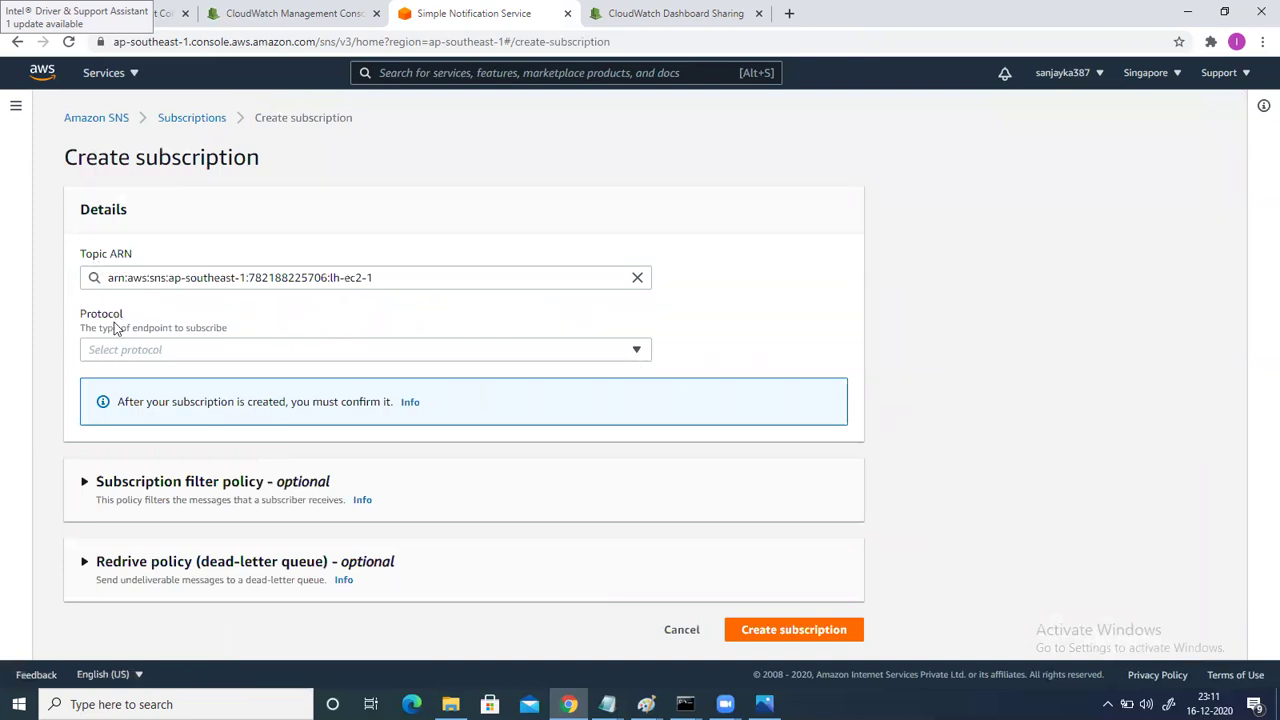
click(176, 352)
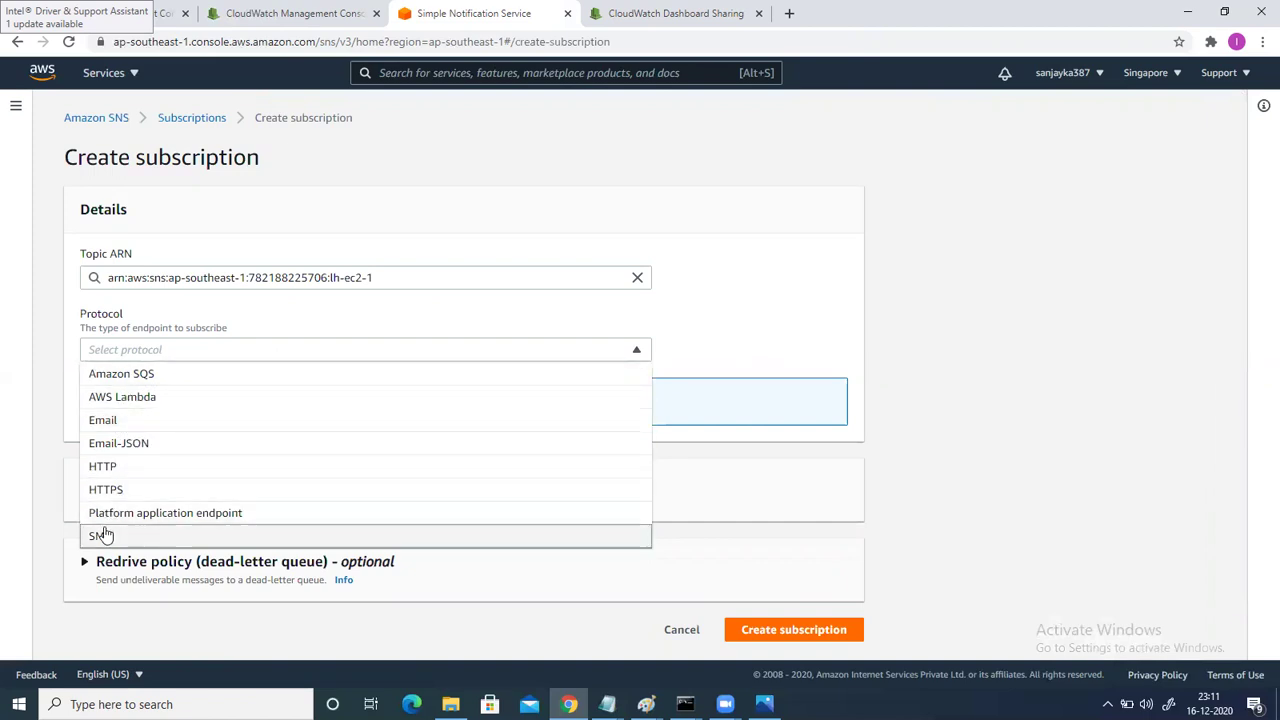
click(106, 421)
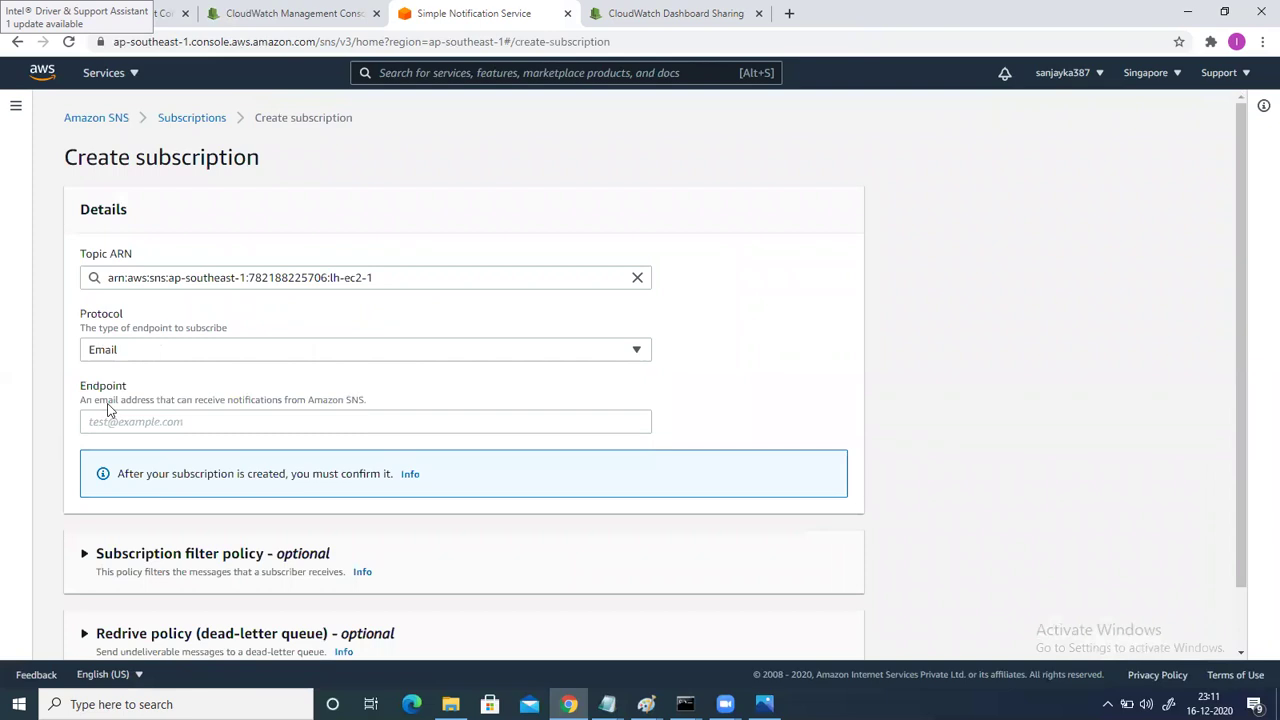
click(109, 422)
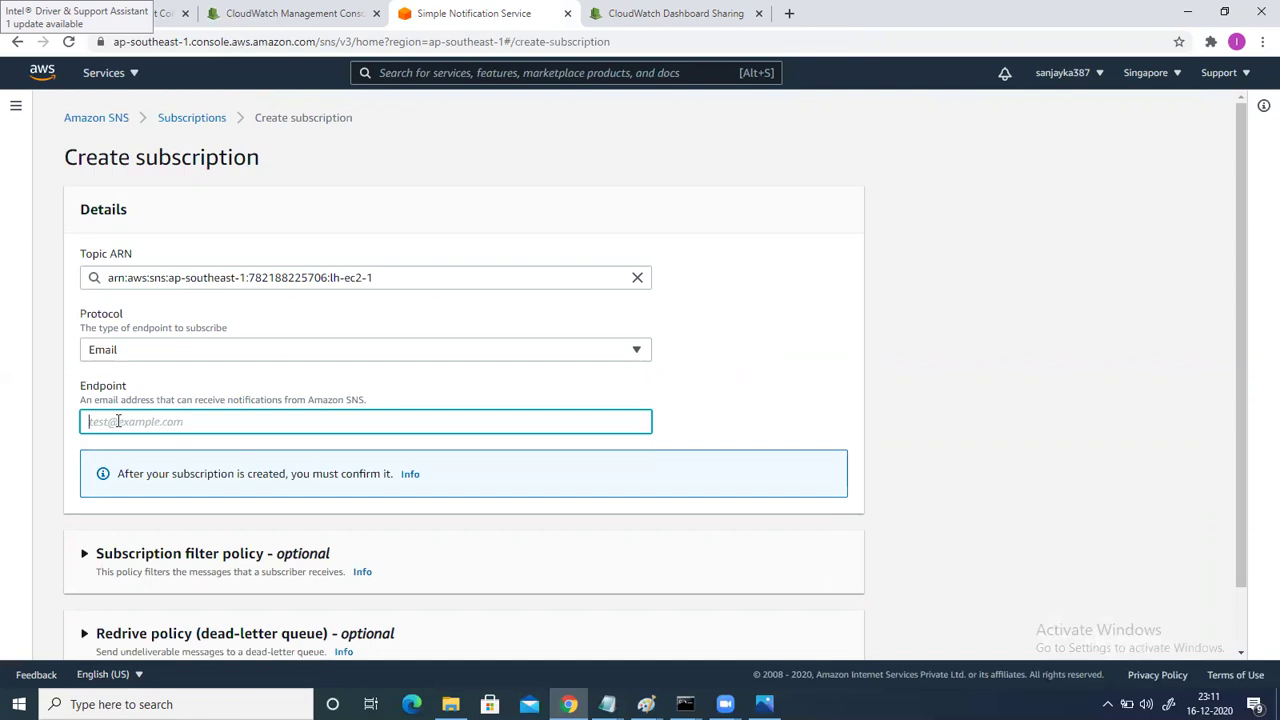
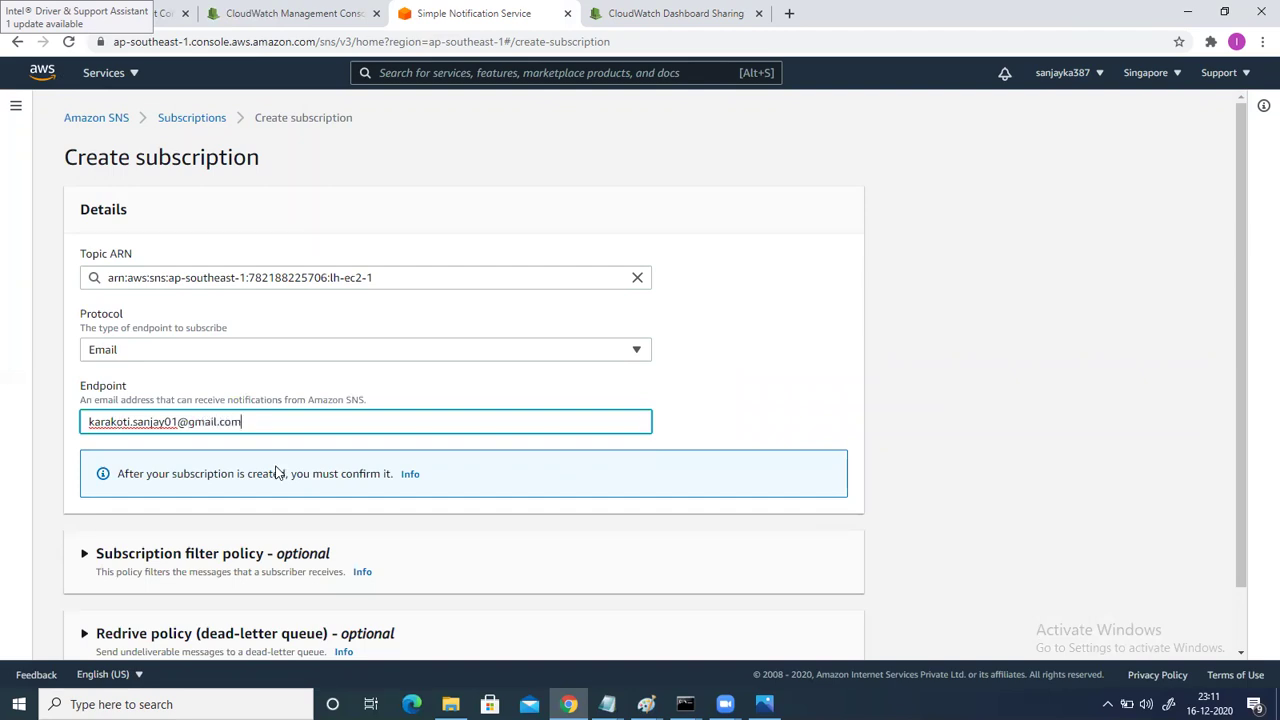
scroll(280, 473, down, 2)
key(Return)
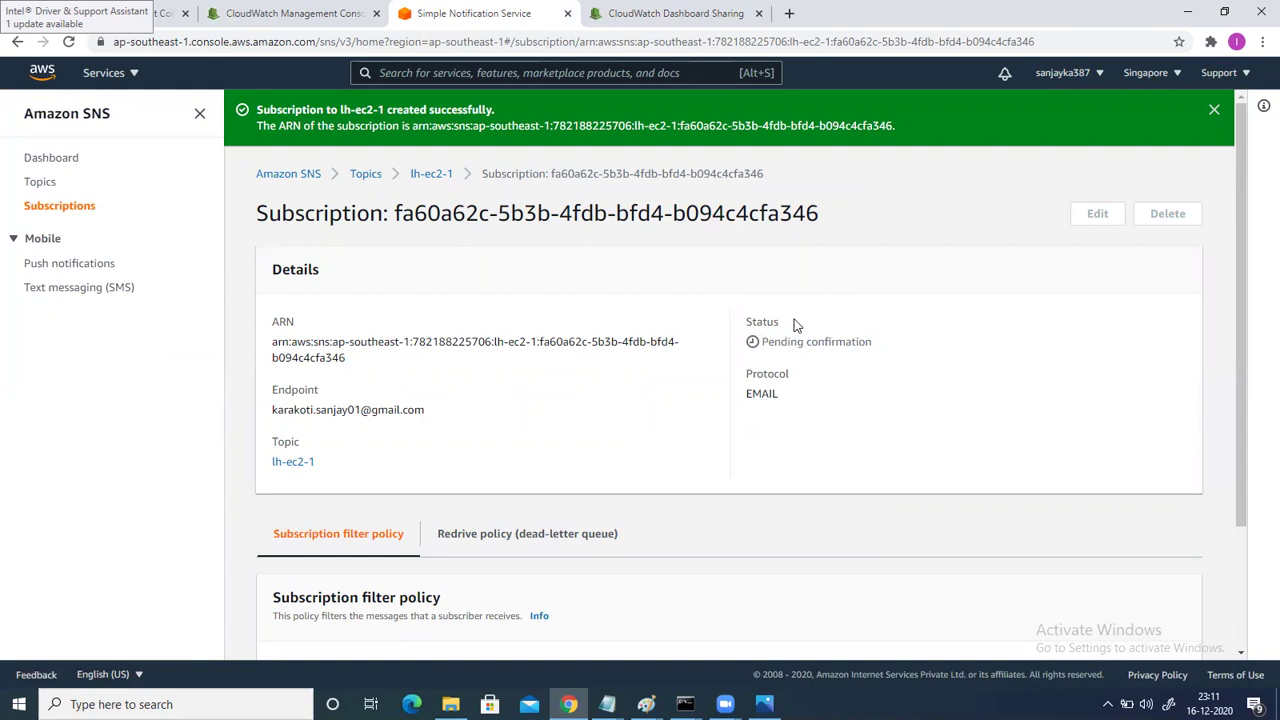
Open Gmail in a new browser tab.
click(795, 19)
click(714, 40)
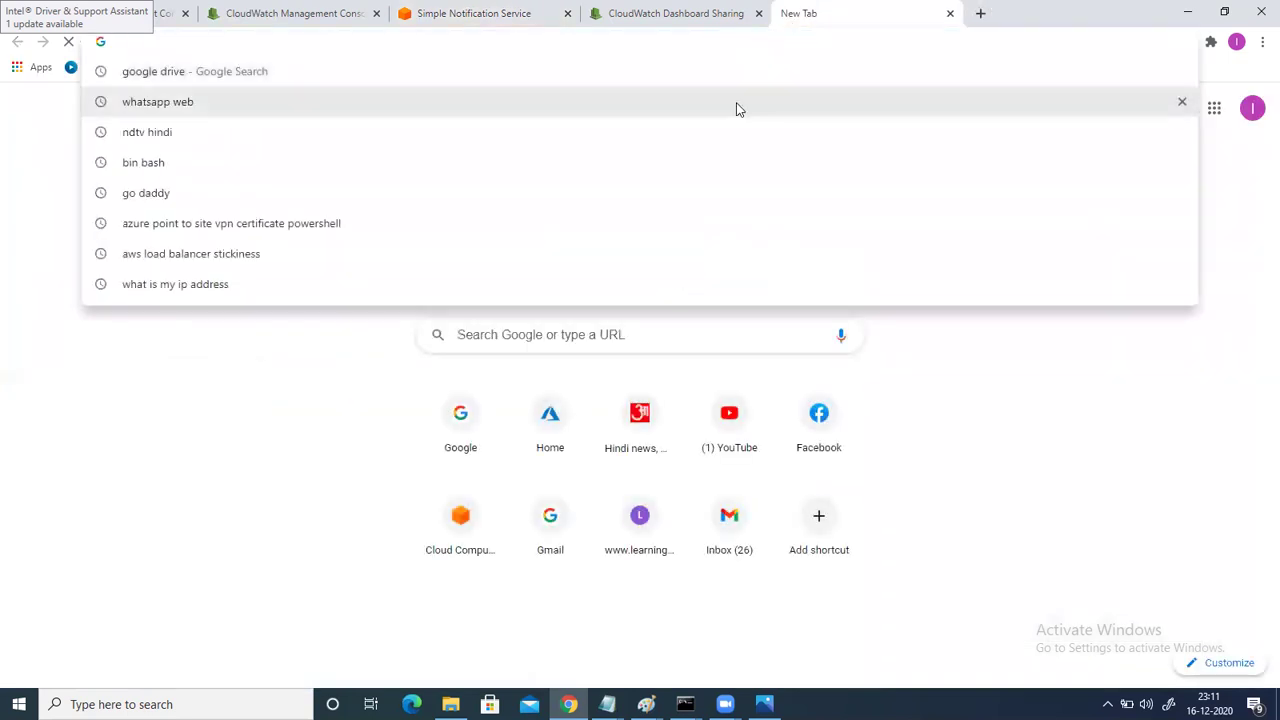
text(gmail)
key(Return)
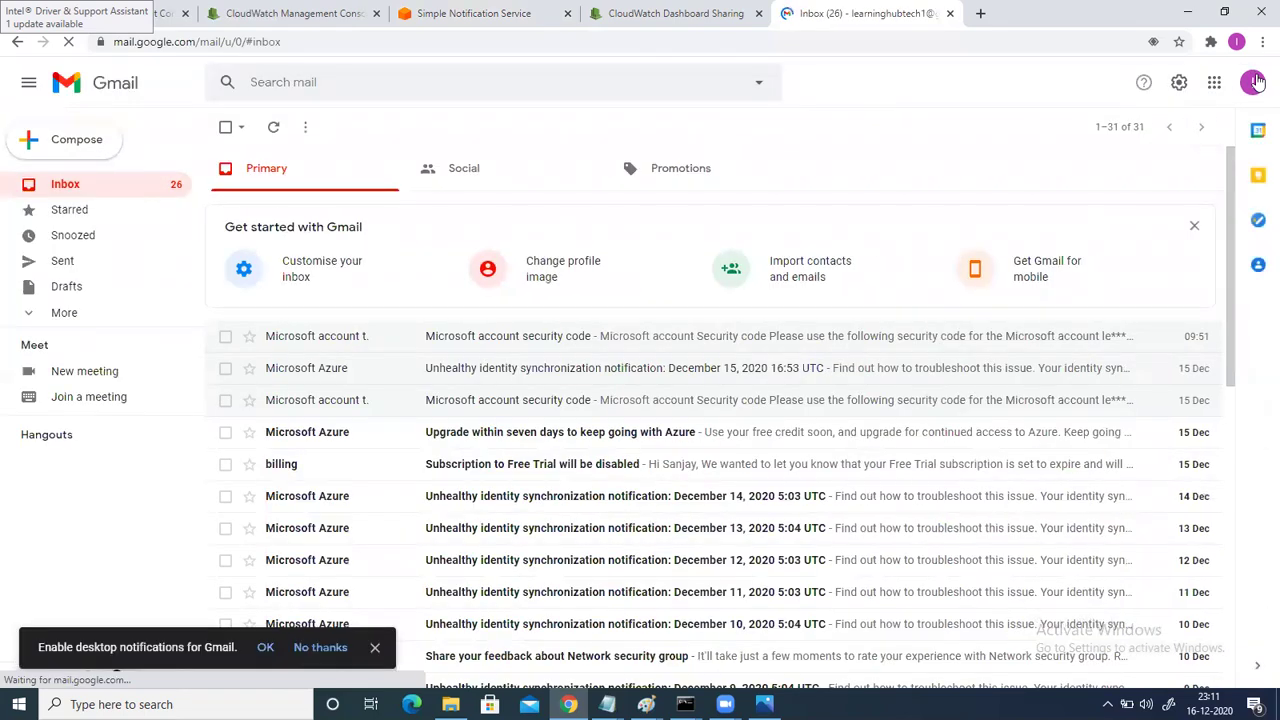
Sign out of all Google accounts and sign back in with the subscribed account's password.
click(1254, 82)
scroll(1128, 505, down, 2)
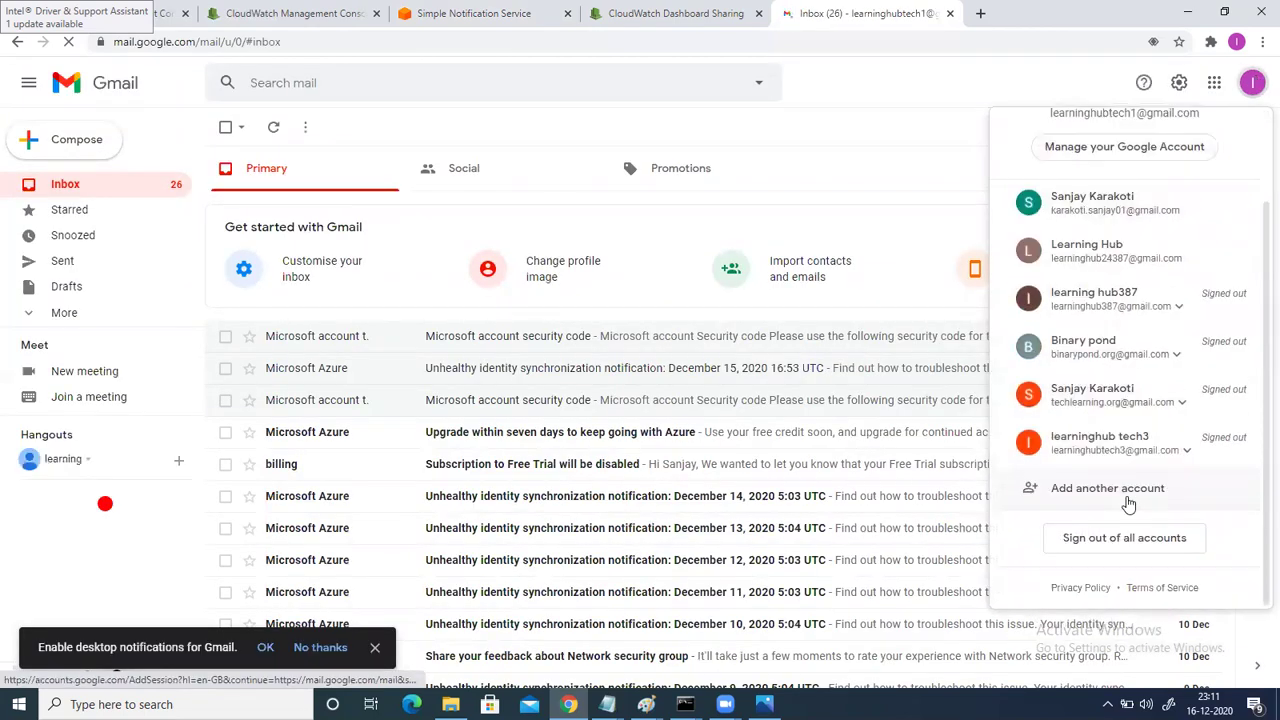
click(1120, 537)
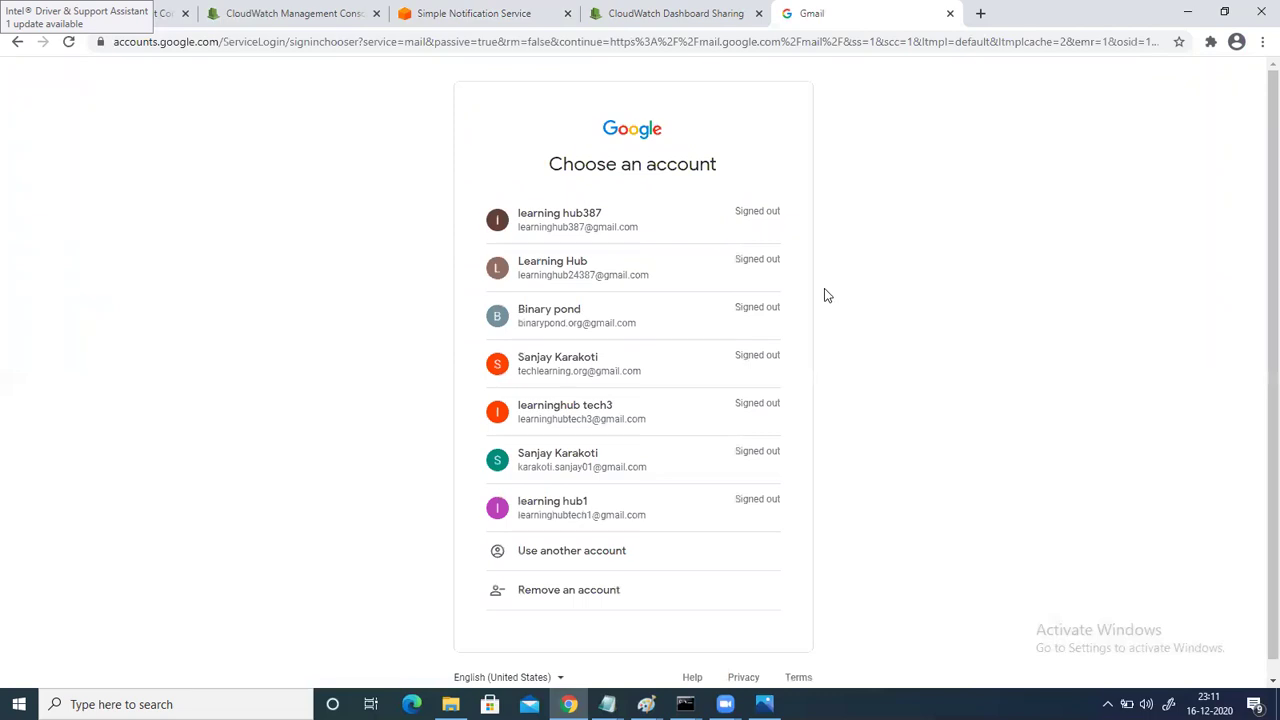
click(617, 458)
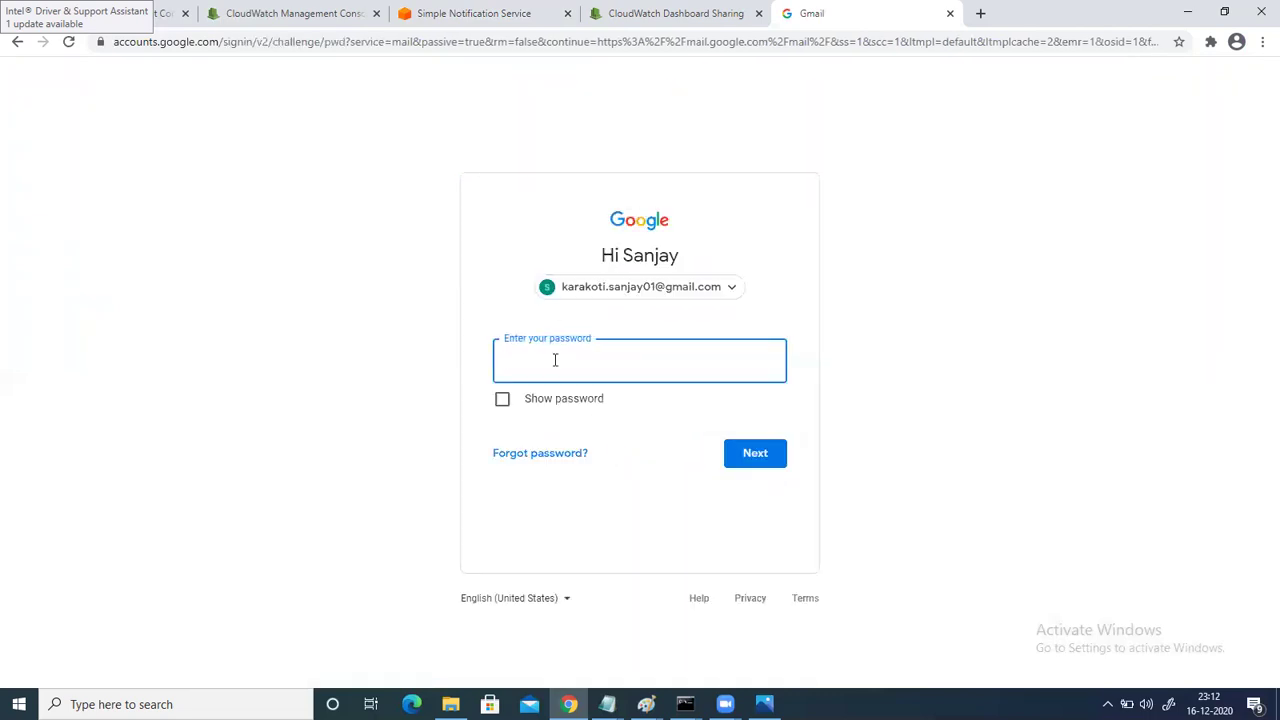
text(••••••••)
click(757, 452)
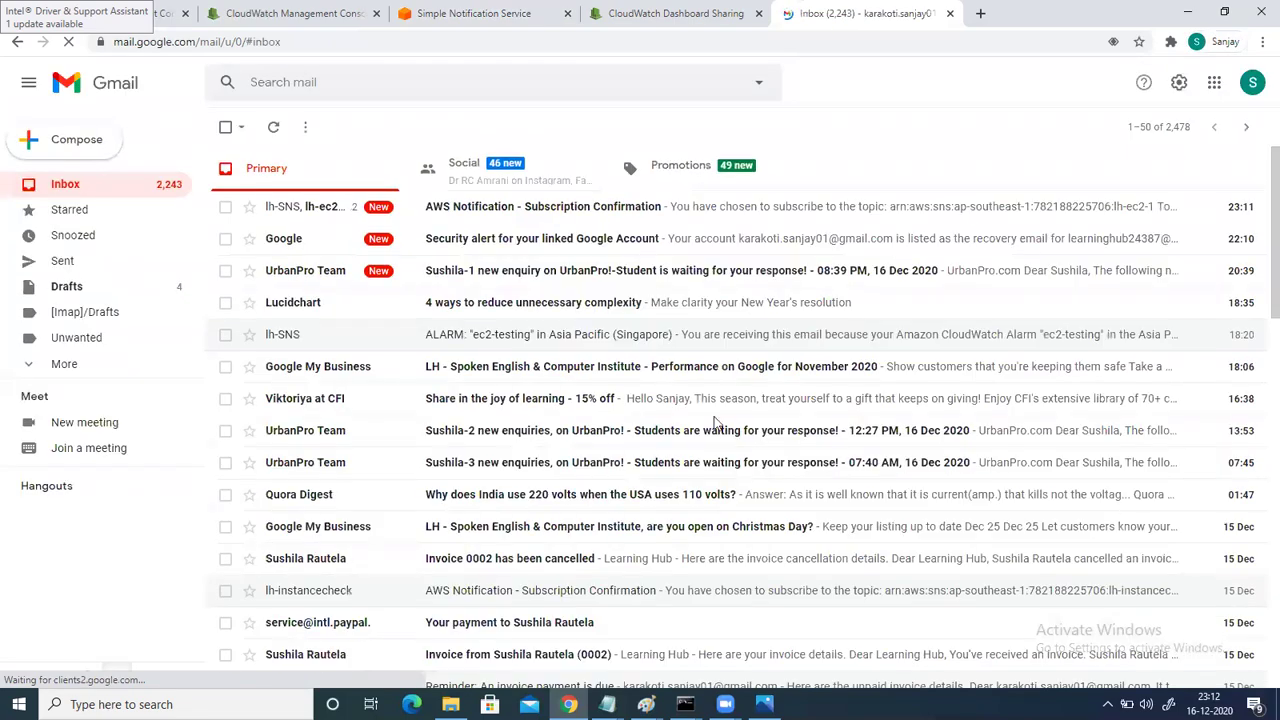
Open the AWS confirmation email, expand its trimmed content, and follow the Confirm subscription link.
click(322, 216)
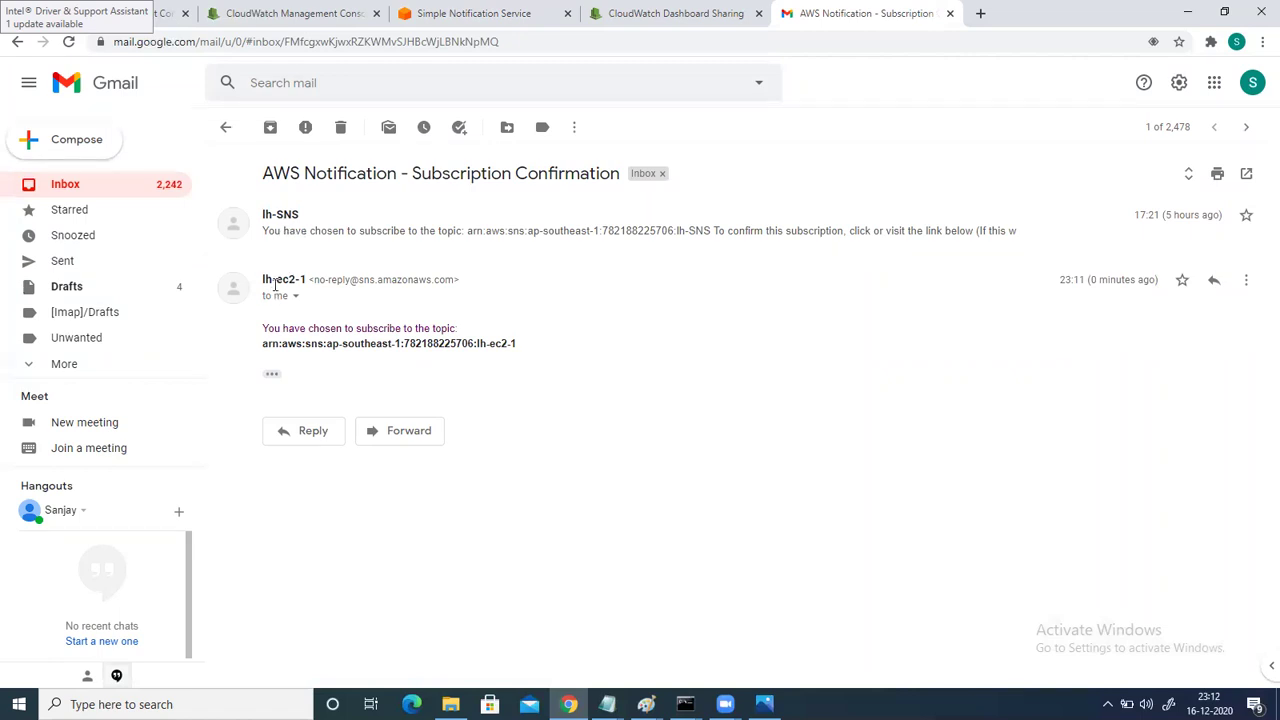
mouse_move(267, 278)
click(272, 376)
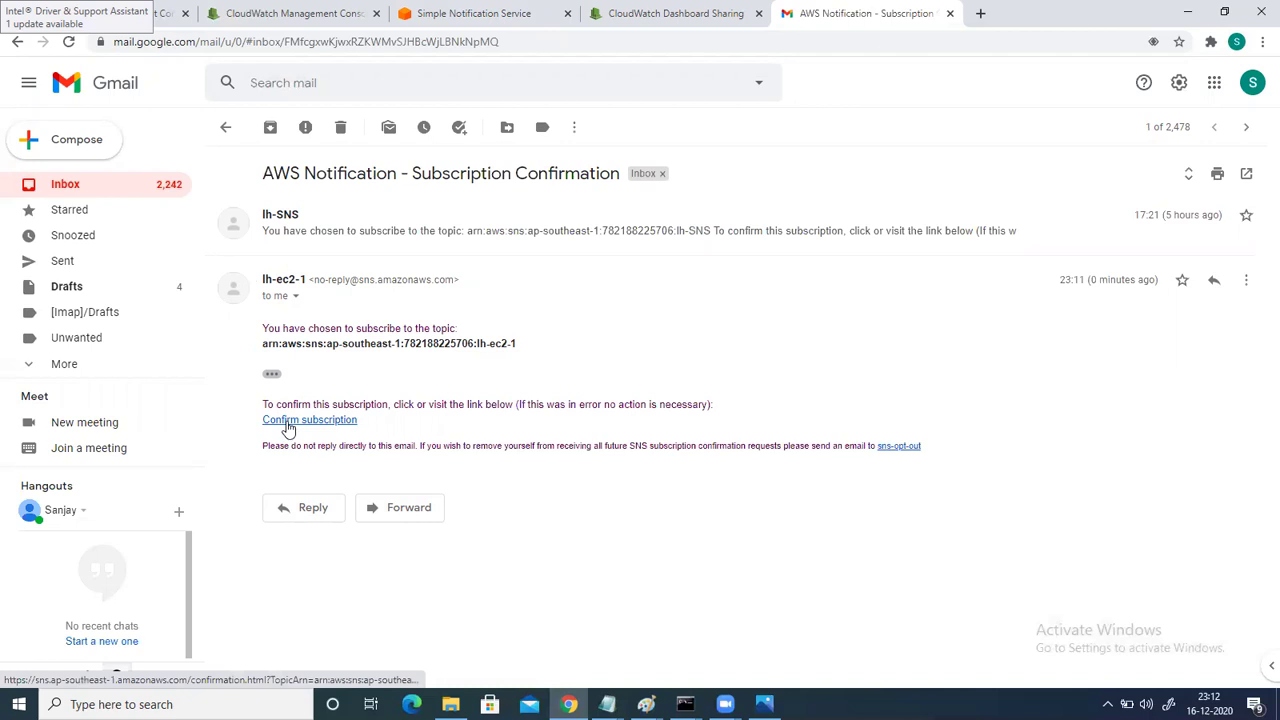
click(286, 425)
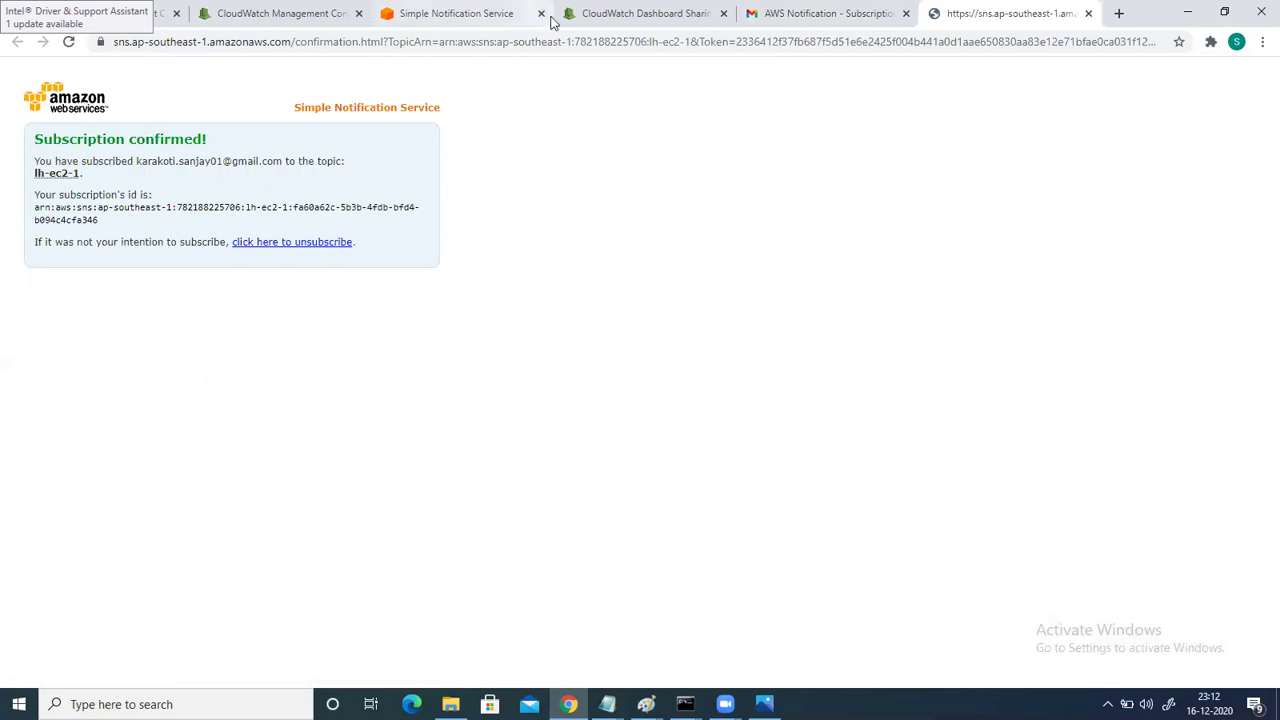
Reload the SNS subscription to verify Status: Confirmed, then return to the CloudWatch alarm tab.
click(590, 14)
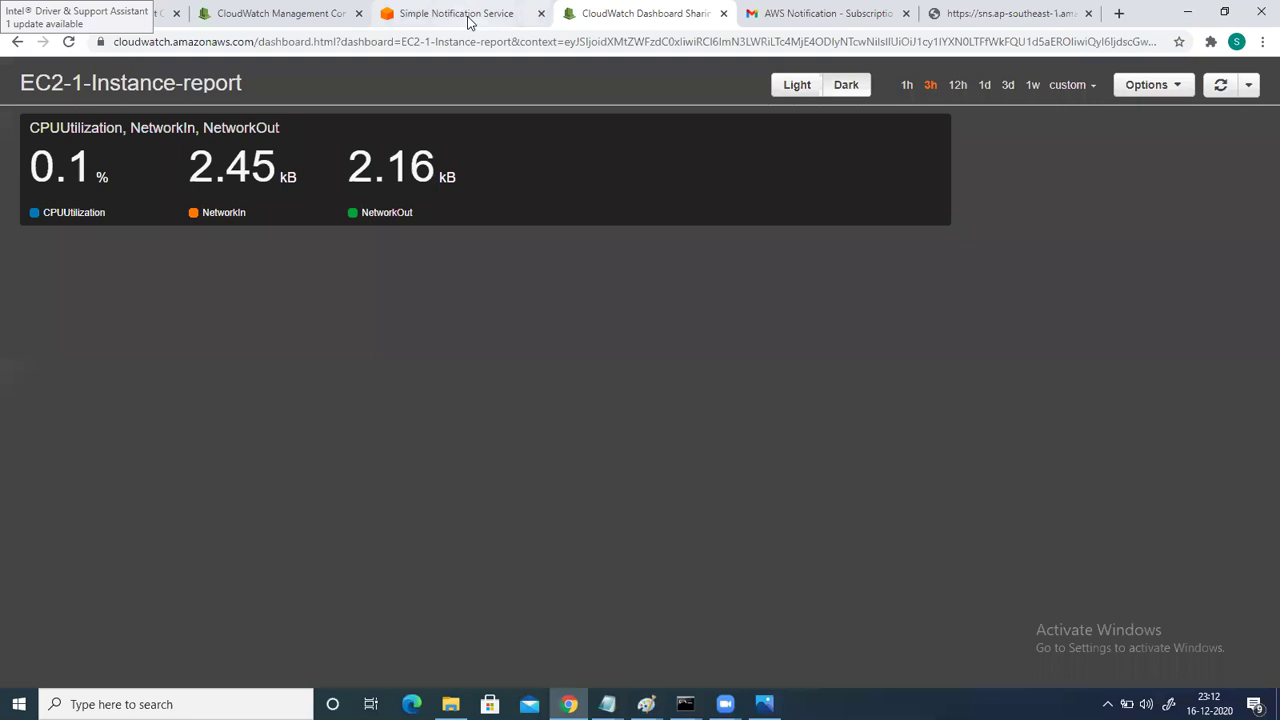
click(458, 14)
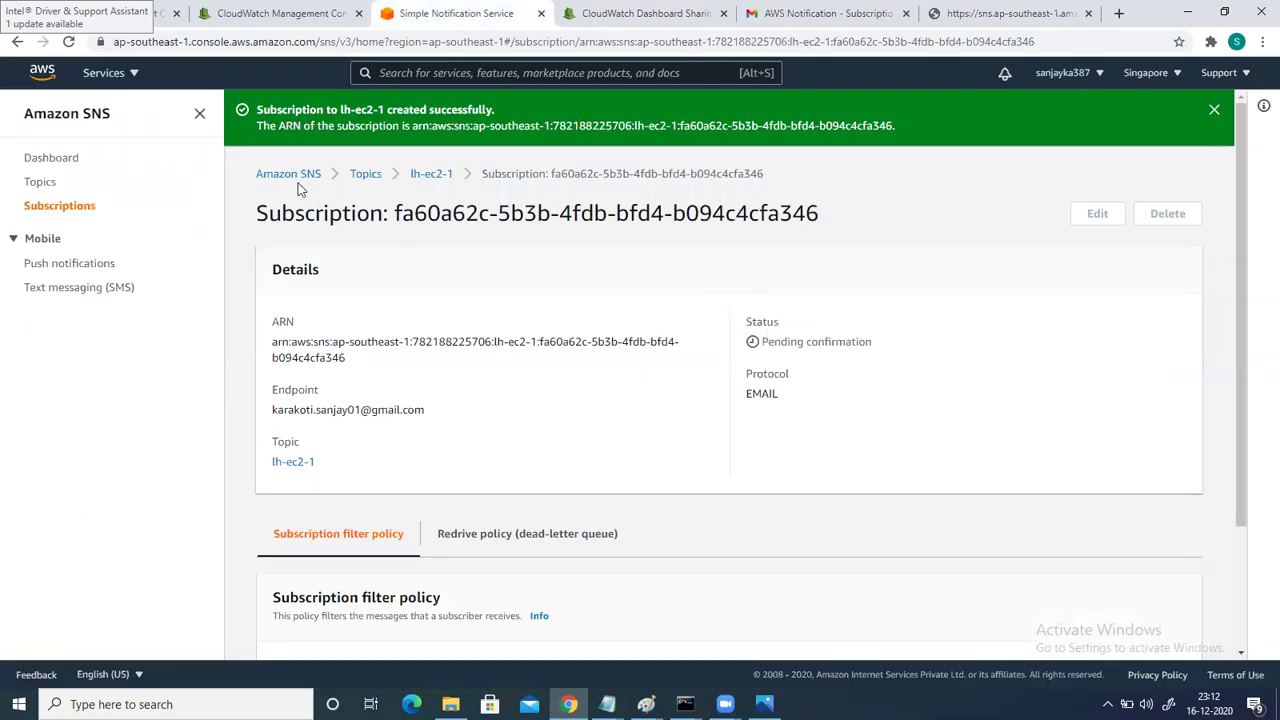
click(66, 43)
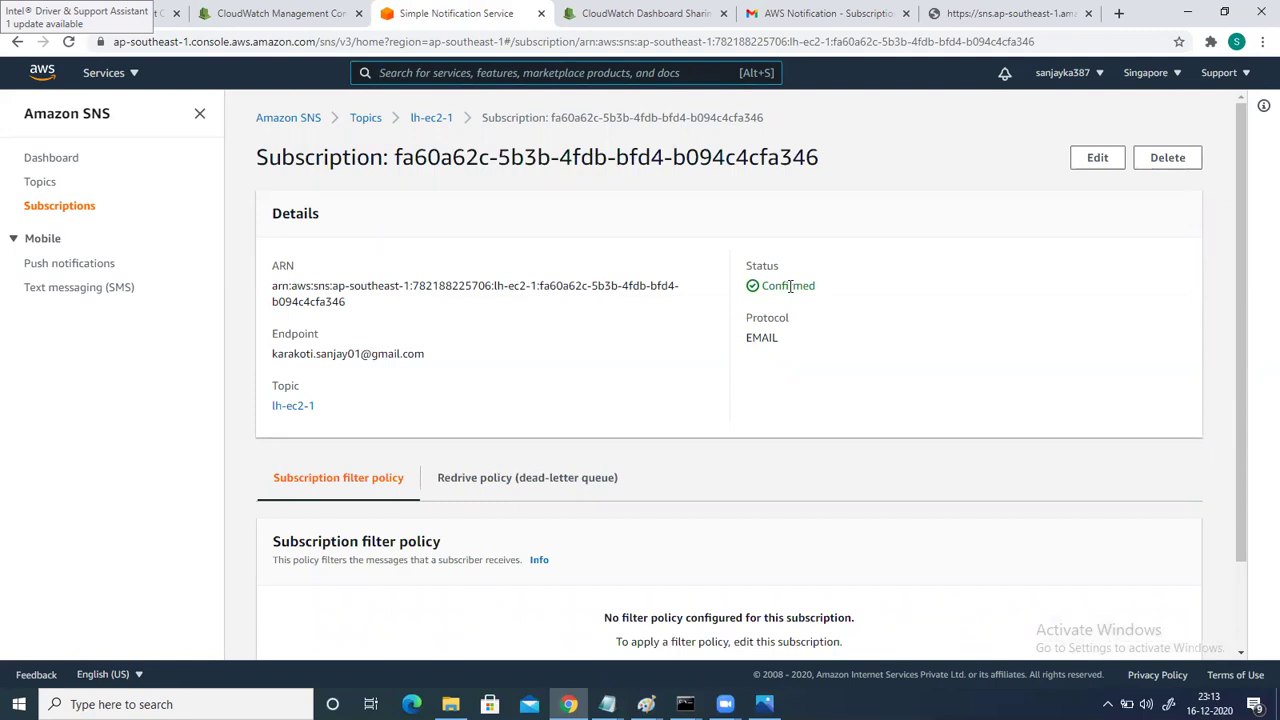
click(290, 13)
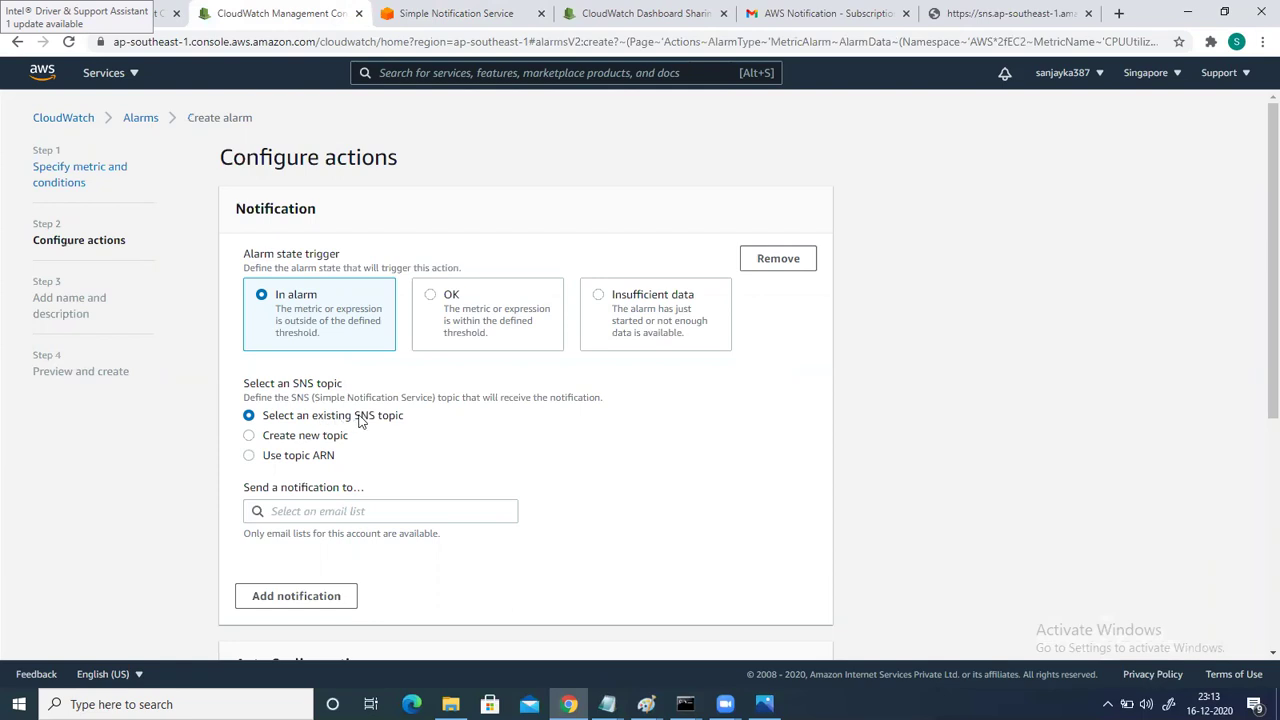
Add an In alarm notification that sends to the existing lh-ec2-1 SNS topic.
click(297, 510)
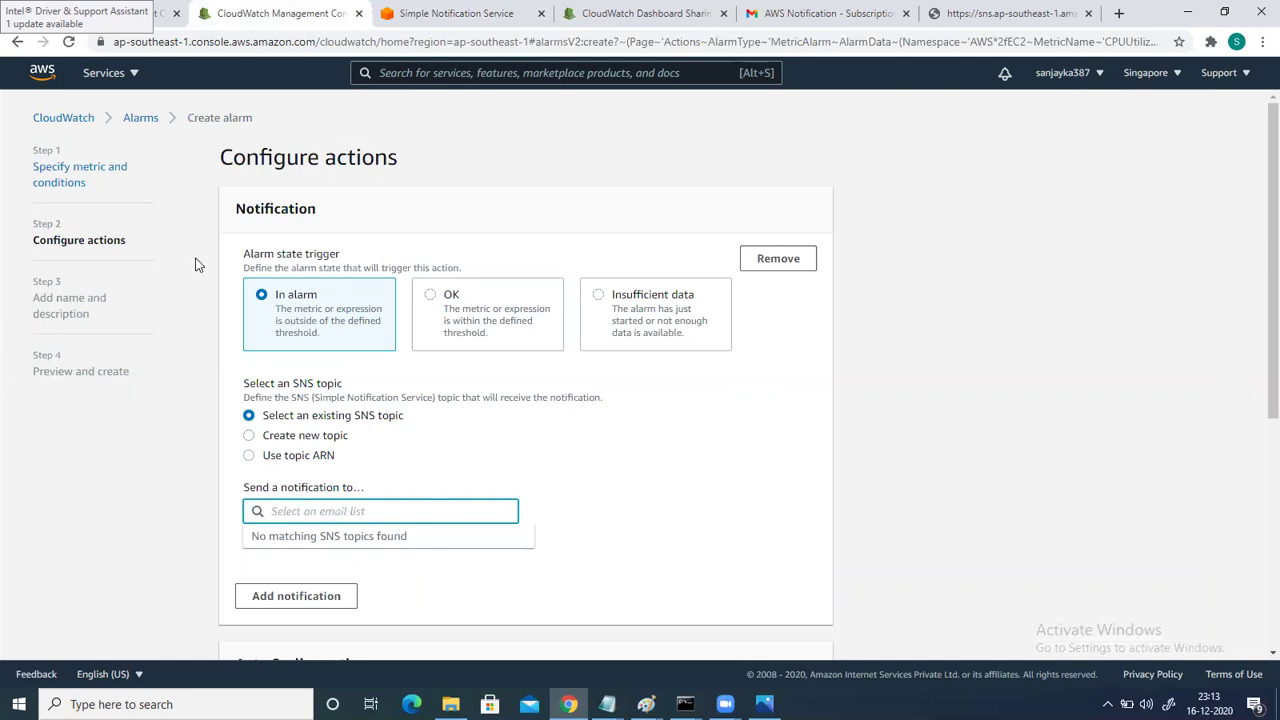
click(67, 42)
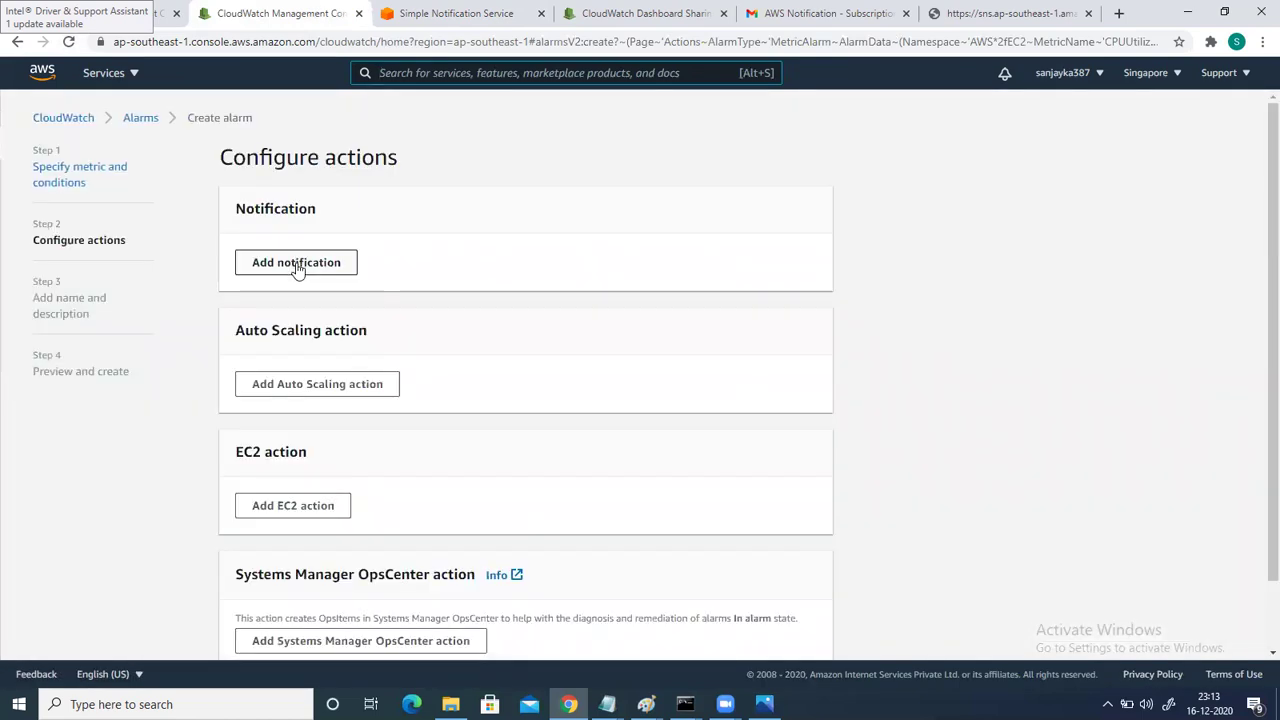
click(296, 264)
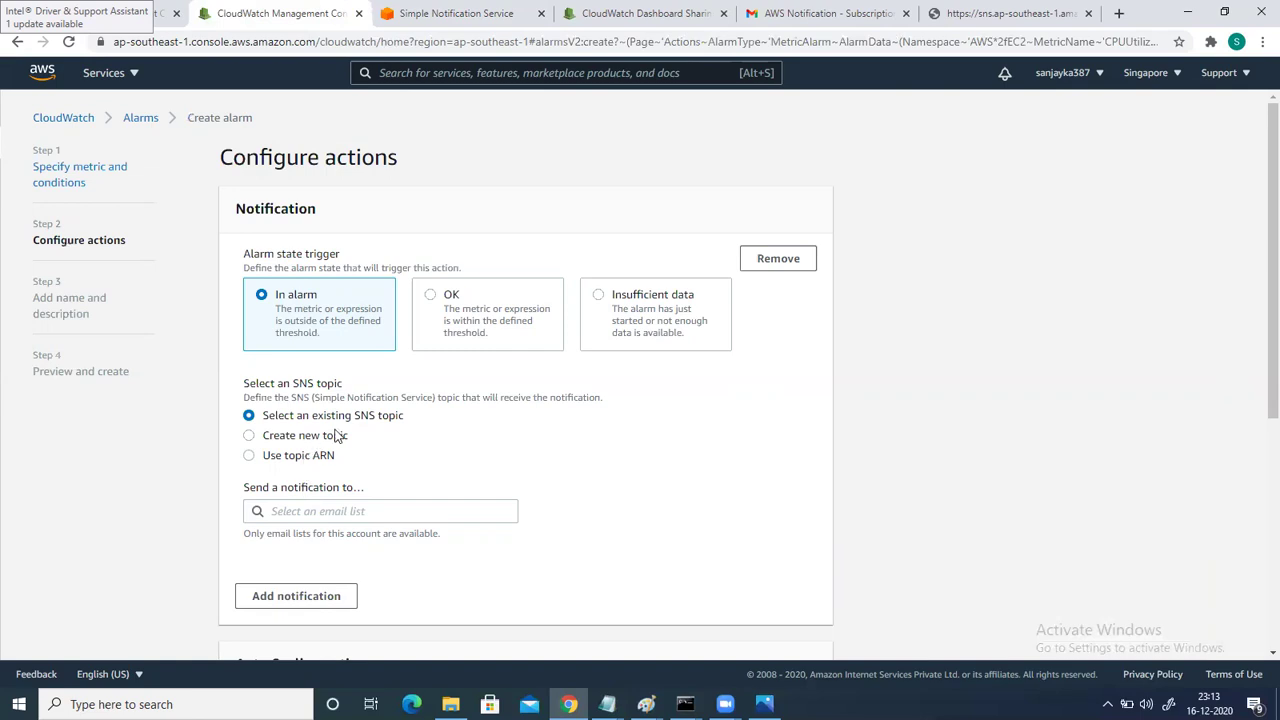
click(326, 513)
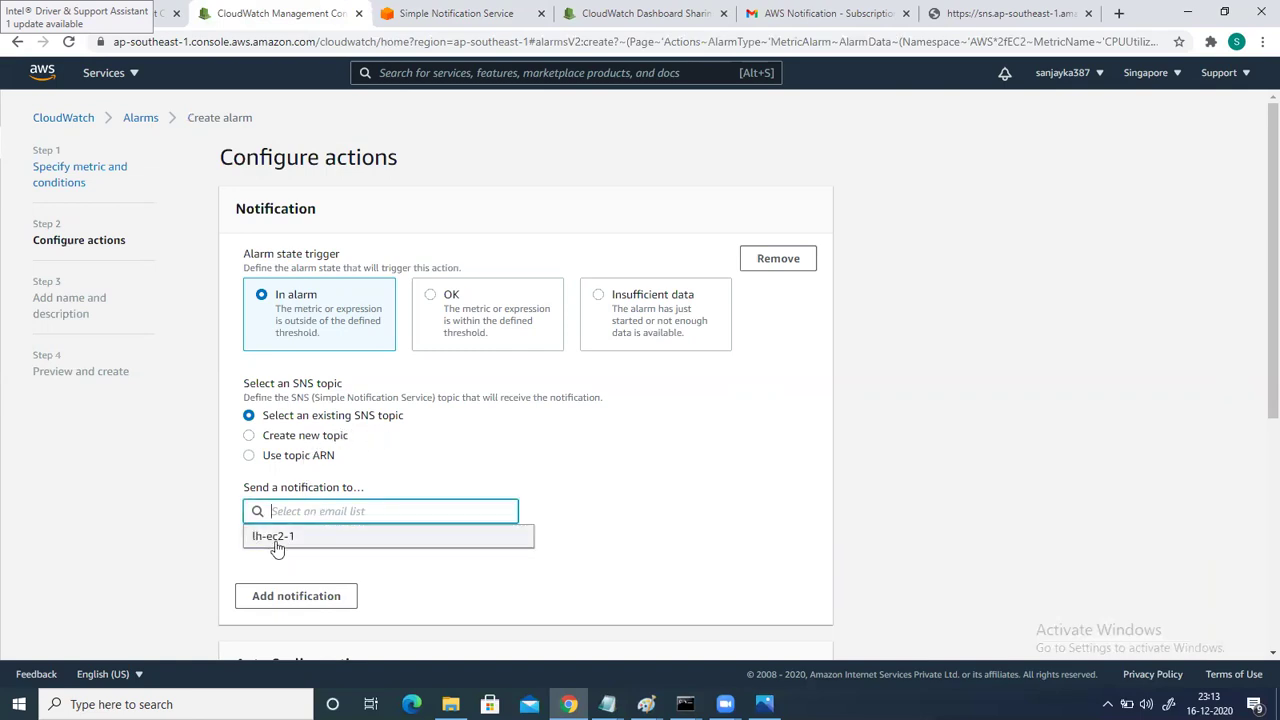
click(286, 537)
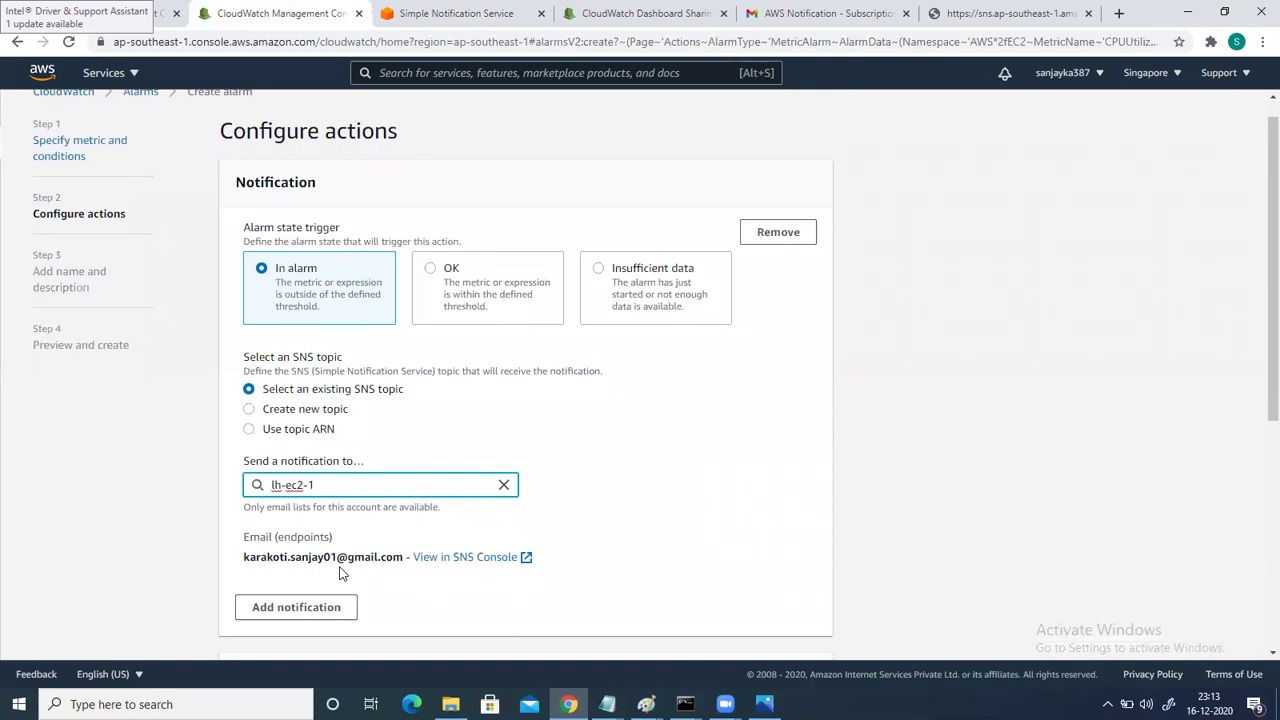
Add an EC2 action to terminate the instance when in alarm, and continue.
scroll(340, 572, down, 1)
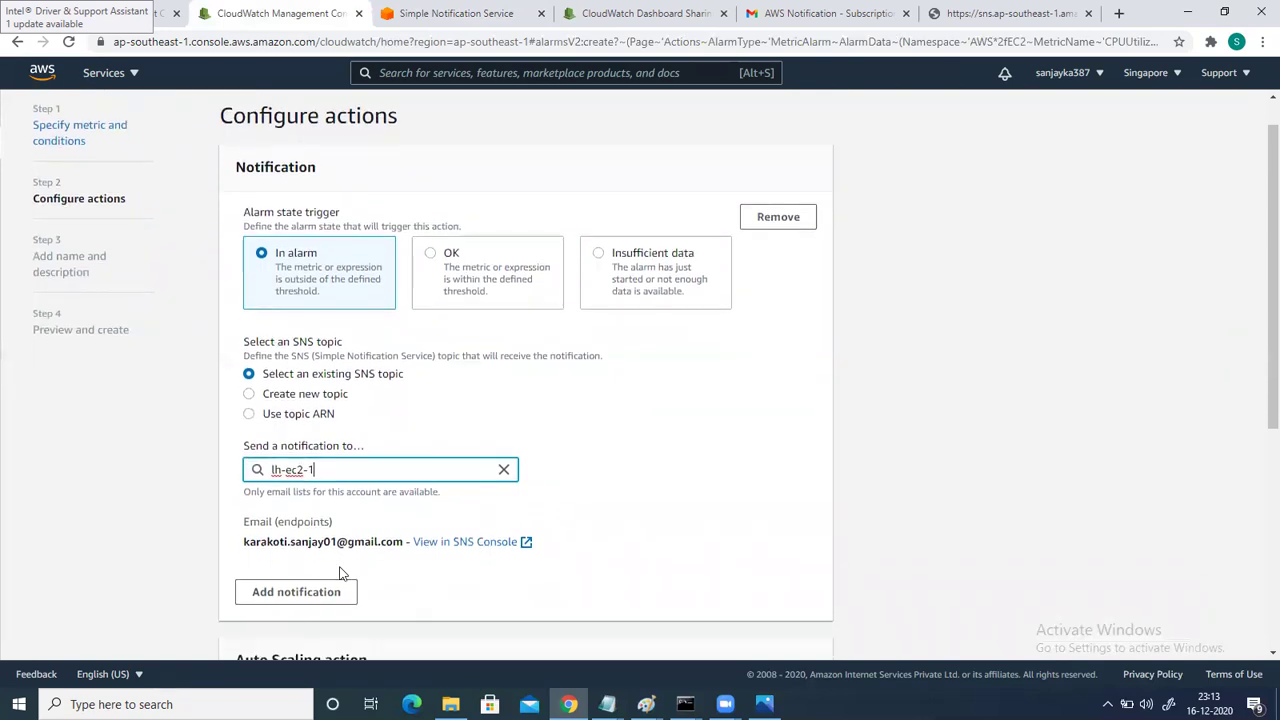
scroll(340, 572, down, 3)
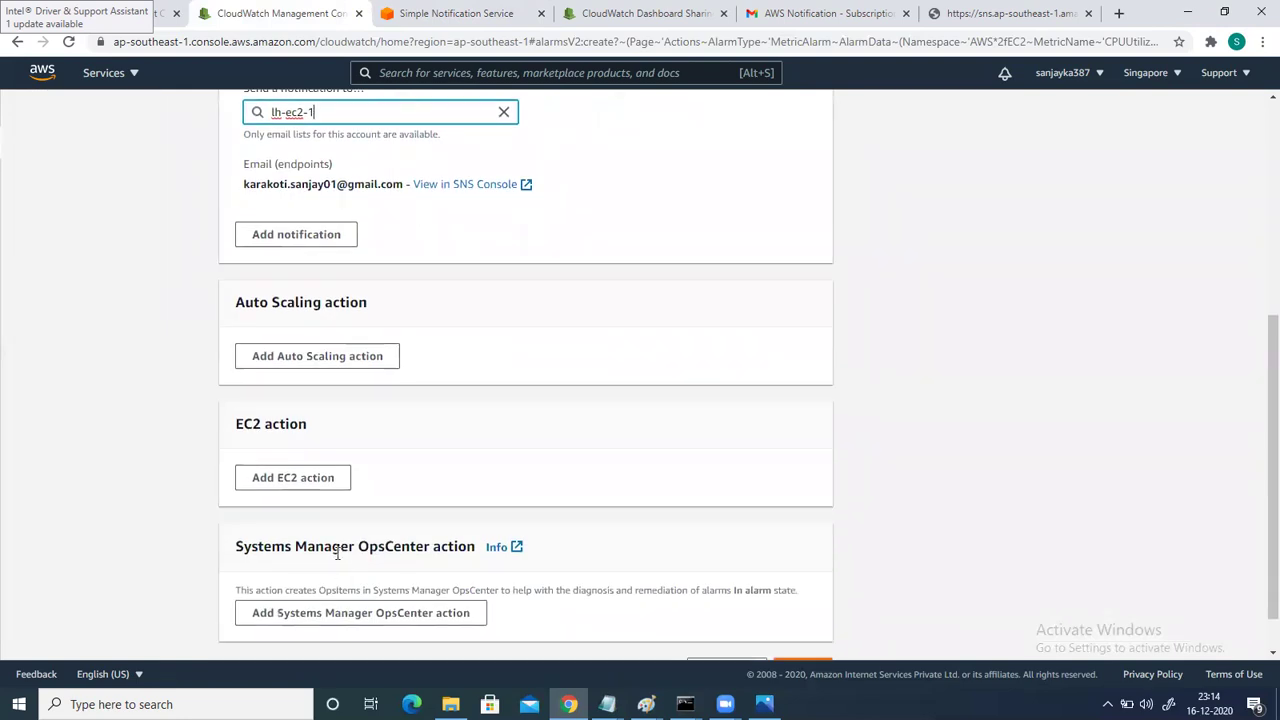
click(268, 477)
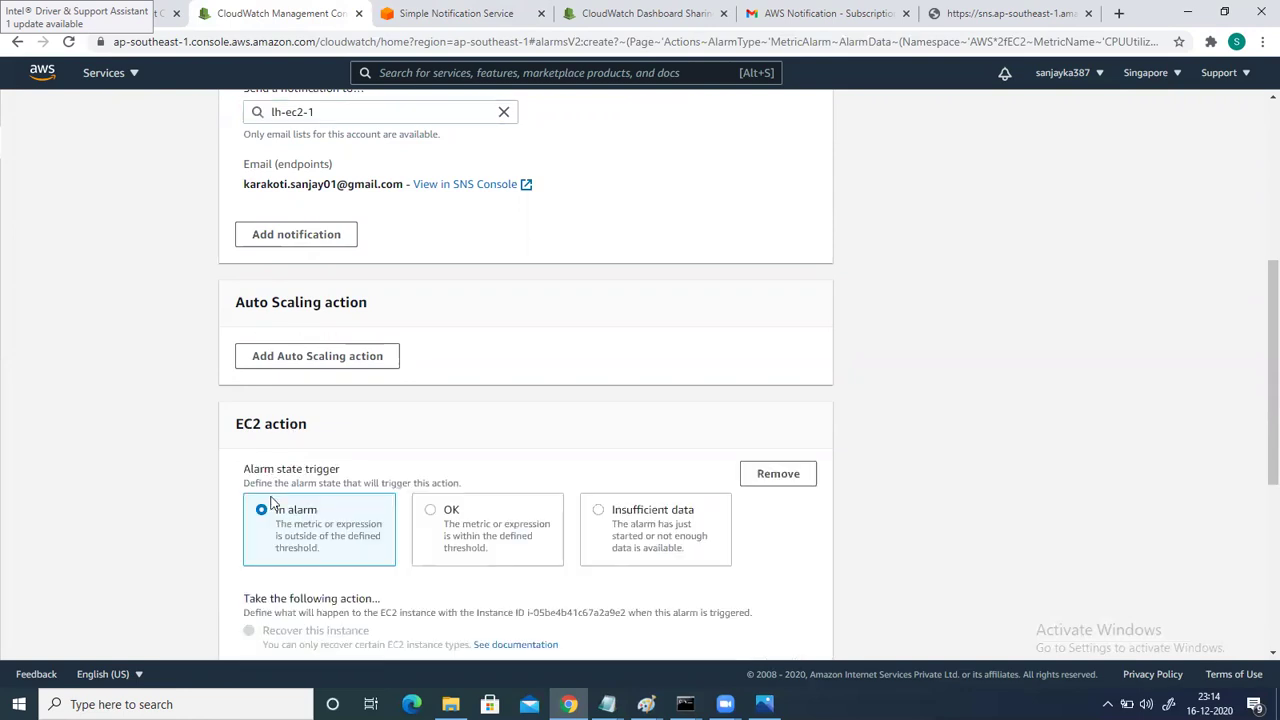
scroll(271, 500, down, 1)
scroll(270, 503, down, 1)
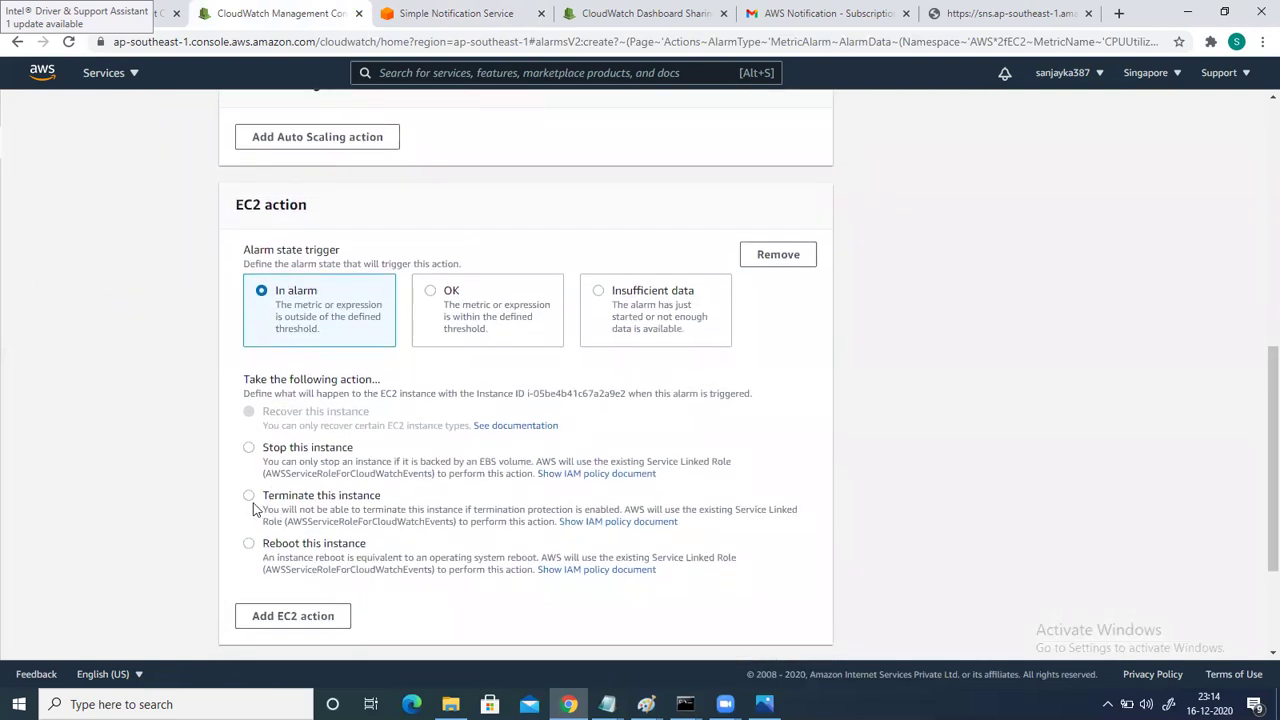
click(249, 500)
scroll(317, 514, down, 2)
key(Return)
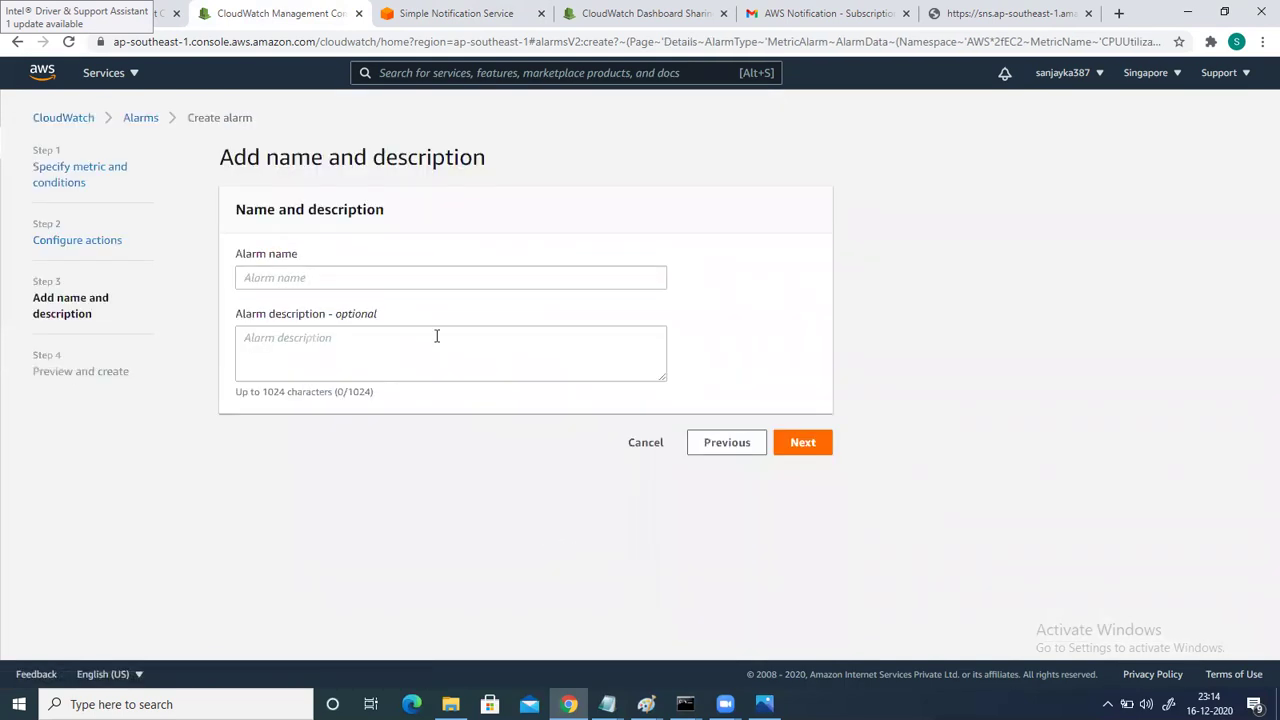
Name the alarm lh-ec2-1-alarm, paste the same text as its description, and continue.
click(318, 278)
text(l)
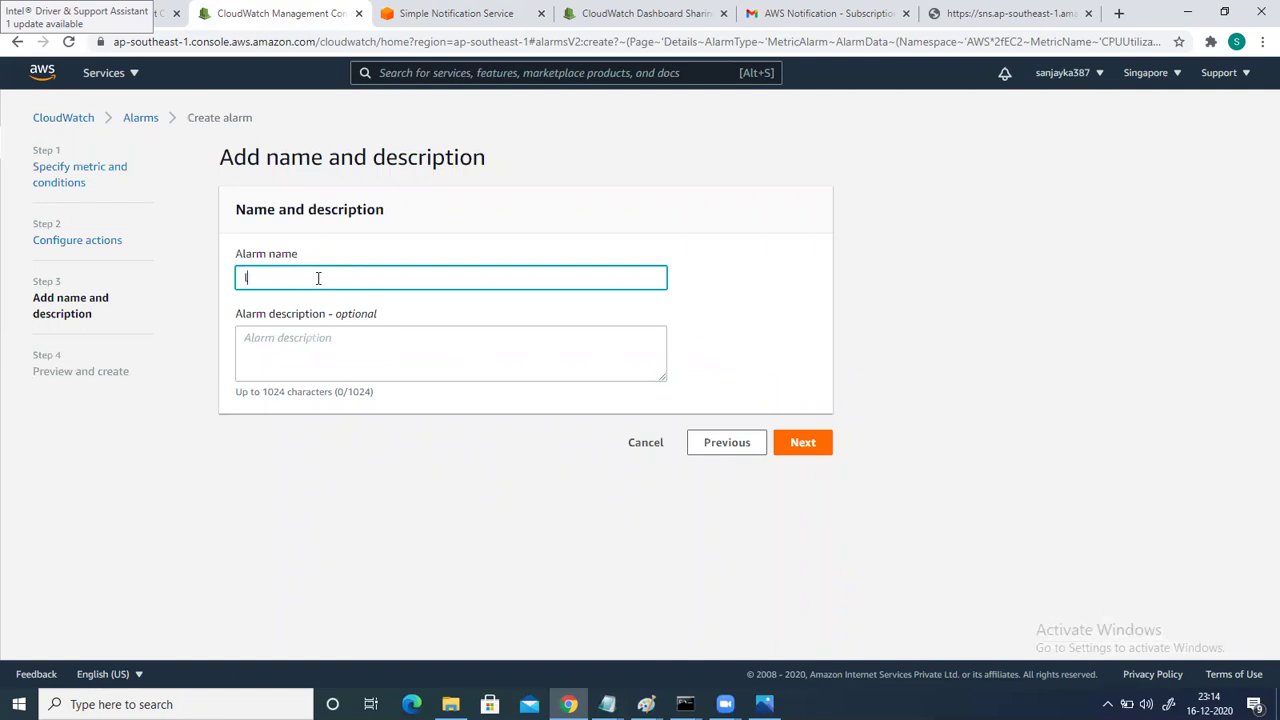
text(h-ec2-1-alarm)
drag(365, 280, 167, 253)
key(ctrl+c)
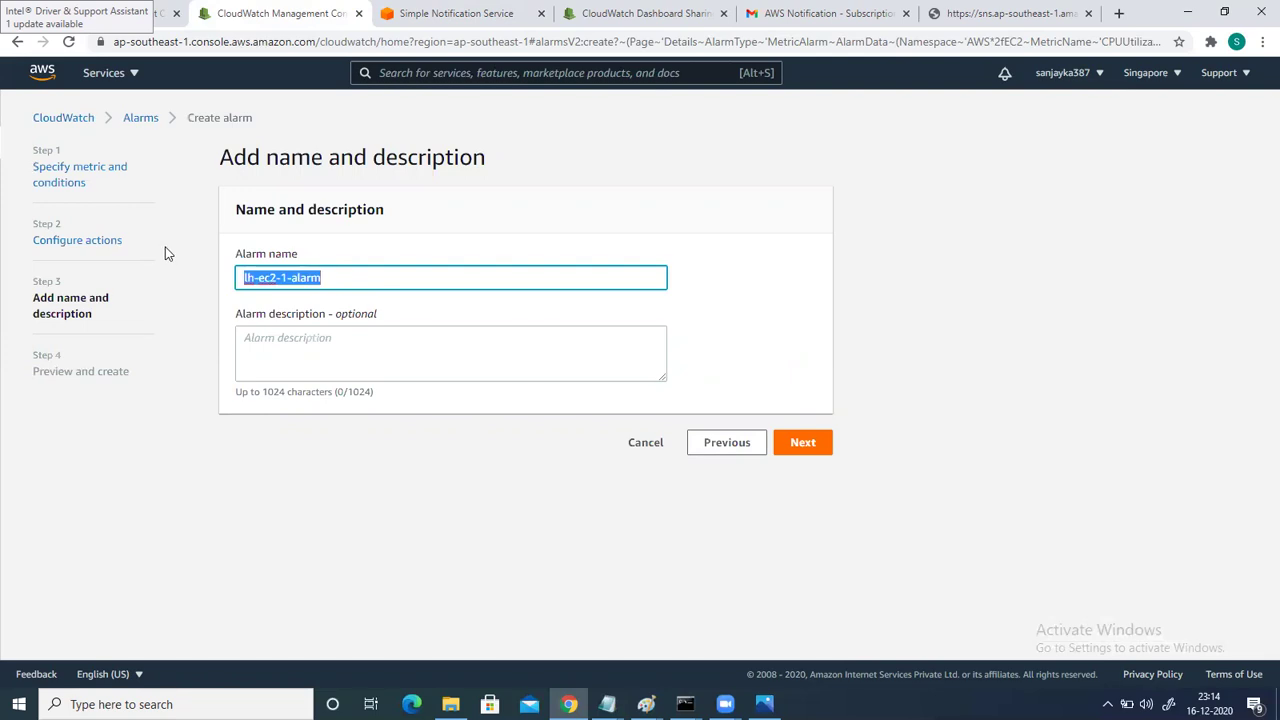
click(288, 350)
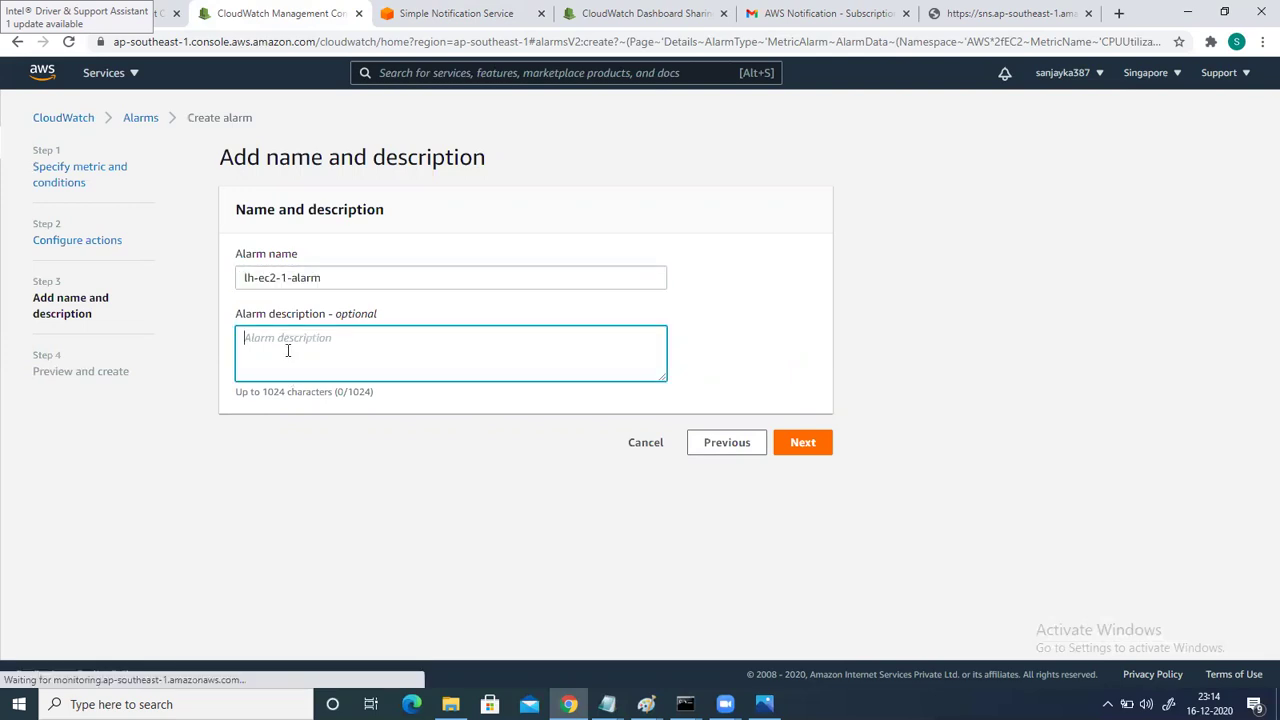
key(ctrl+v)
click(810, 450)
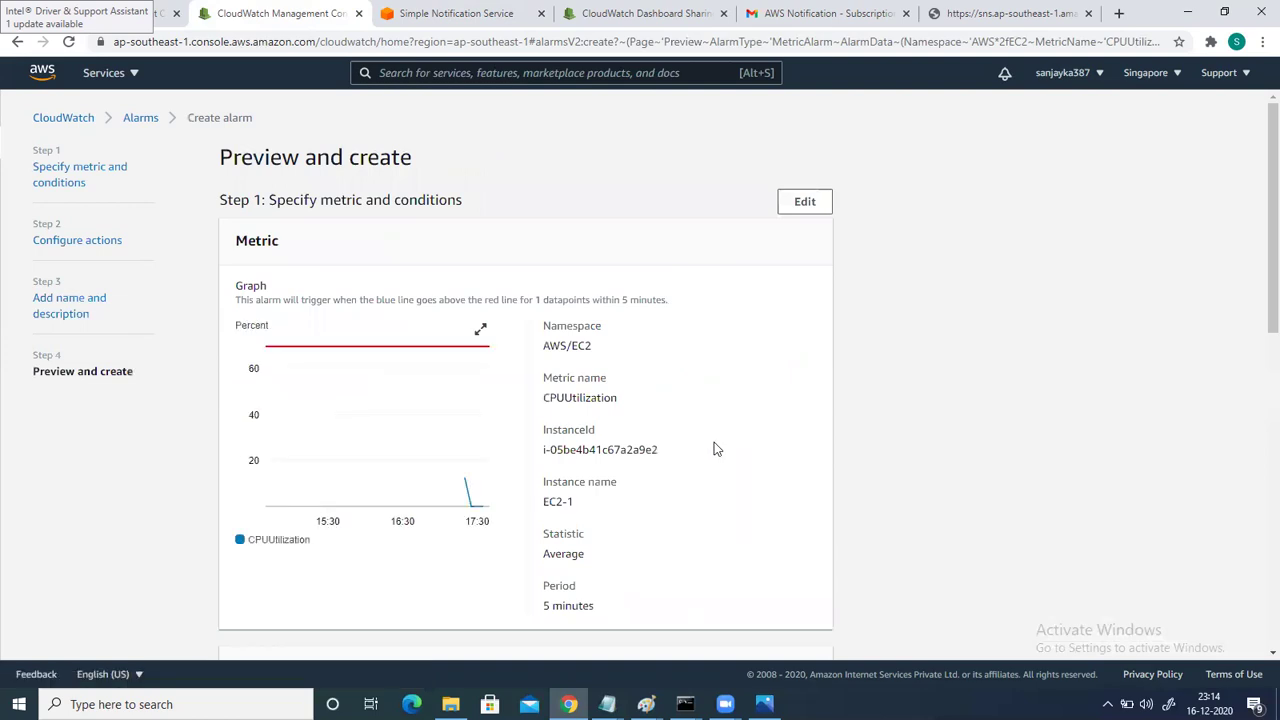
Review the Preview and create page and create lh-ec2-1-alarm.
scroll(714, 444, down, 10)
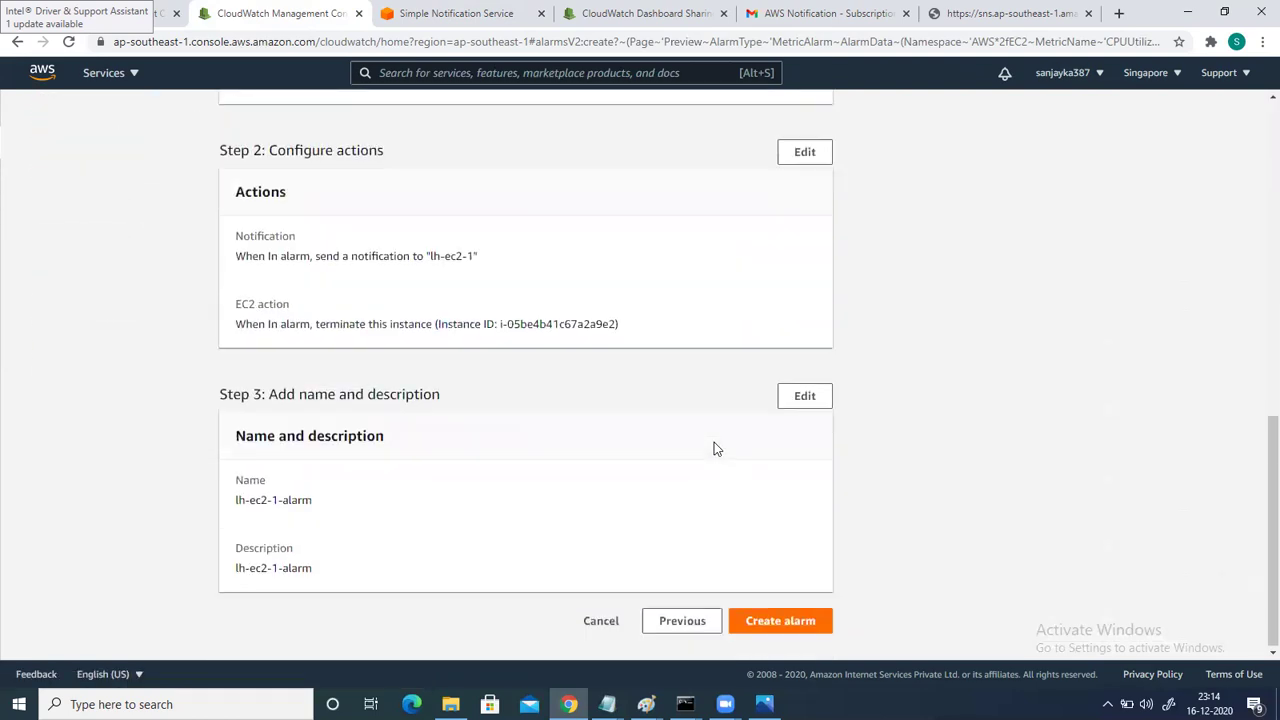
scroll(714, 449, up, 5)
scroll(714, 449, down, 3)
scroll(714, 449, down, 3)
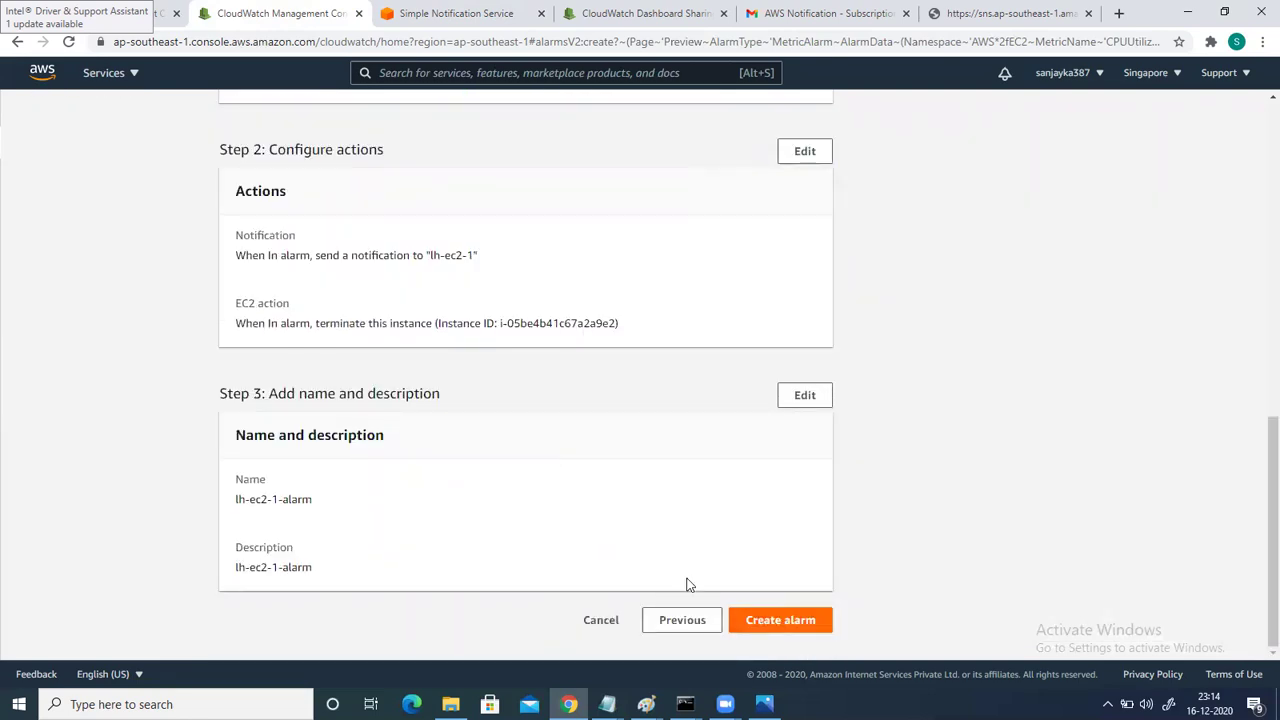
click(757, 604)
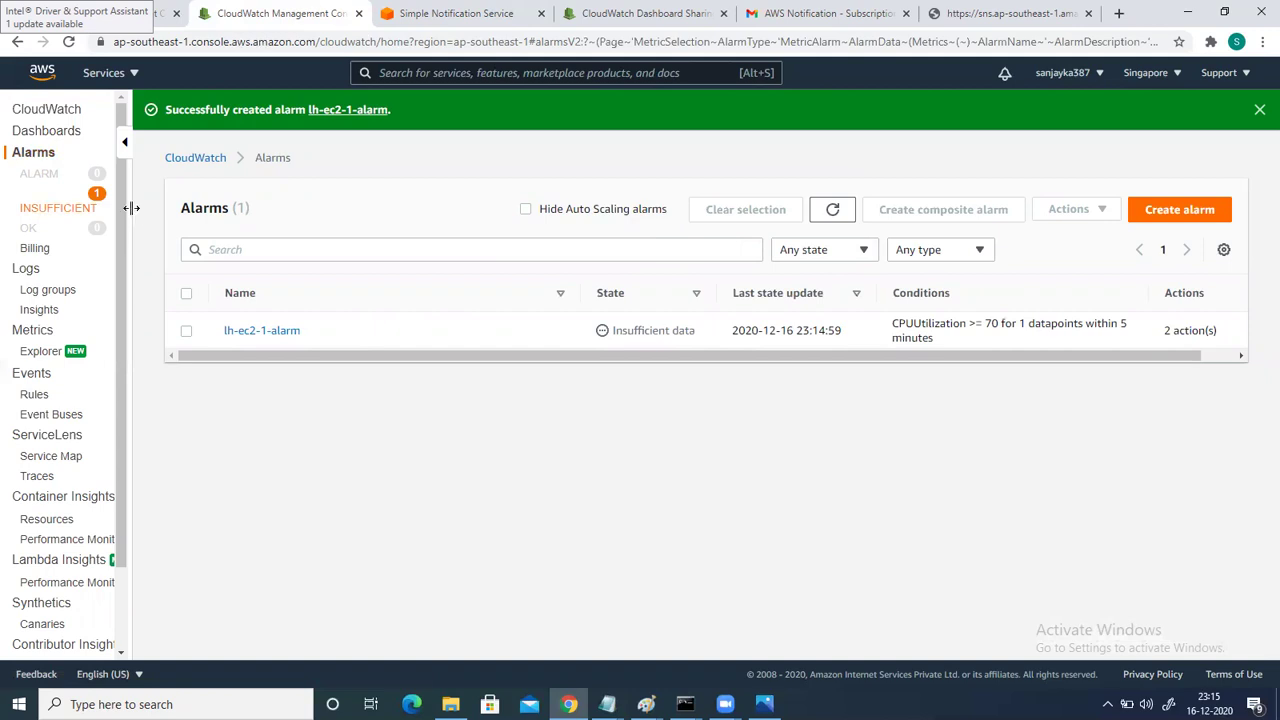
Wait for lh-ec2-1-alarm to show OK, then go to the EC2 Instances page.
drag(133, 218, 72, 201)
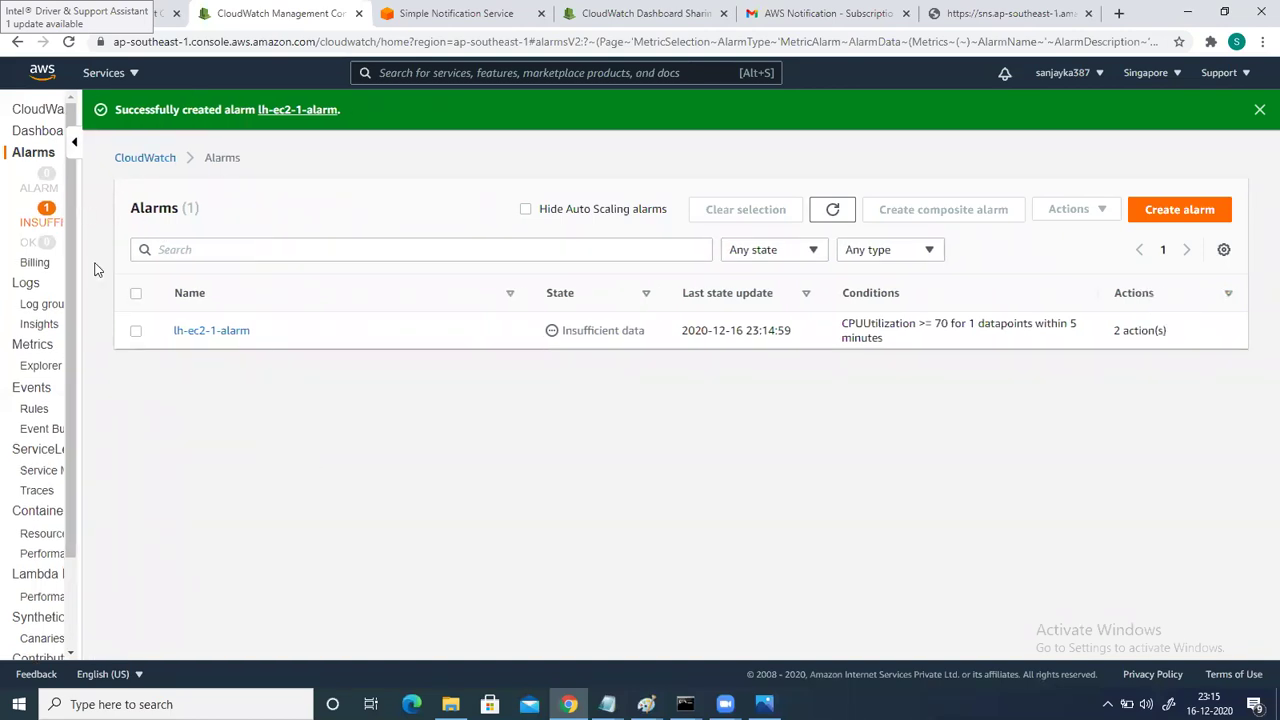
click(52, 145)
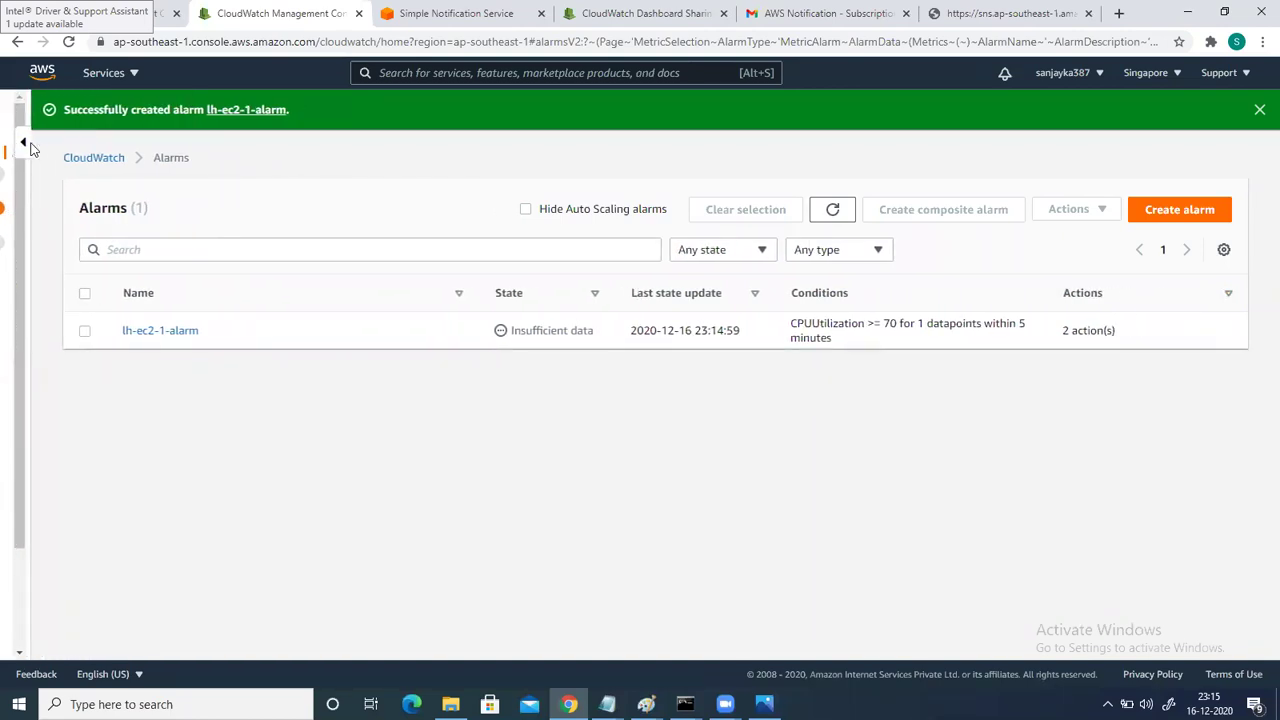
click(23, 143)
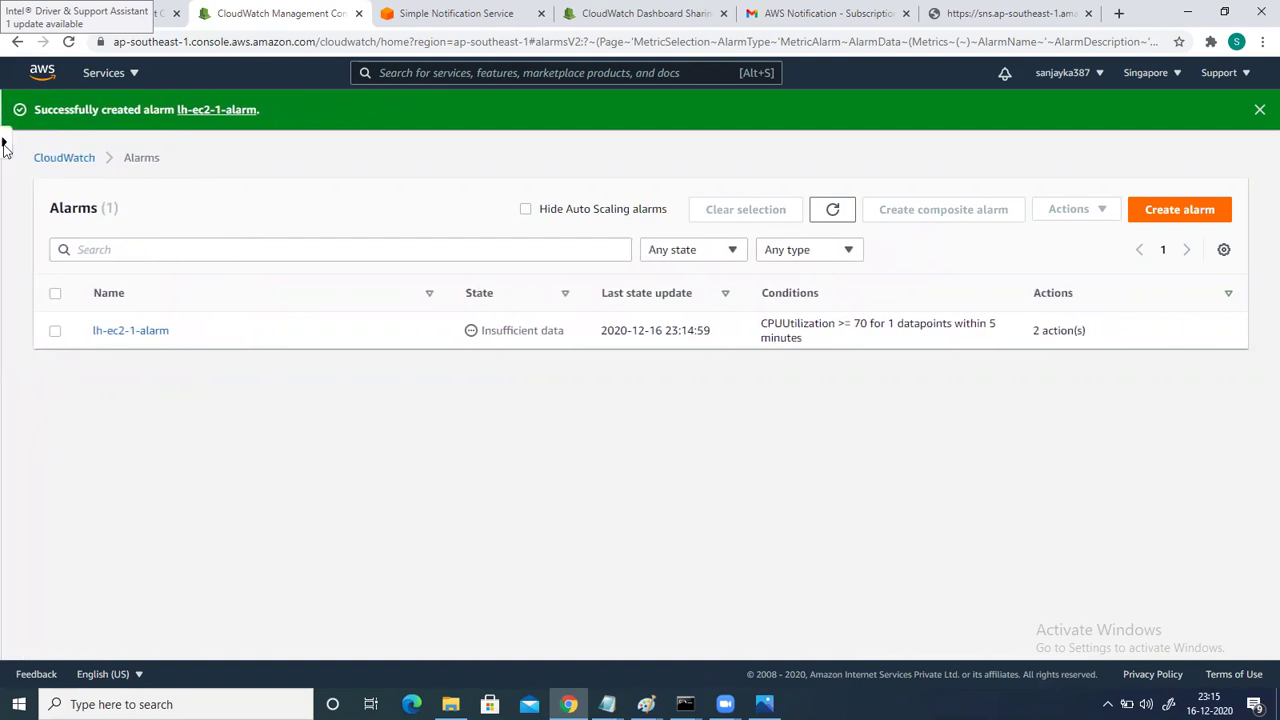
click(4, 143)
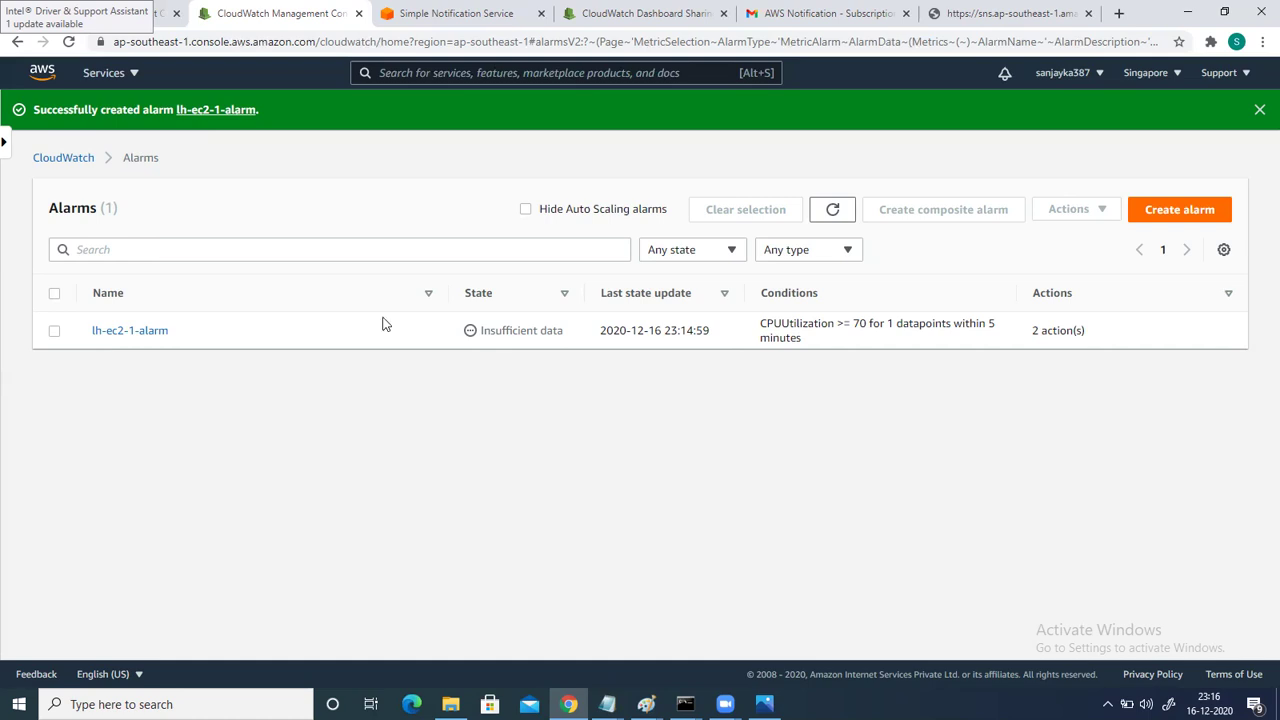
click(4, 148)
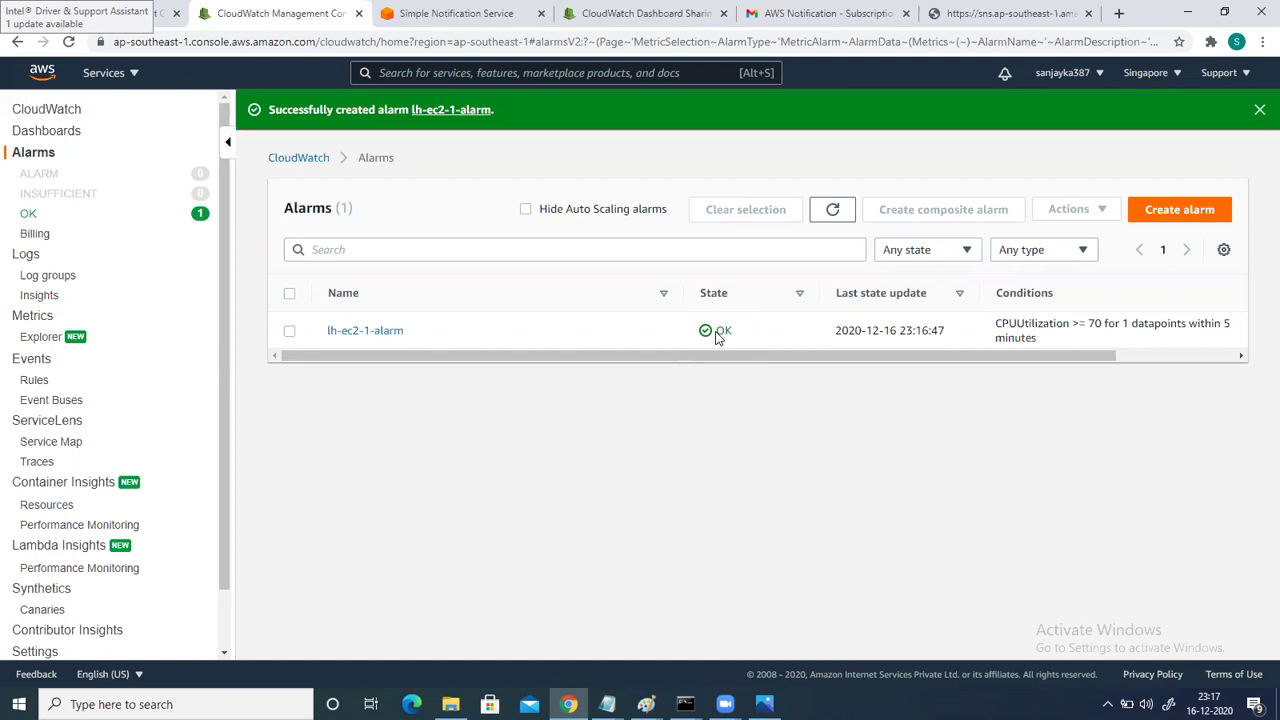
click(113, 14)
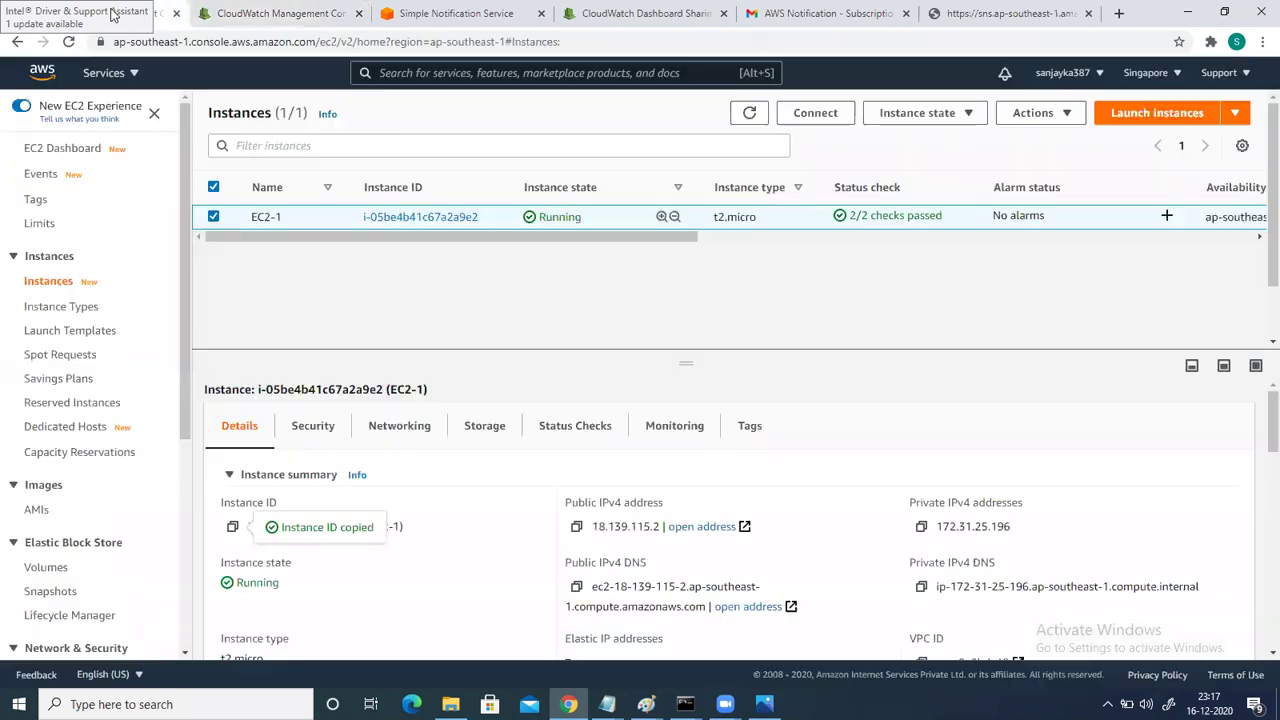
Copy EC2-1's public IPv4 address and open Command Prompt in the Downloads folder.
click(577, 526)
click(186, 700)
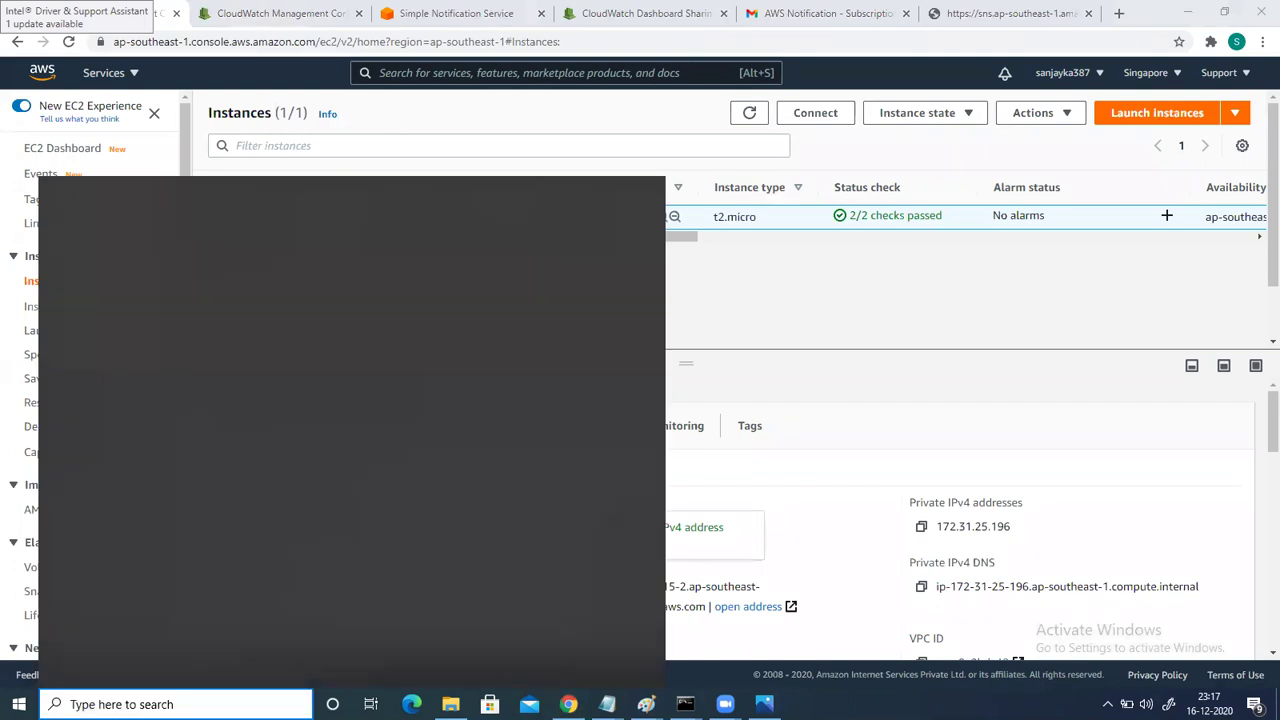
text(cmd)
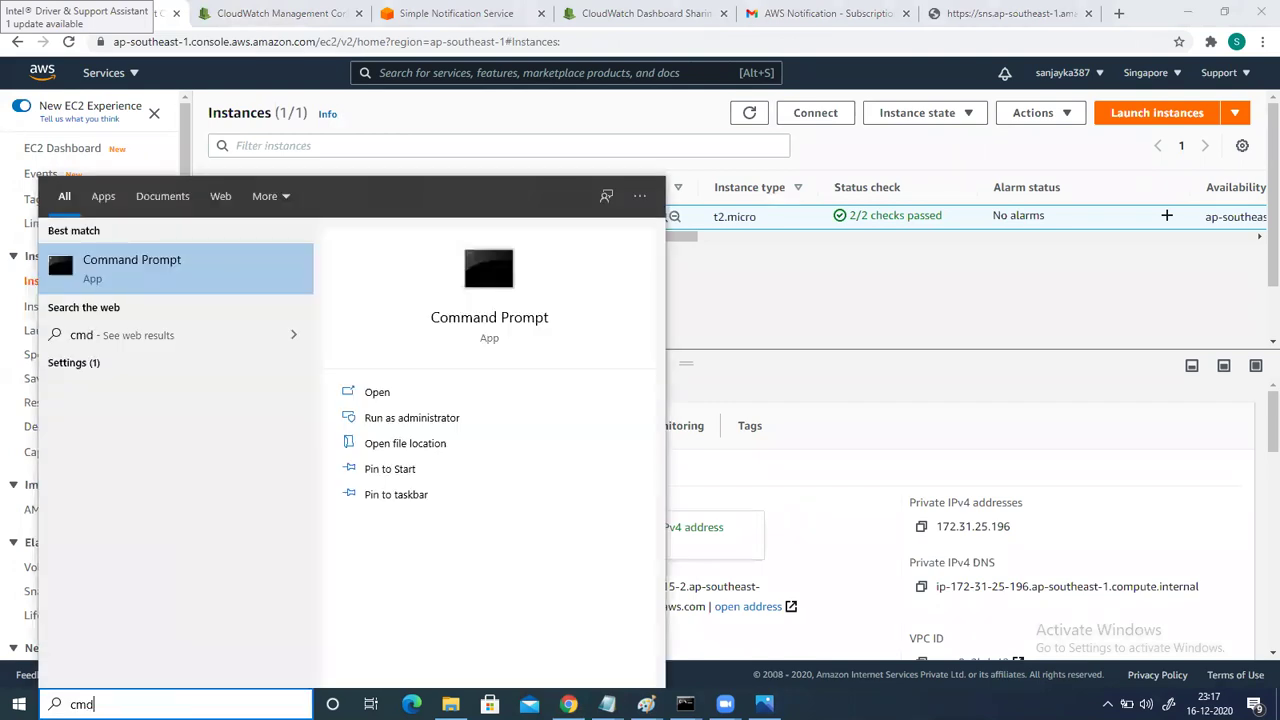
key(Return)
text(cd)
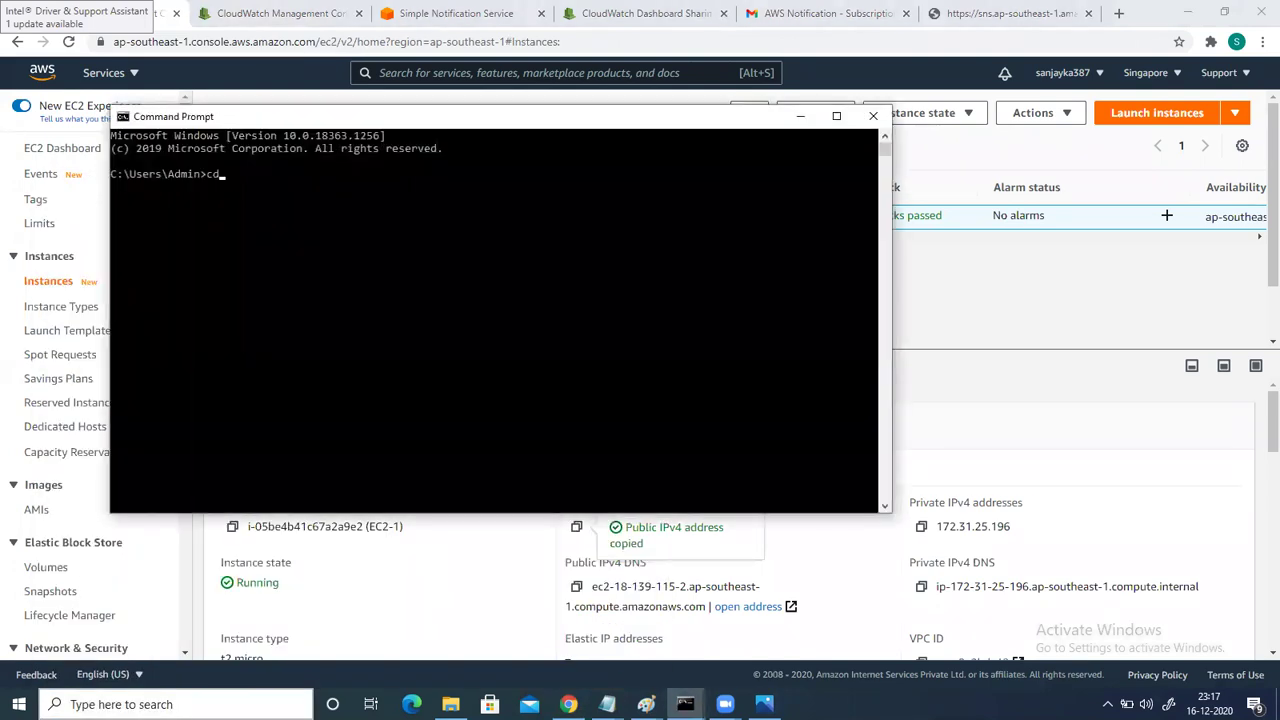
text( downloads)
key(Return)
text(ssh ec2-user@)
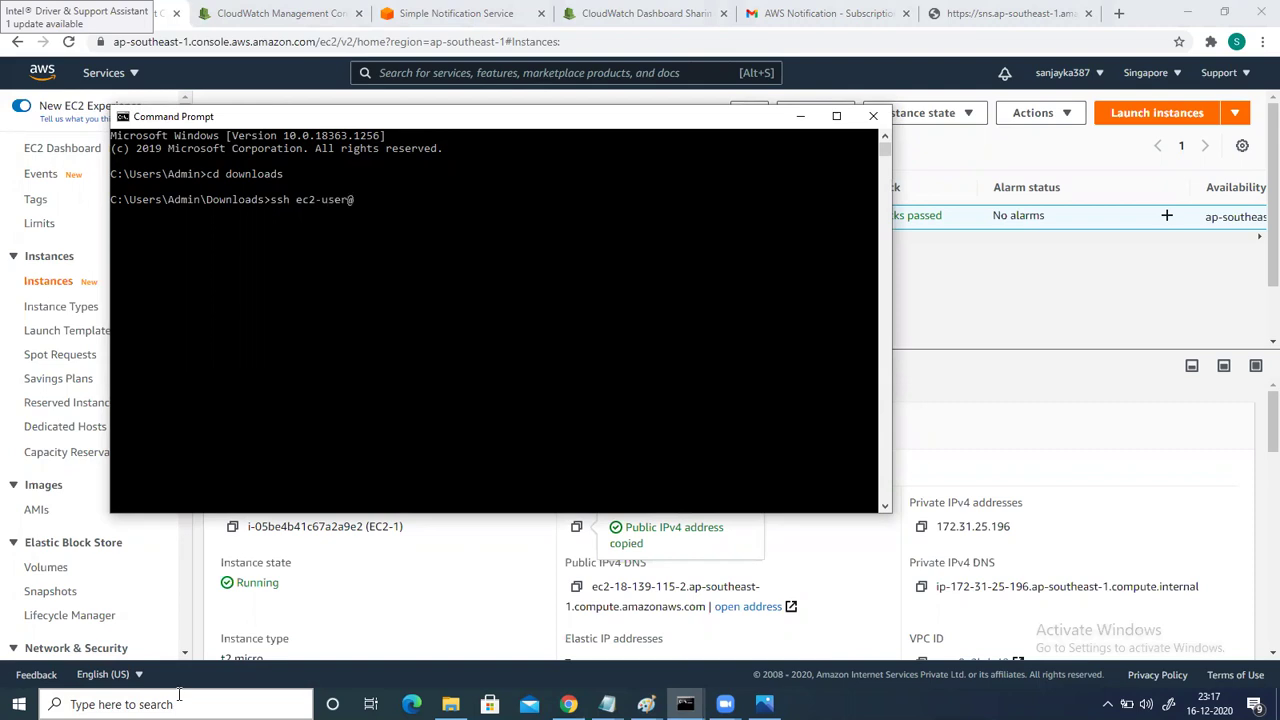
key(ctrl+v)
text(-i)
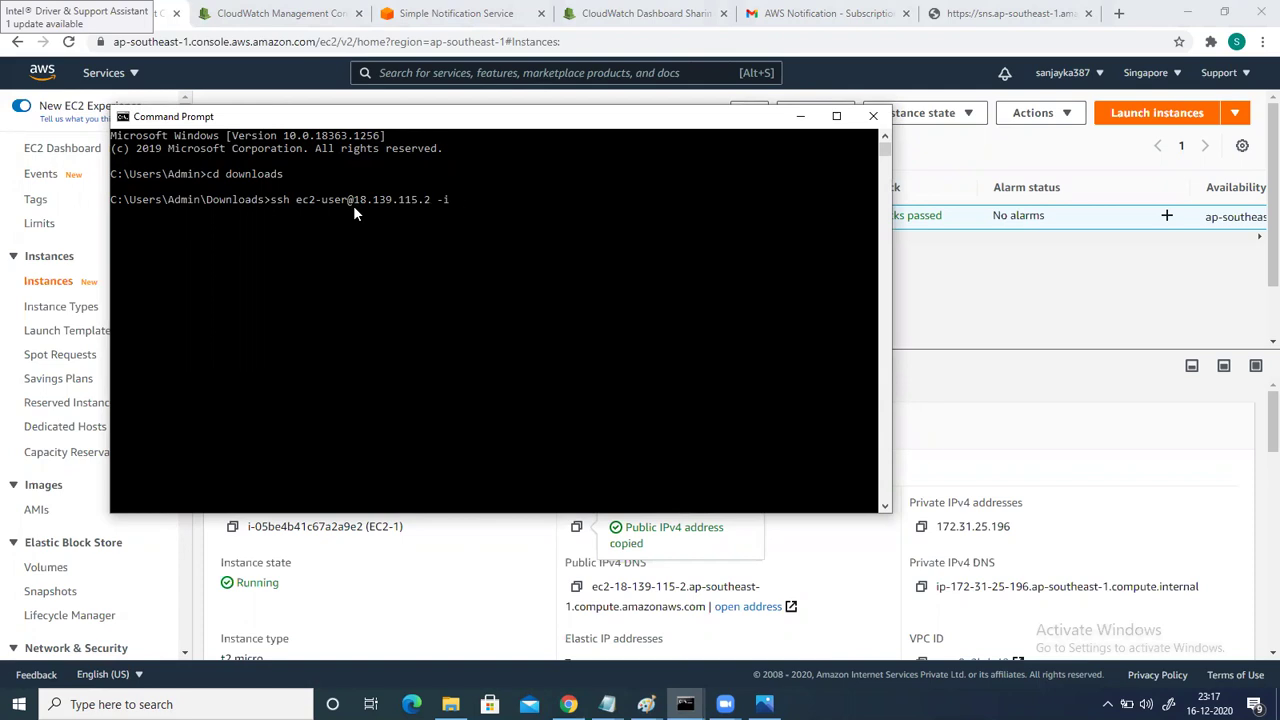
text( sinkeyaws.pem)
key(Return)
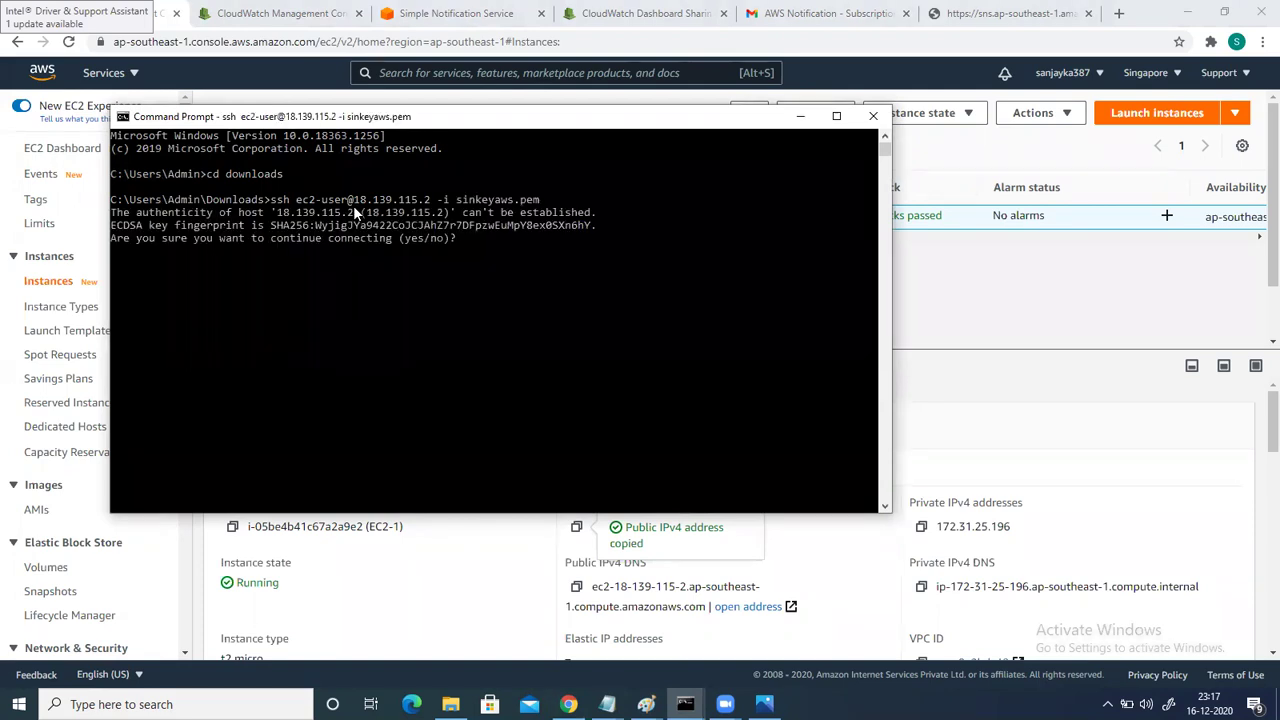
text(yes)
key(Return)
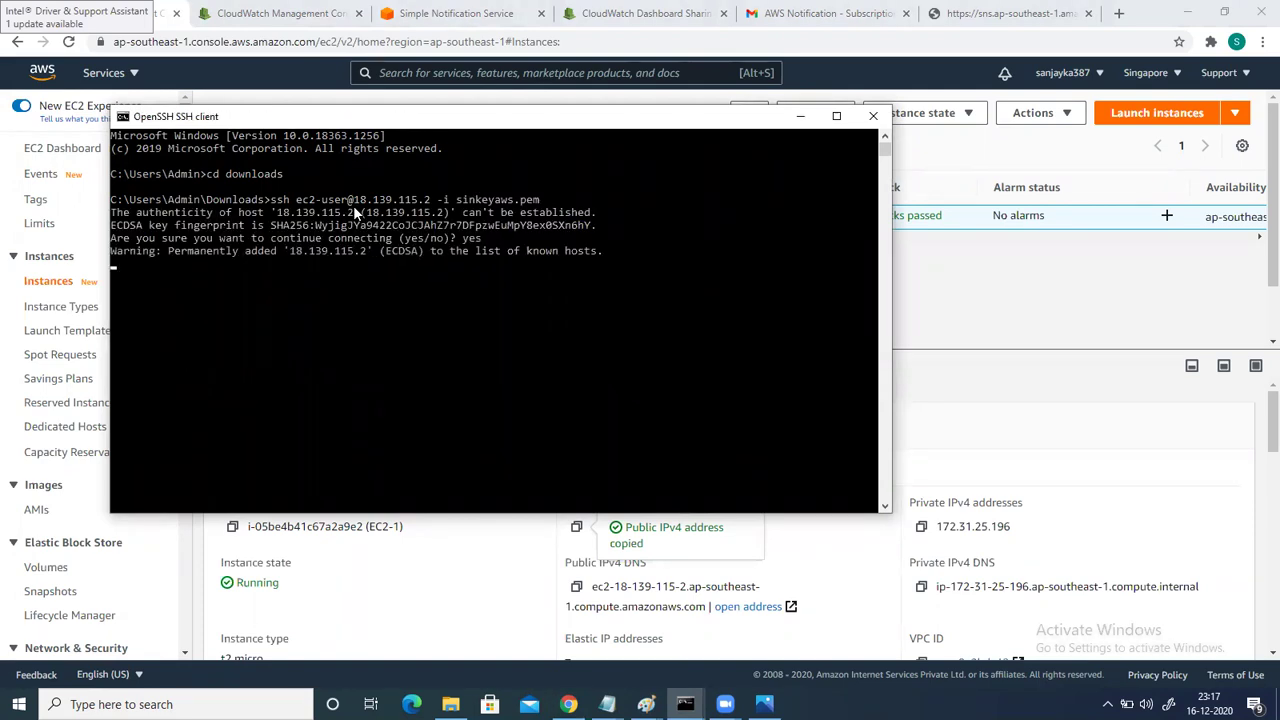
text(sudo su)
key(Return)
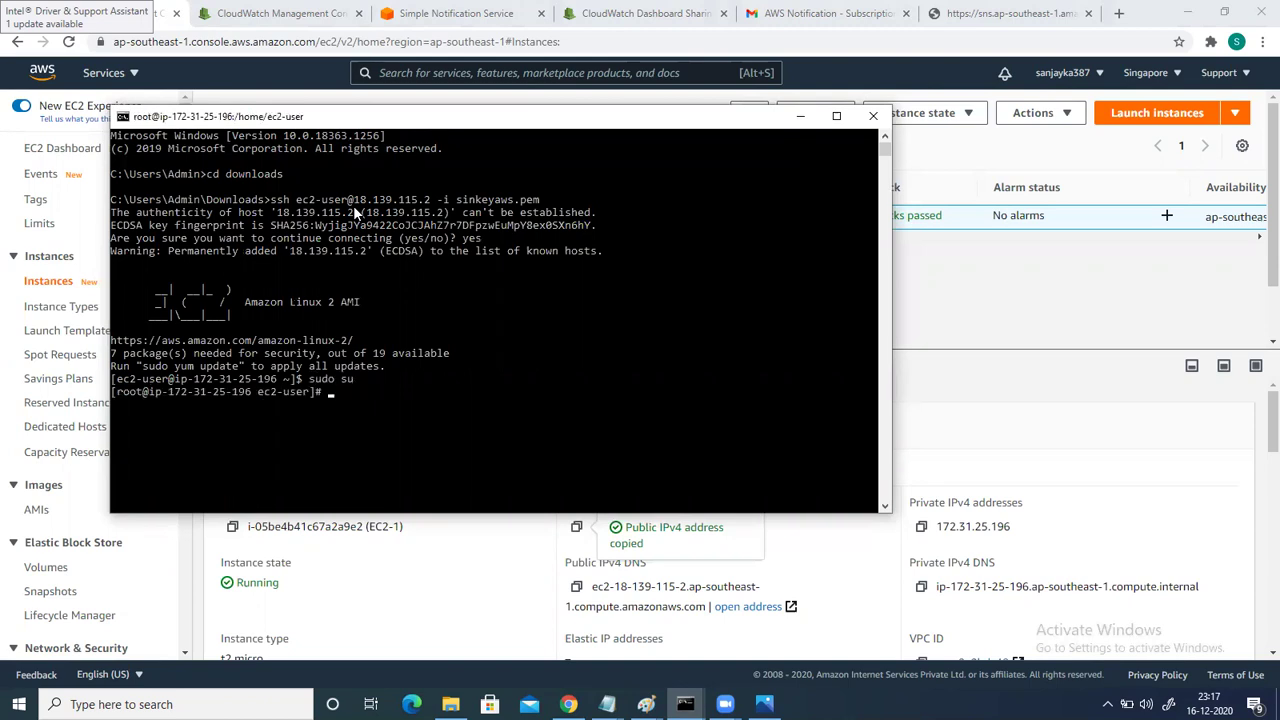
Copy 'yes > /dev/null &' from kill.txt in Notepad and paste it at the root prompt.
click(606, 704)
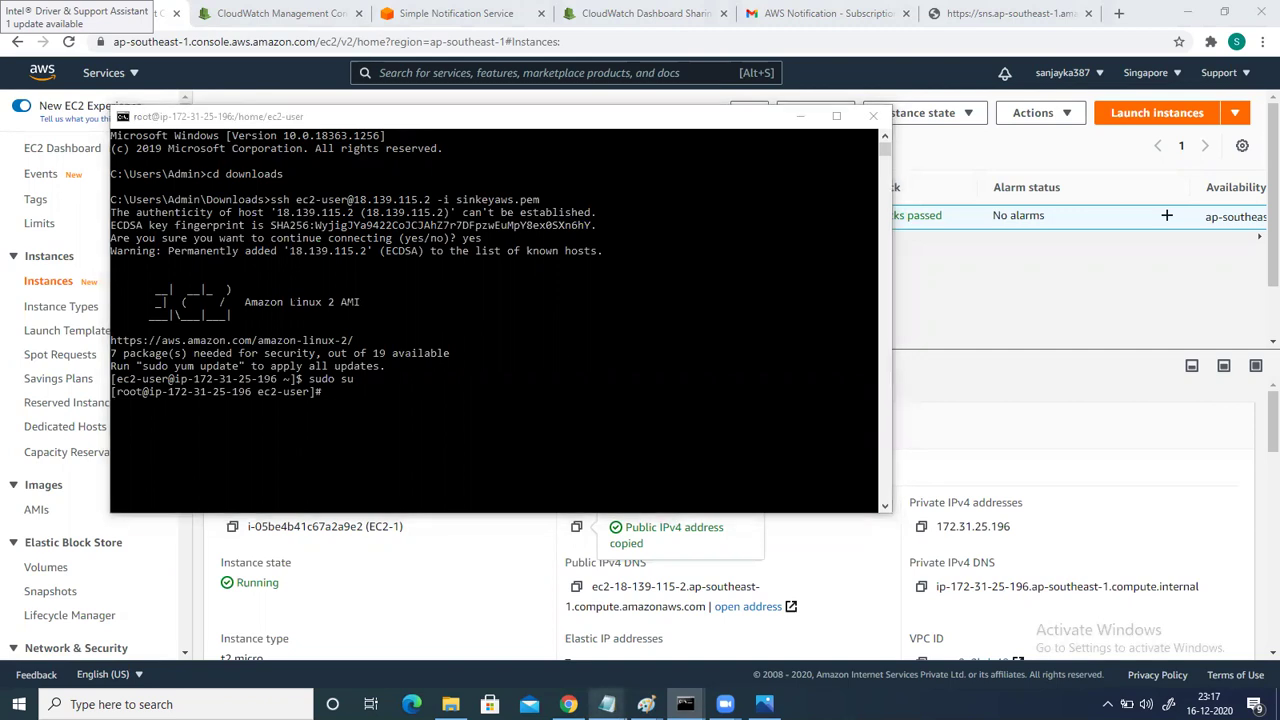
click(575, 643)
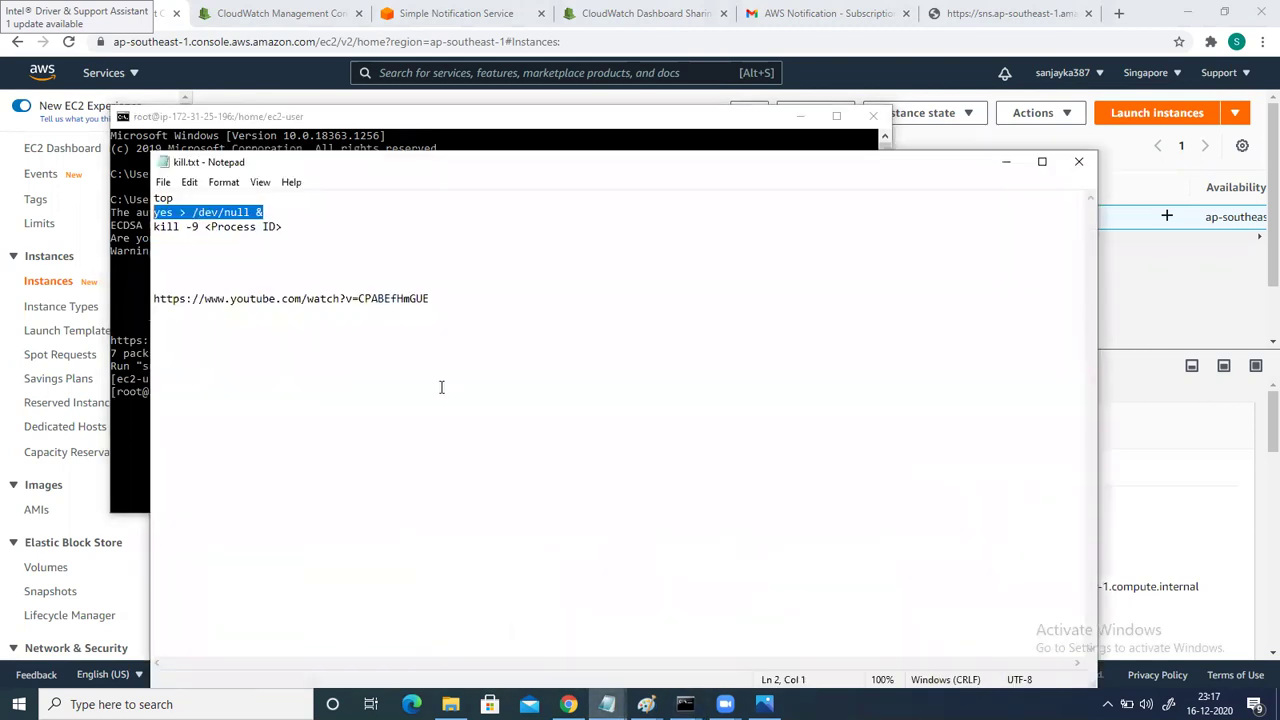
click(275, 208)
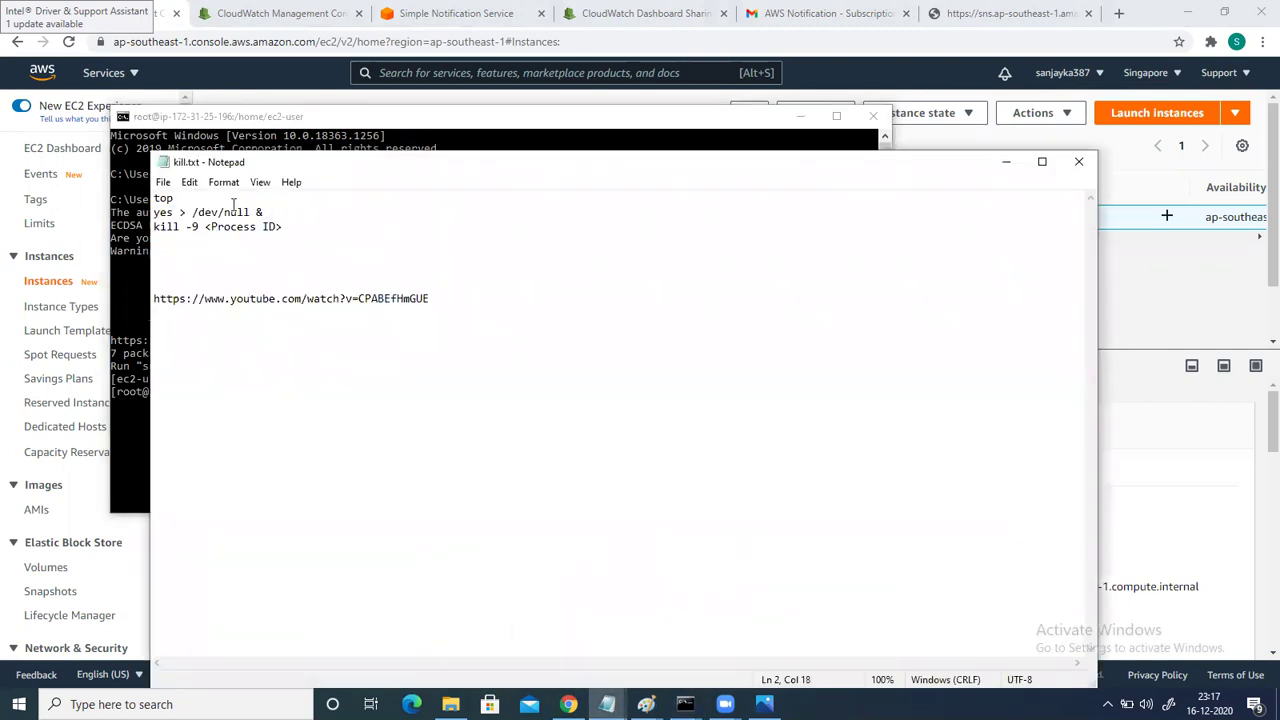
drag(265, 212, 155, 213)
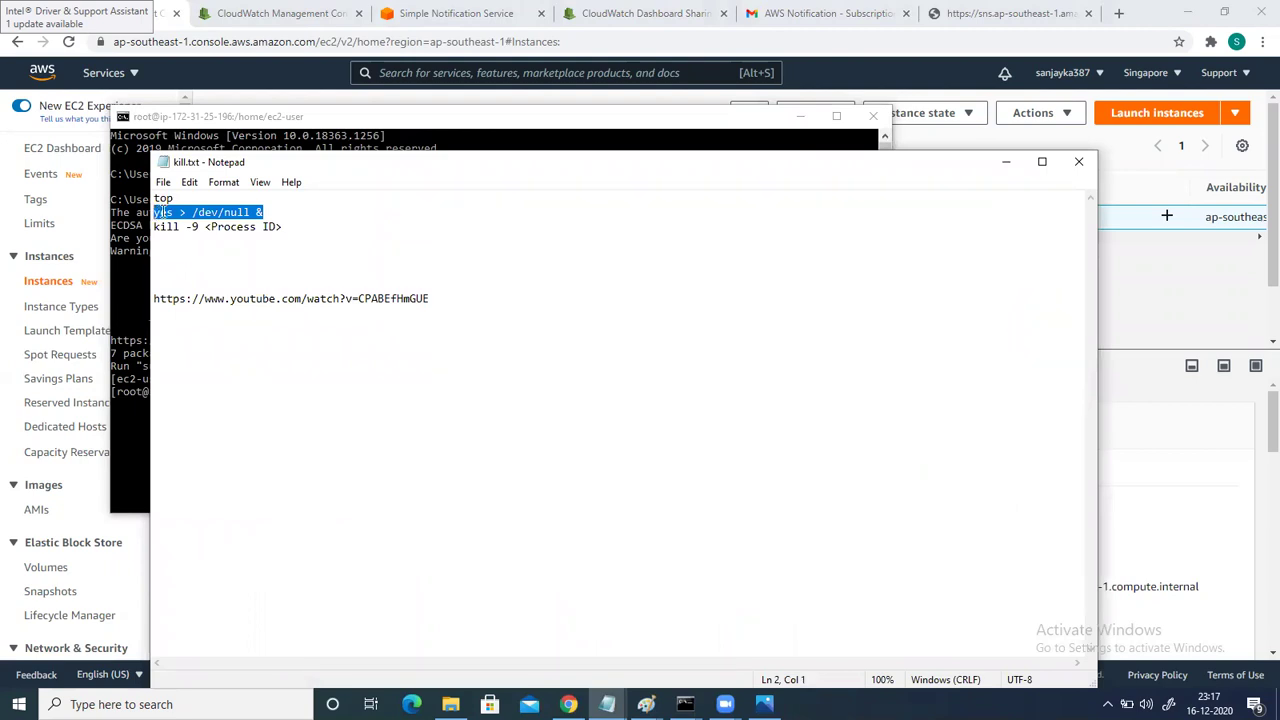
right_click(212, 210)
click(85, 262)
click(1006, 161)
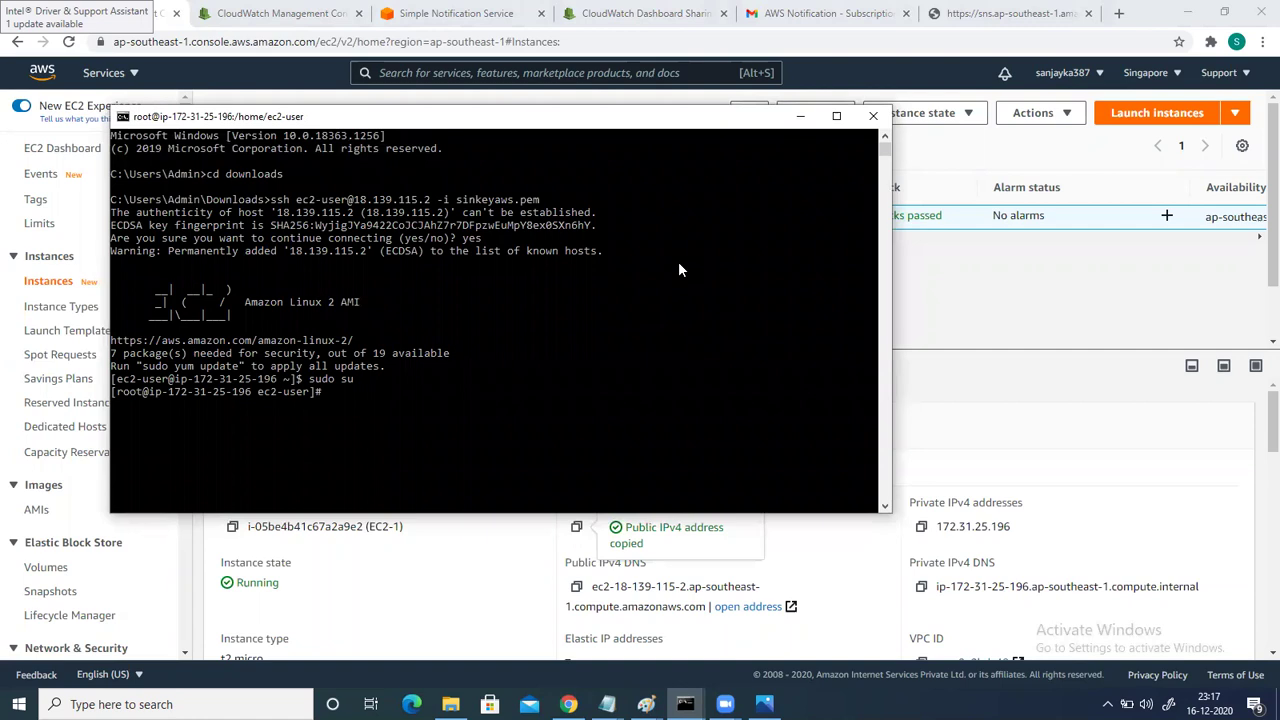
right_click(328, 388)
Run 'yes > /dev/null &' in the background, watch CPU in top, then return to EC2 Instances.
key(Return)
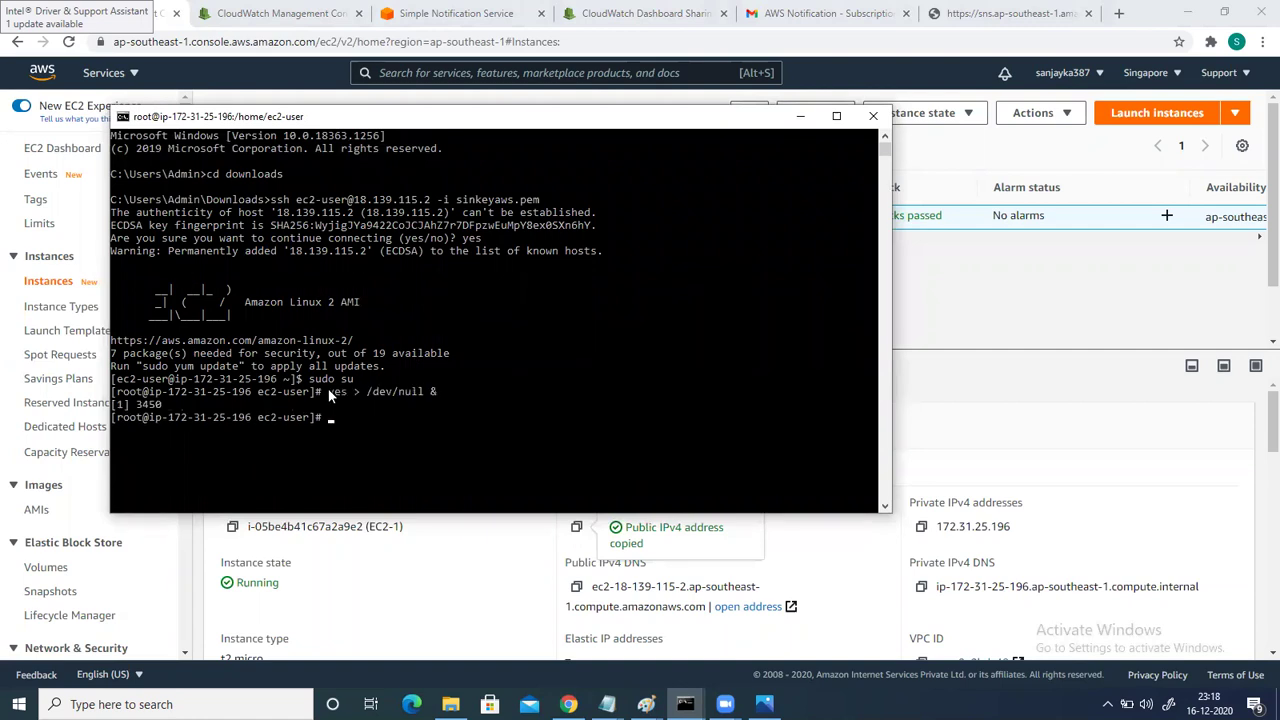
text(top)
key(Return)
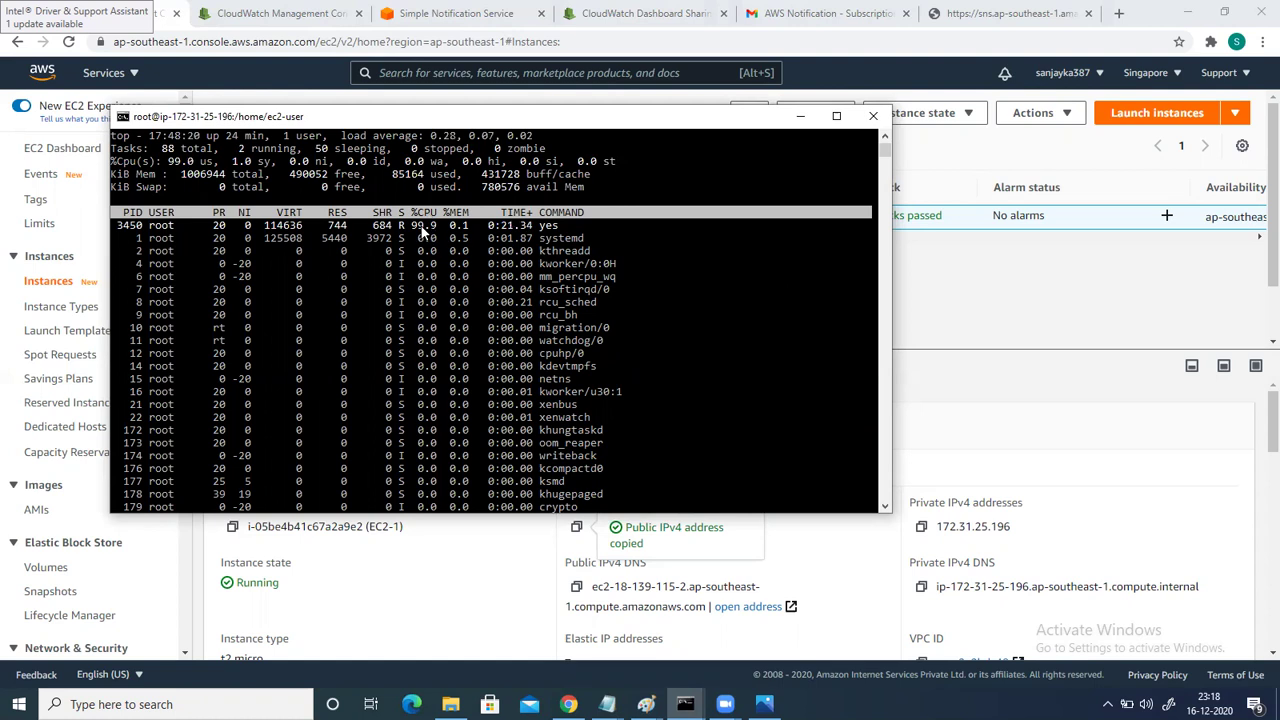
click(1005, 274)
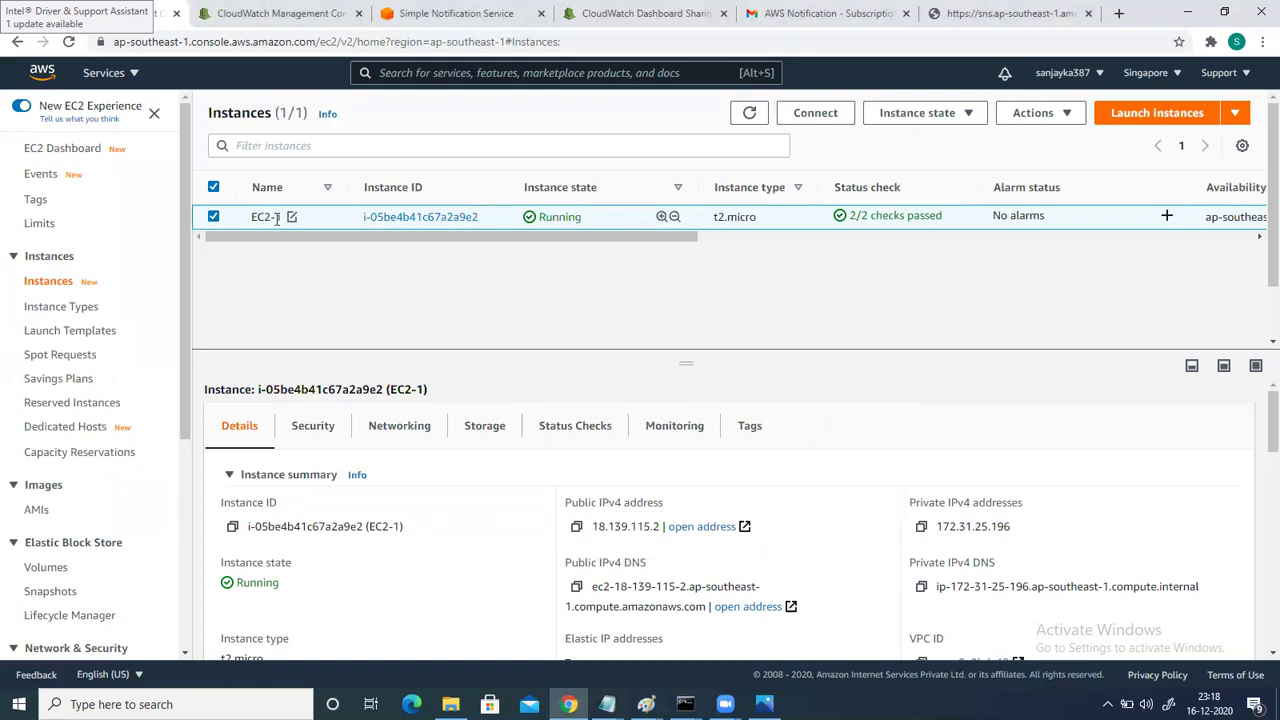
Confirm lh-ec2-1-alarm shows In alarm, then view the SNS subscription-confirmed page.
click(283, 18)
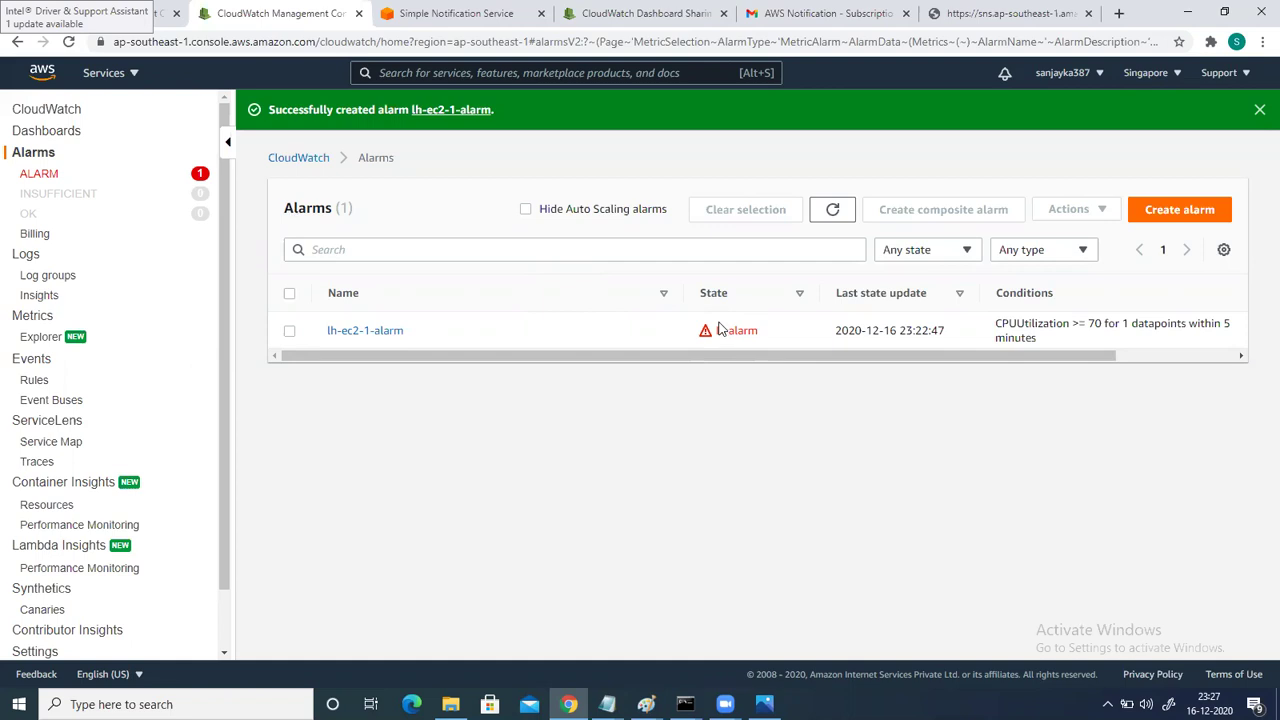
click(957, 18)
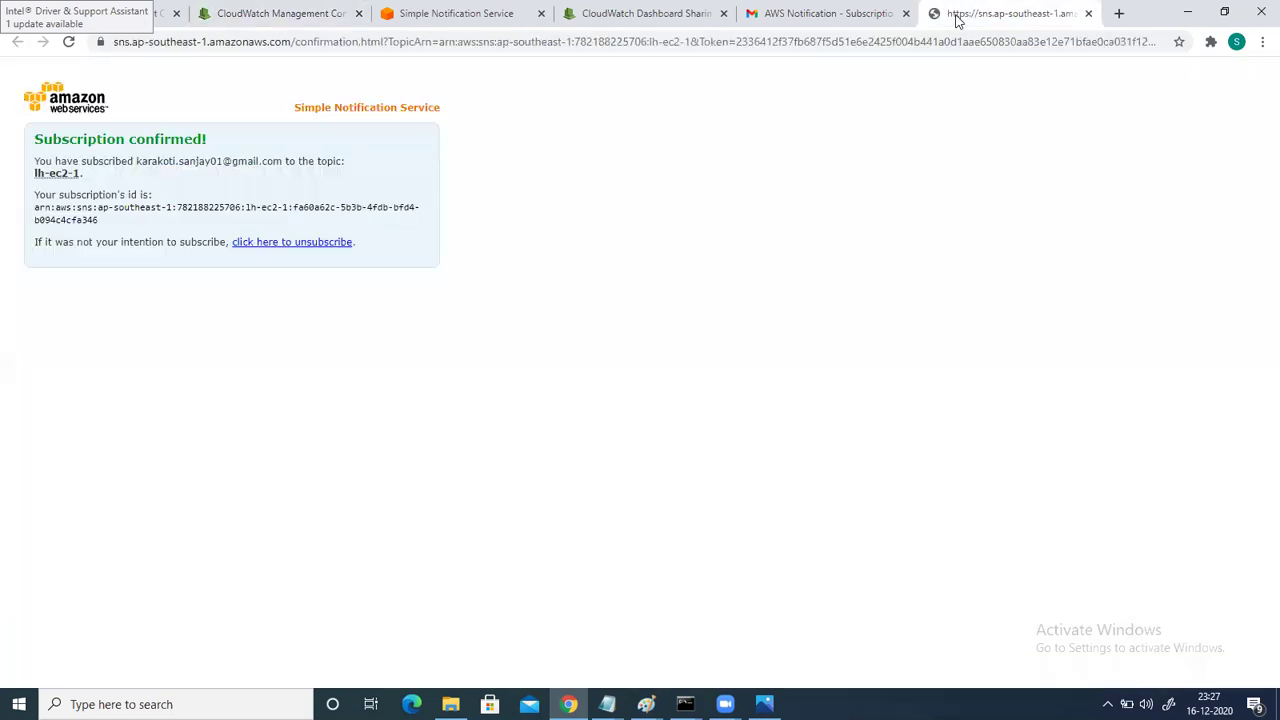
Open Gmail via 'gm', read the ALARM lh-ec2-1-alarm email, and return to CloudWatch Alarms.
click(580, 44)
text(gmai)
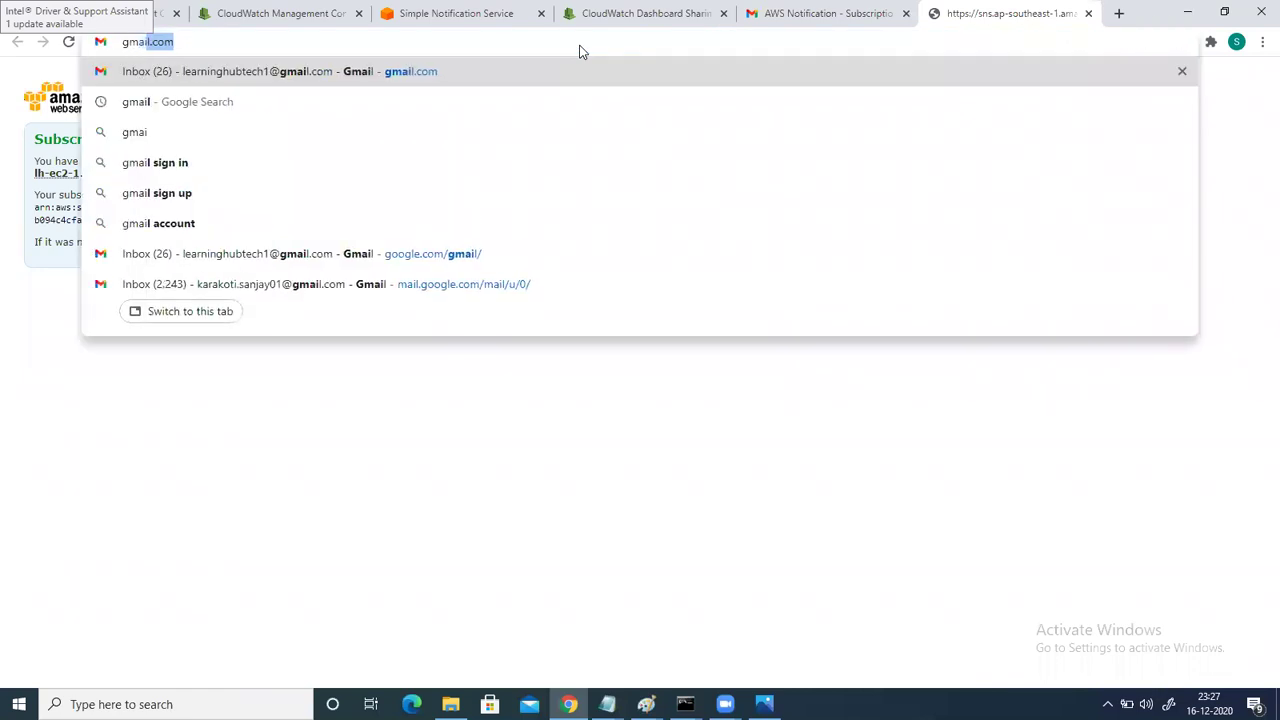
key(Return)
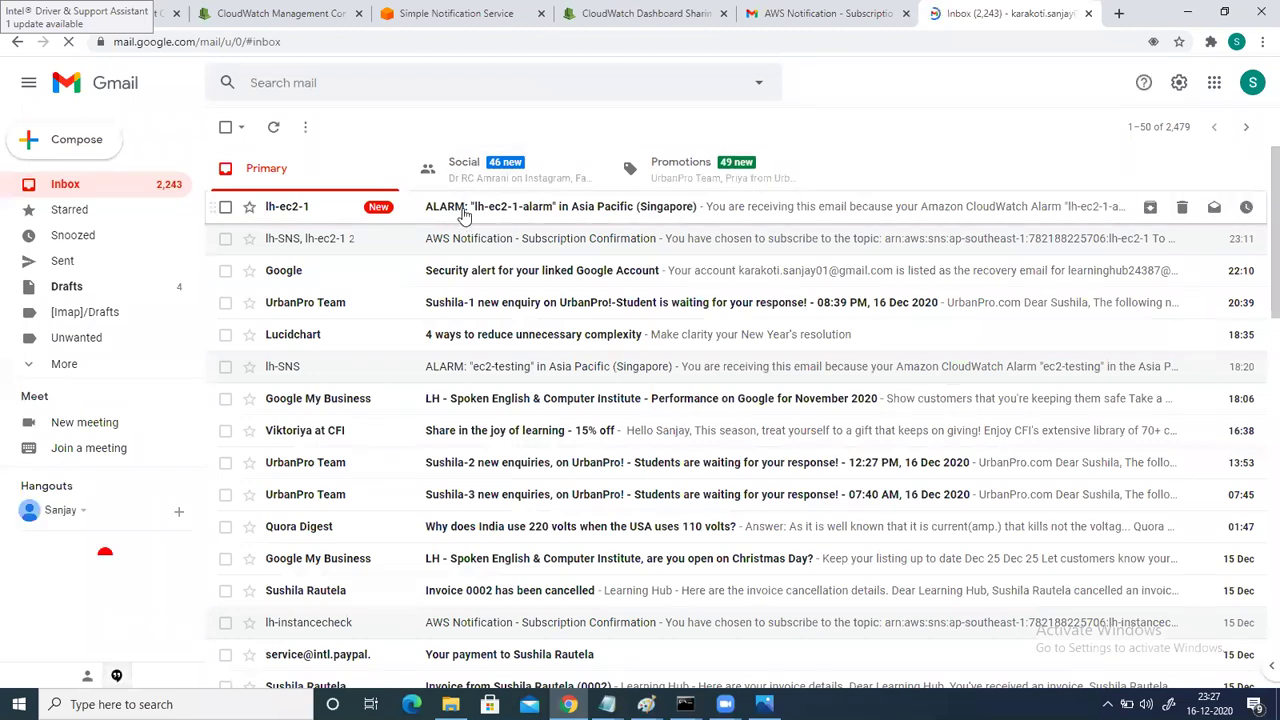
click(525, 211)
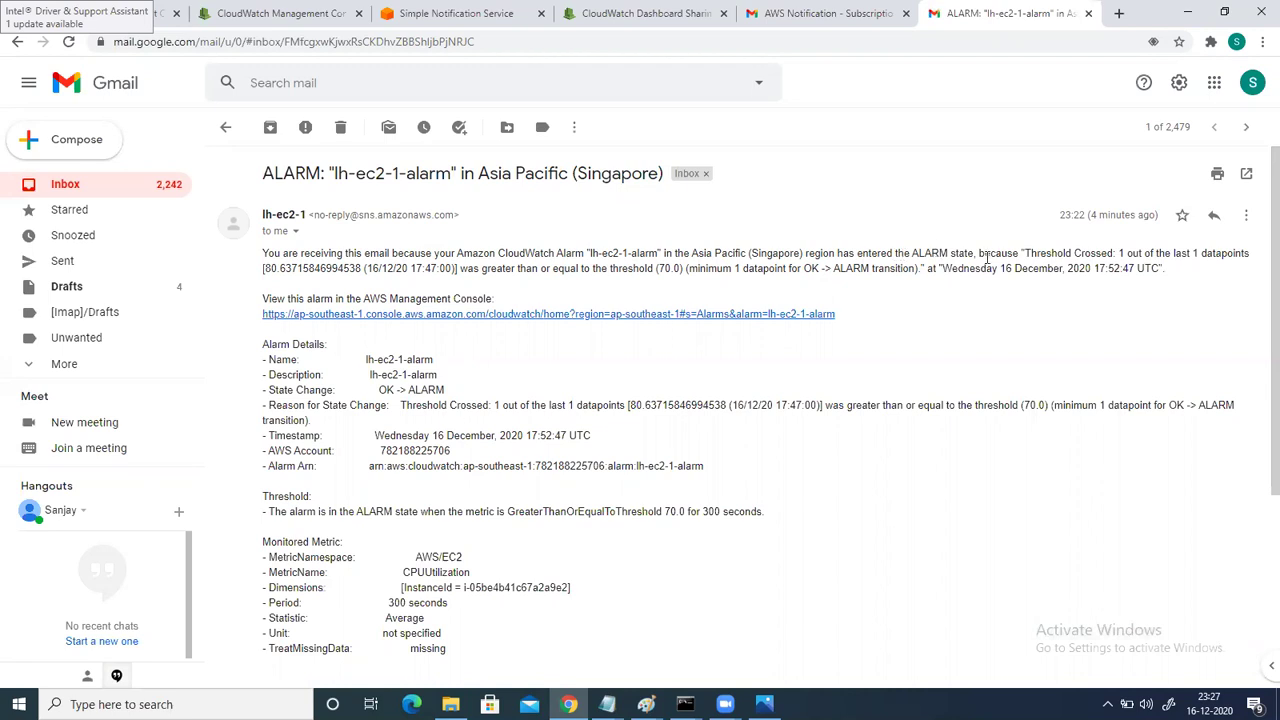
click(277, 14)
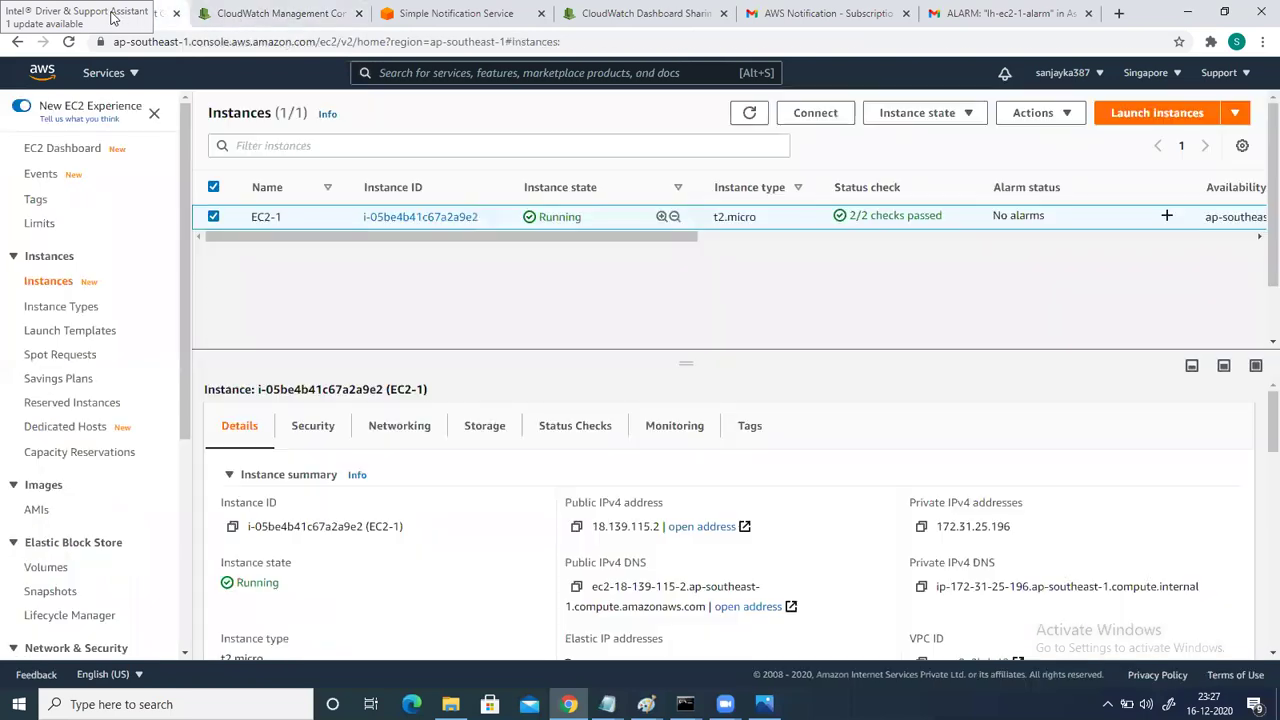
Refresh the EC2 Instances list to see EC2-1 running with 2/2 checks passed.
click(114, 16)
click(749, 113)
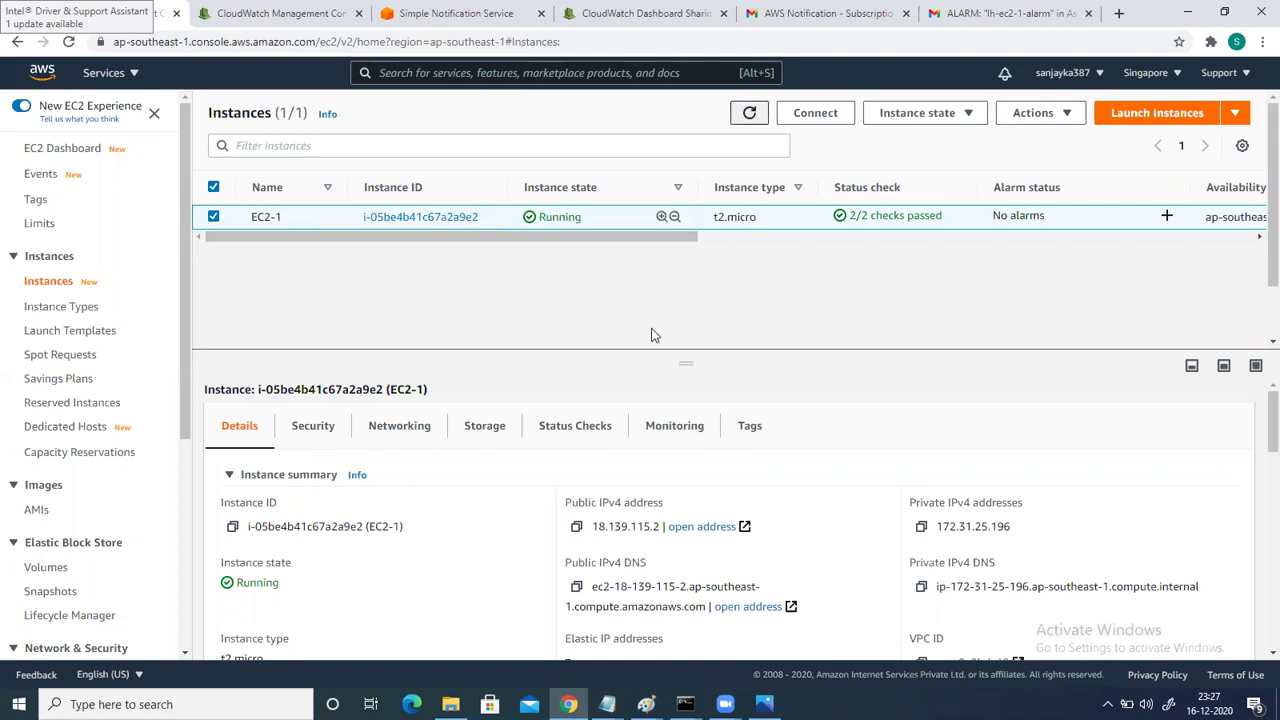